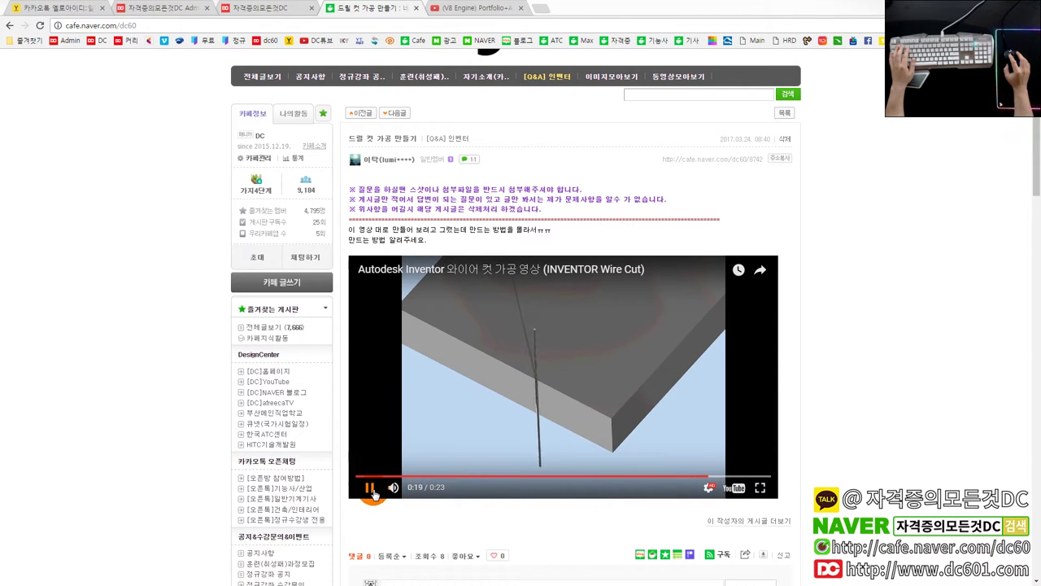
- Pause the Inventor Wire Cut video at 0:20, return to the Q&A board, and open post 8748
{"action": "left_click", "coordinate": [371, 487]}
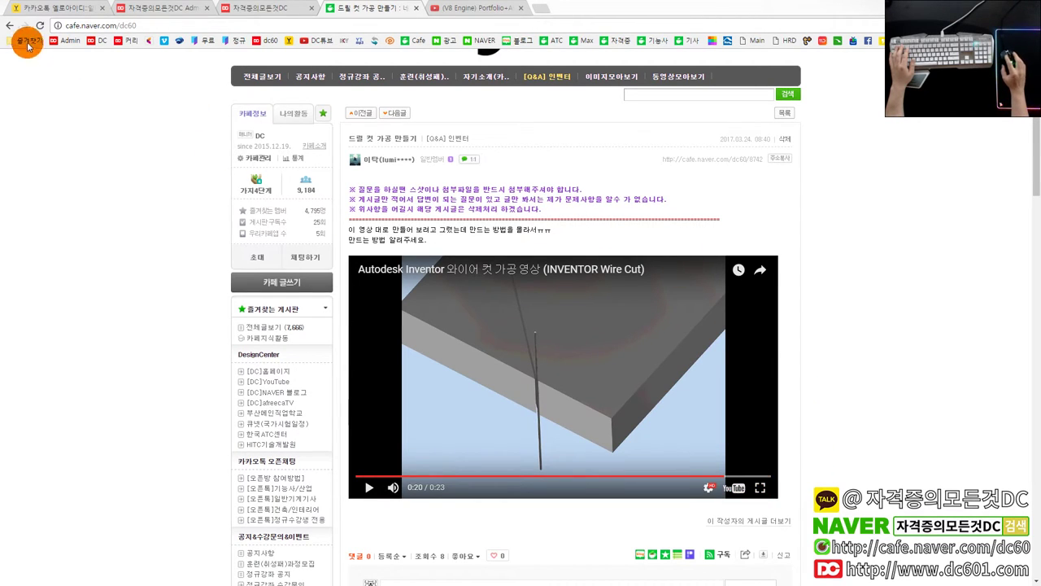
{"action": "left_click", "coordinate": [11, 26]}
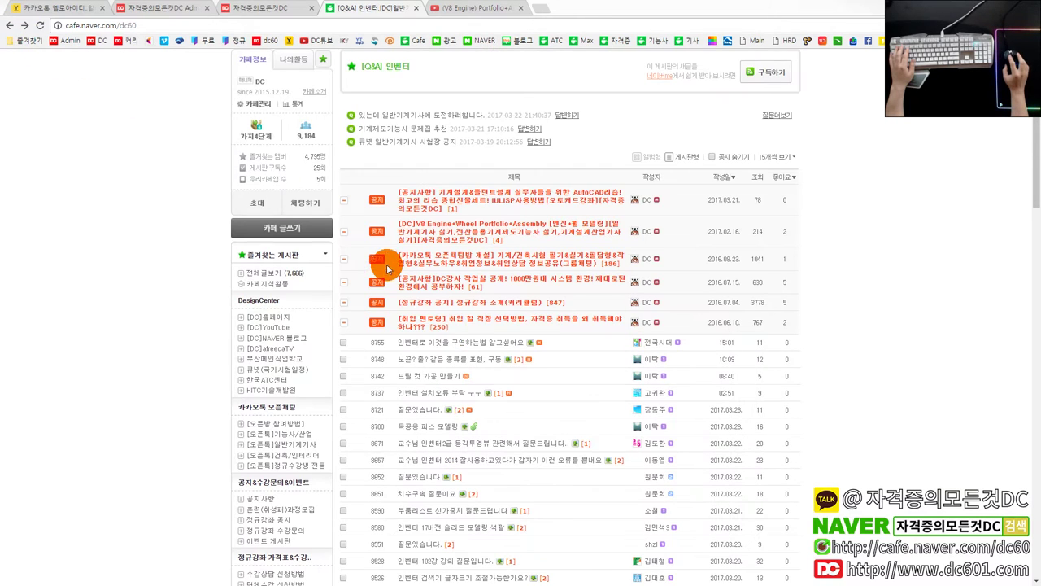
{"action": "left_click", "coordinate": [461, 363]}
- Play the Rope Winder video and skip the SolidWorks rope tutorial ahead to about 3:02
{"action": "scroll", "coordinate": [514, 371], "scroll_direction": "down", "scroll_amount": 1}
{"action": "scroll", "coordinate": [517, 379], "scroll_direction": "down", "scroll_amount": 3}
{"action": "scroll", "coordinate": [522, 387], "scroll_direction": "down", "scroll_amount": 1}
{"action": "scroll", "coordinate": [559, 392], "scroll_direction": "down", "scroll_amount": 1}
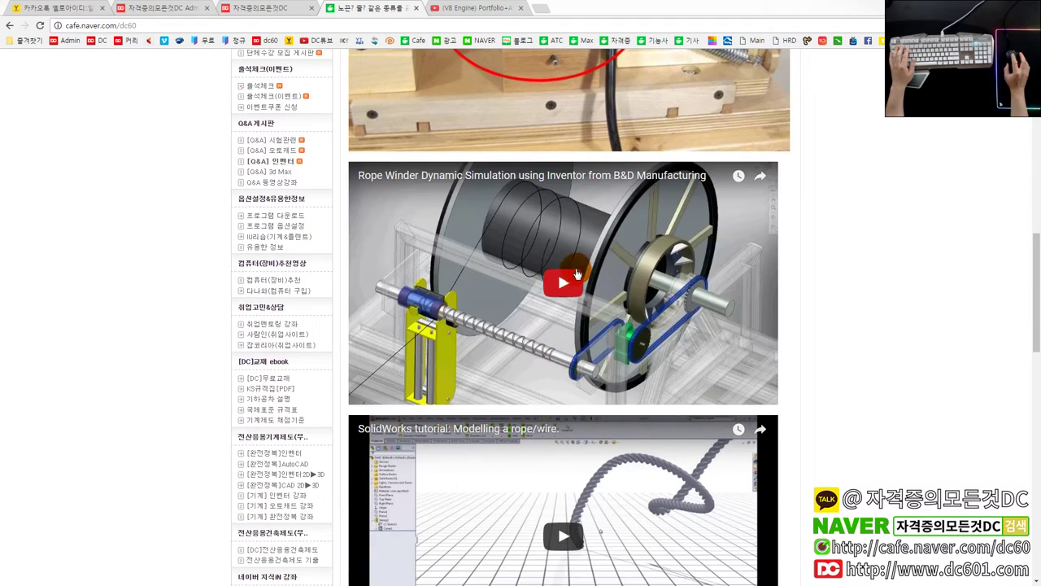
{"action": "left_click", "coordinate": [558, 275]}
{"action": "scroll", "coordinate": [560, 537], "scroll_direction": "down", "scroll_amount": 1}
{"action": "left_click", "coordinate": [582, 489]}
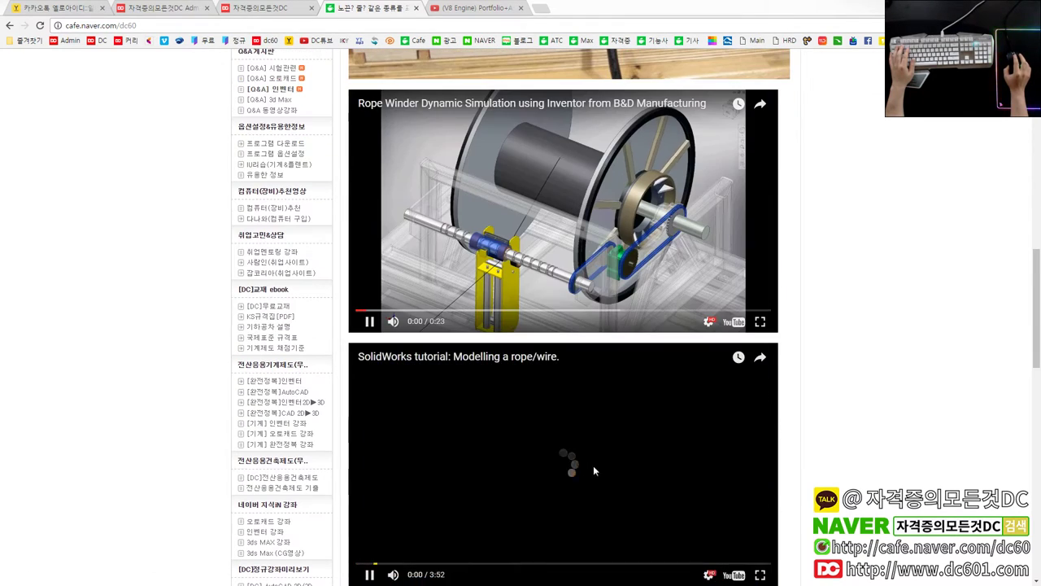
{"action": "scroll", "coordinate": [598, 461], "scroll_direction": "down", "scroll_amount": 1}
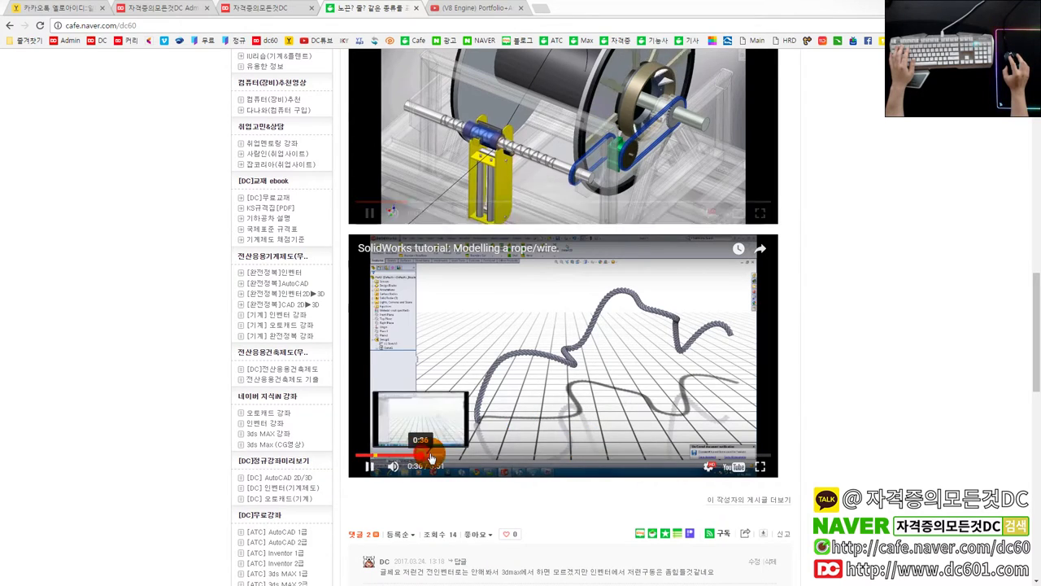
{"action": "left_click", "coordinate": [423, 456]}
{"action": "left_click_drag", "start_coordinate": [519, 458], "coordinate": [663, 460]}
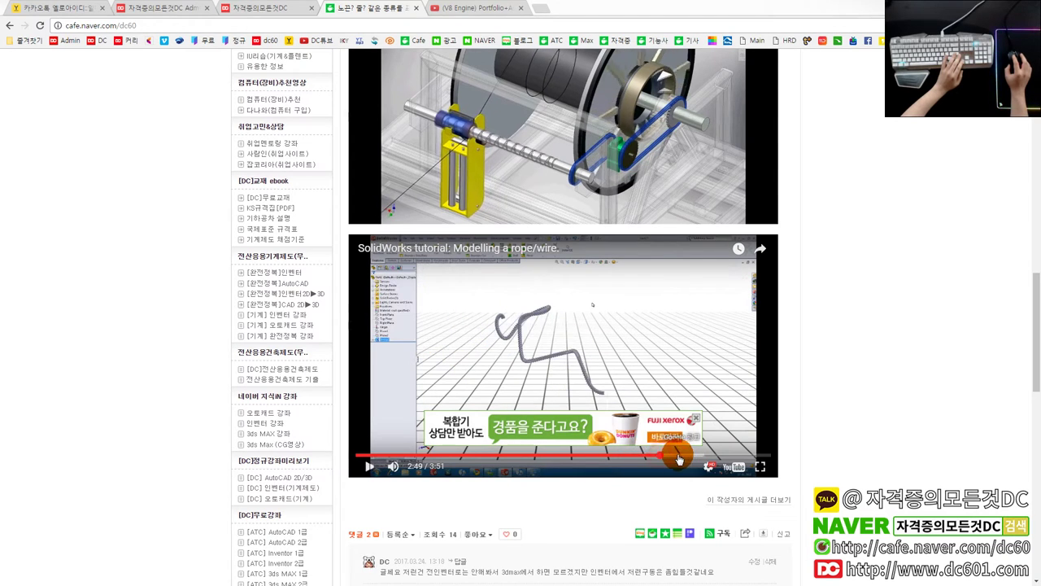
{"action": "mouse_move", "coordinate": [662, 460]}
{"action": "left_mouse_down"}
{"action": "mouse_move", "coordinate": [698, 457]}
{"action": "mouse_move", "coordinate": [665, 459]}
{"action": "left_mouse_up"}
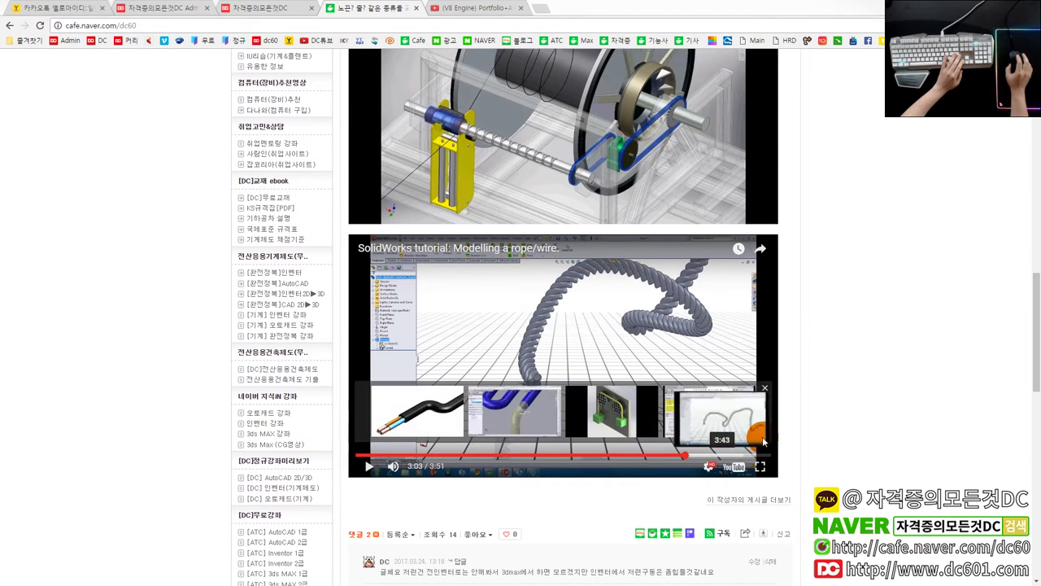
- Pause the Rope Winder video at 0:17, dismiss its related-videos strip, and bring up the V8 Engine tab
{"action": "scroll", "coordinate": [708, 423], "scroll_direction": "up", "scroll_amount": 1}
{"action": "scroll", "coordinate": [704, 413], "scroll_direction": "up", "scroll_amount": 1}
{"action": "scroll", "coordinate": [704, 418], "scroll_direction": "up", "scroll_amount": 1}
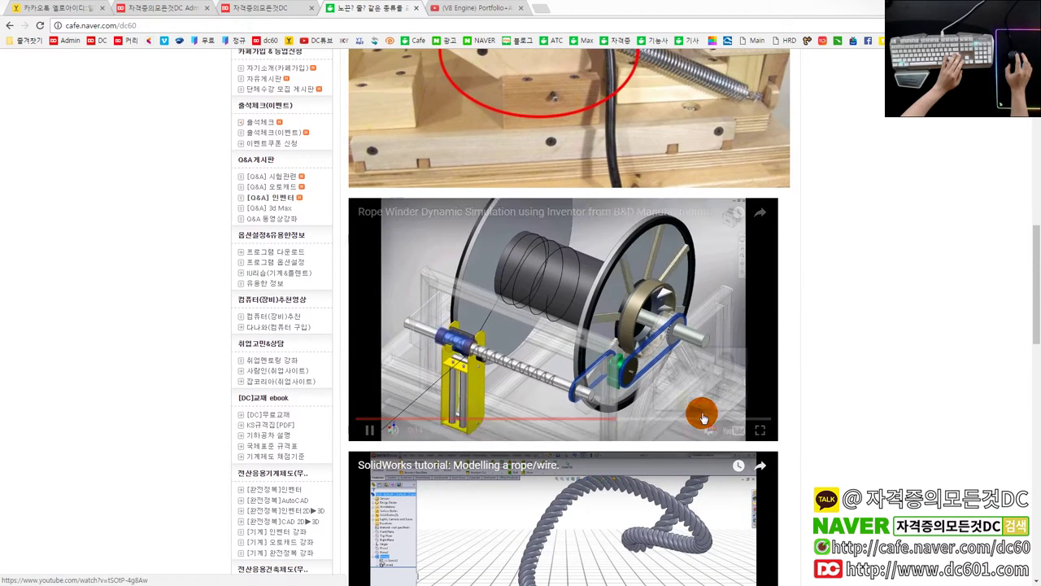
{"action": "left_click", "coordinate": [370, 429]}
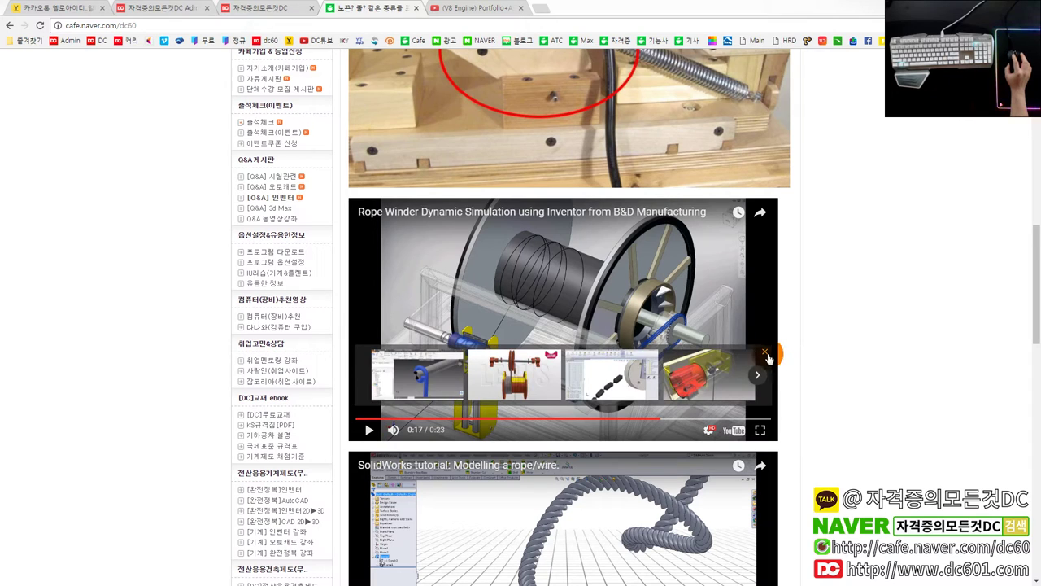
{"action": "left_click", "coordinate": [767, 353]}
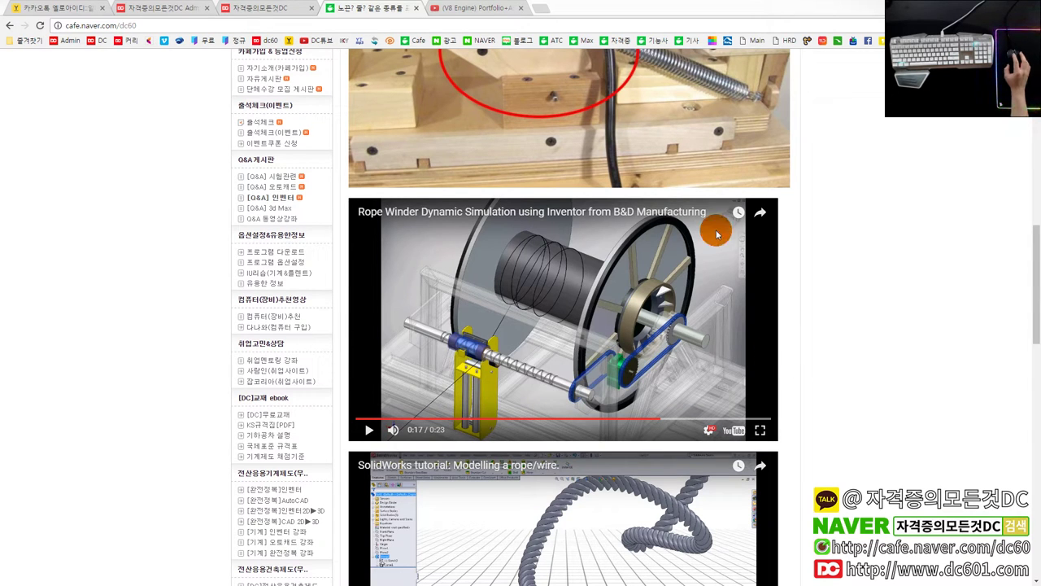
{"action": "left_click", "coordinate": [493, 7]}
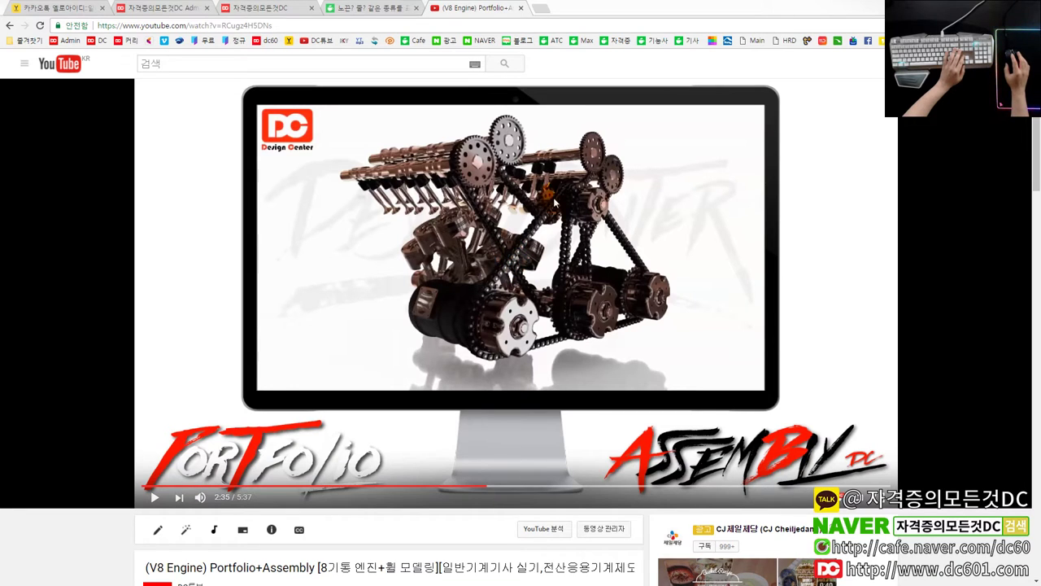
- Play the V8 Engine Portfolio+Assembly video muted, briefly checking the Naver cafe tab
{"action": "left_click", "coordinate": [154, 498]}
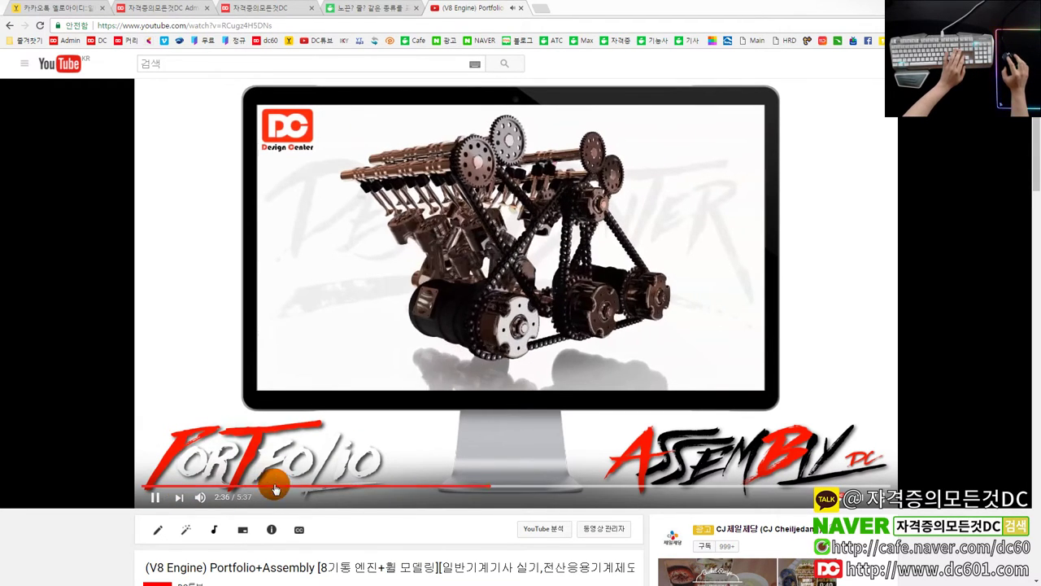
{"action": "left_click", "coordinate": [203, 497]}
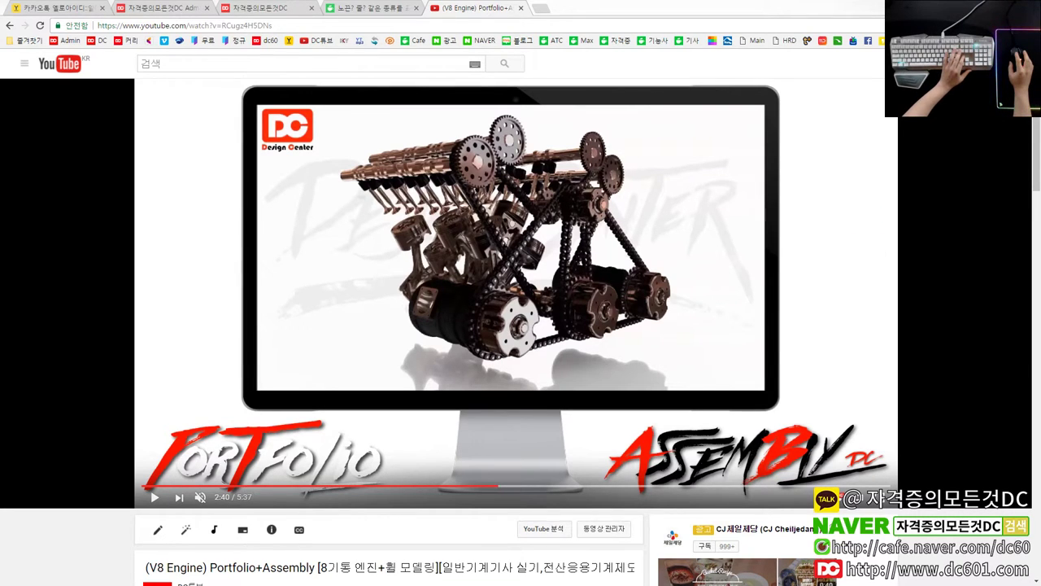
{"action": "left_click", "coordinate": [373, 6]}
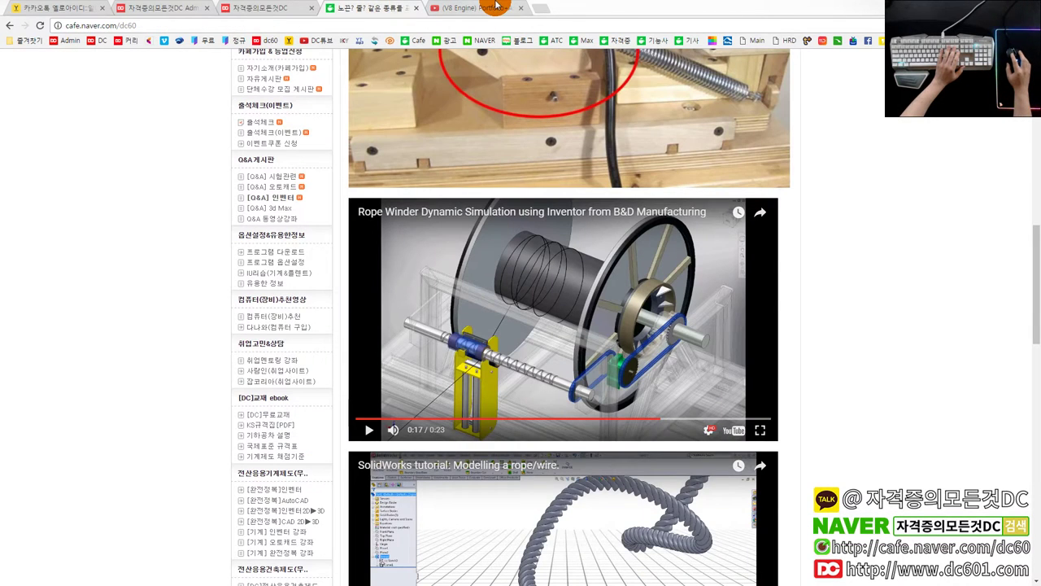
{"action": "left_click", "coordinate": [496, 7]}
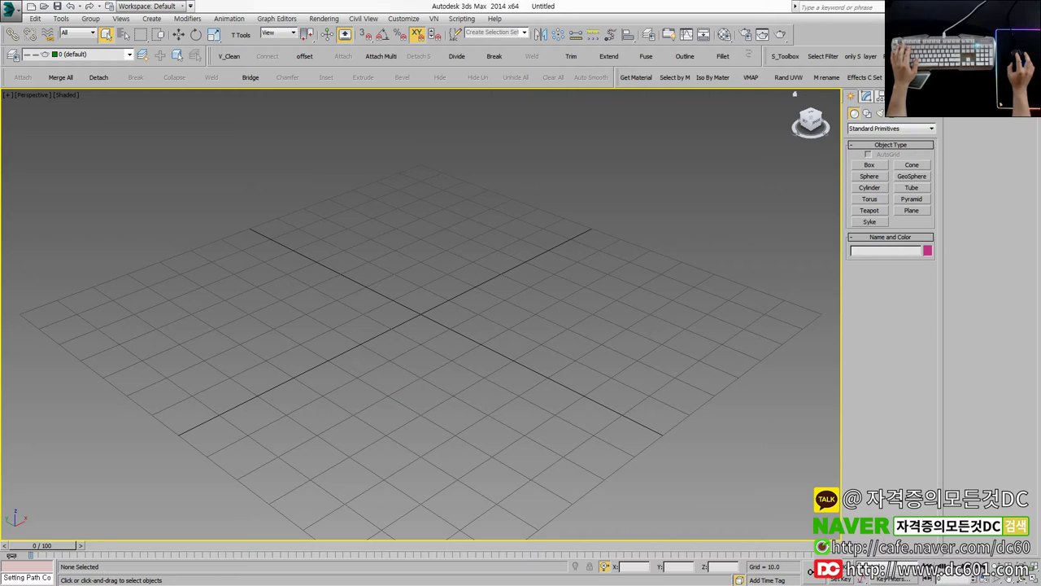
- Zoom the viewport and switch it to an orthographic view with U
{"action": "scroll", "coordinate": [439, 237], "scroll_direction": "down", "scroll_amount": 2}
{"action": "scroll", "coordinate": [488, 220], "scroll_direction": "down", "scroll_amount": 2}
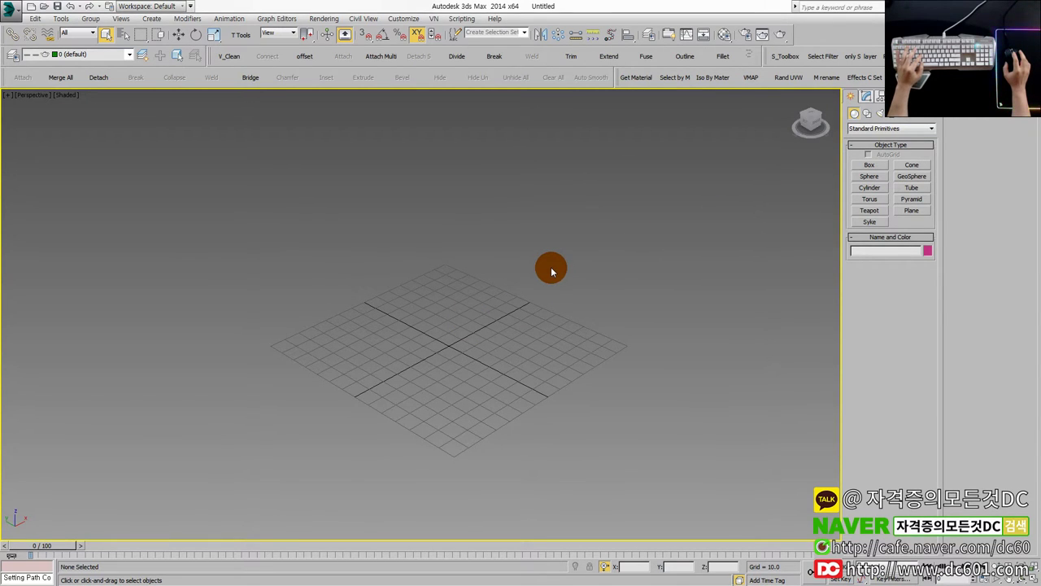
{"action": "scroll", "coordinate": [551, 267], "scroll_direction": "down", "scroll_amount": 2}
{"action": "scroll", "coordinate": [513, 313], "scroll_direction": "up", "scroll_amount": 2}
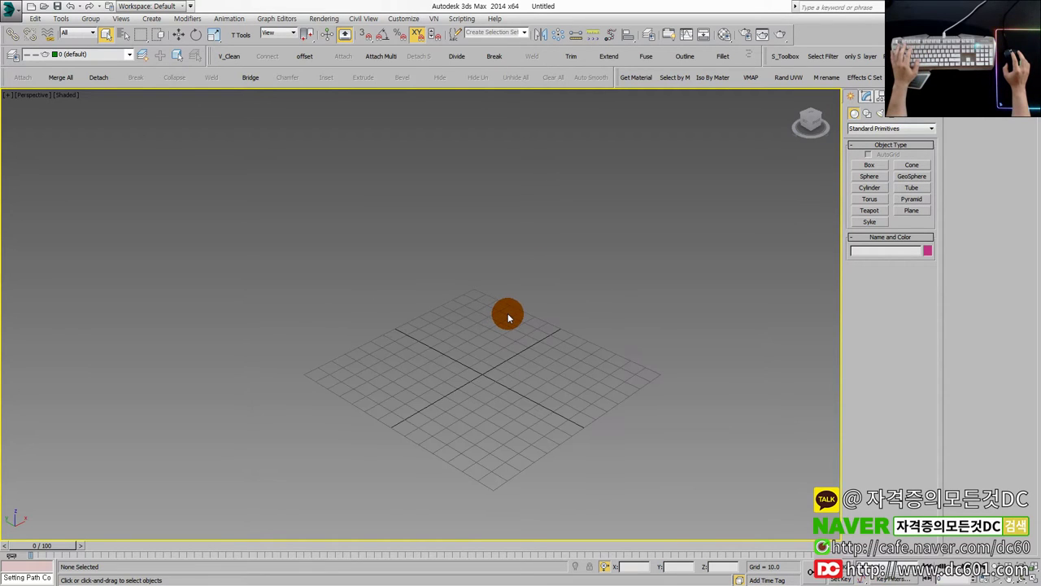
{"action": "key", "text": "u"}
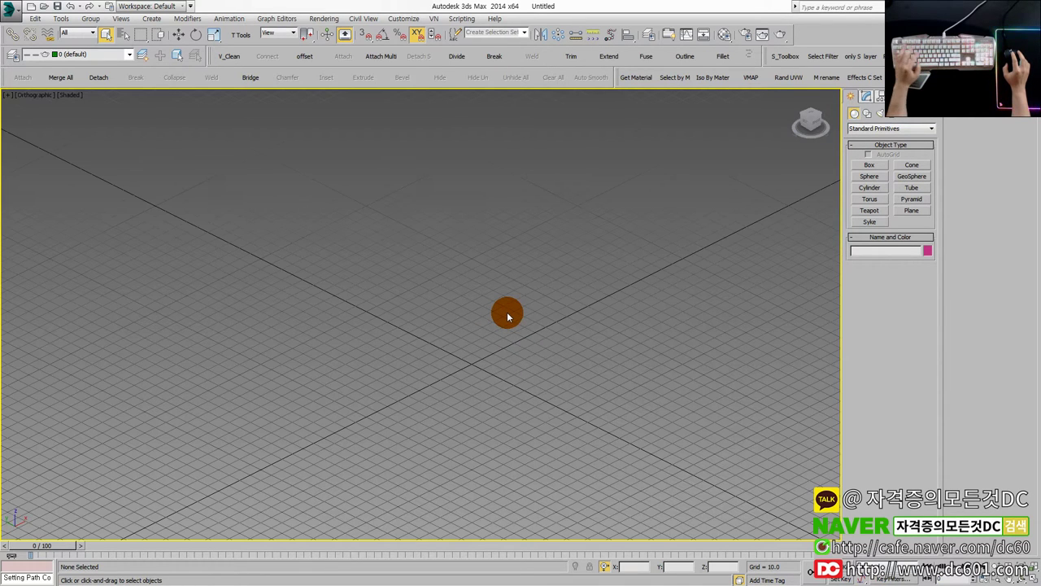
{"action": "scroll", "coordinate": [506, 324], "scroll_direction": "up", "scroll_amount": 1}
{"action": "scroll", "coordinate": [508, 328], "scroll_direction": "up", "scroll_amount": 1}
{"action": "scroll", "coordinate": [505, 329], "scroll_direction": "up", "scroll_amount": 1}
{"action": "scroll", "coordinate": [505, 328], "scroll_direction": "down", "scroll_amount": 1}
{"action": "scroll", "coordinate": [514, 315], "scroll_direction": "down", "scroll_amount": 1}
{"action": "scroll", "coordinate": [516, 301], "scroll_direction": "down", "scroll_amount": 1}
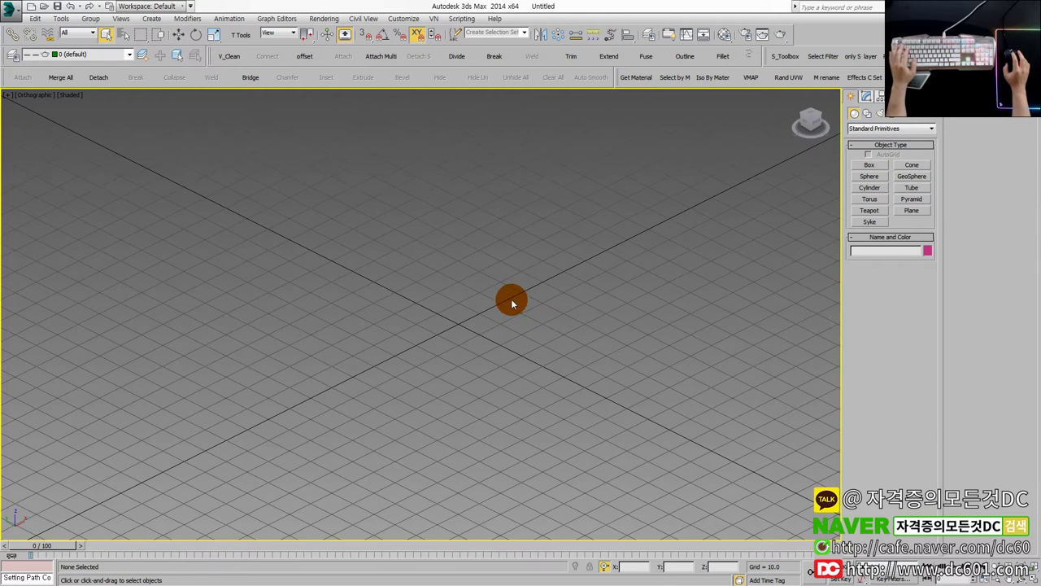
{"action": "scroll", "coordinate": [511, 299], "scroll_direction": "down", "scroll_amount": 1}
- Create the flat slab Box001 (113.055 × 122.819 × 16.17), then drag in a model file
{"action": "left_click", "coordinate": [871, 163]}
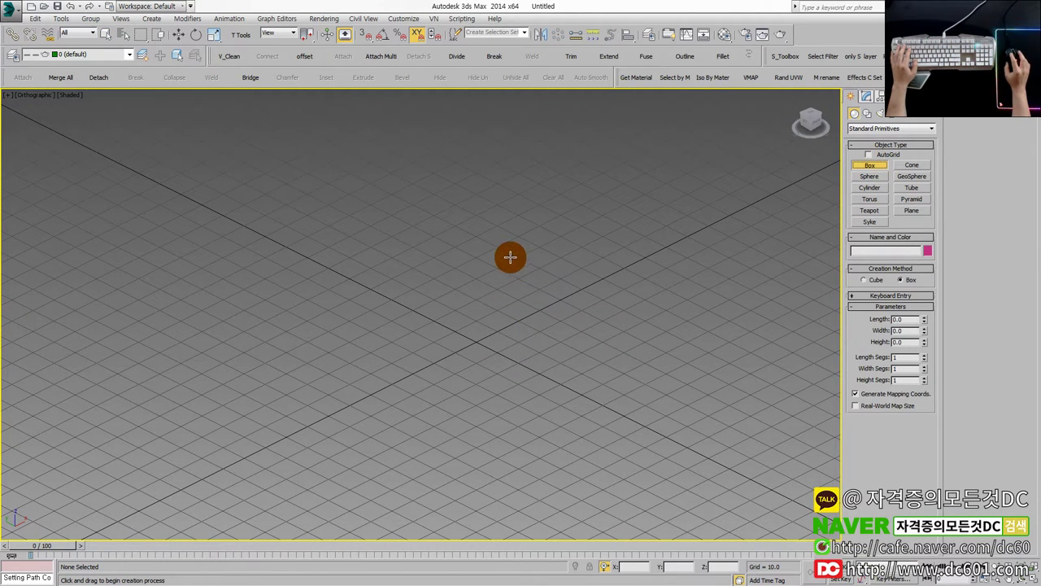
{"action": "left_click_drag", "start_coordinate": [510, 257], "coordinate": [481, 499]}
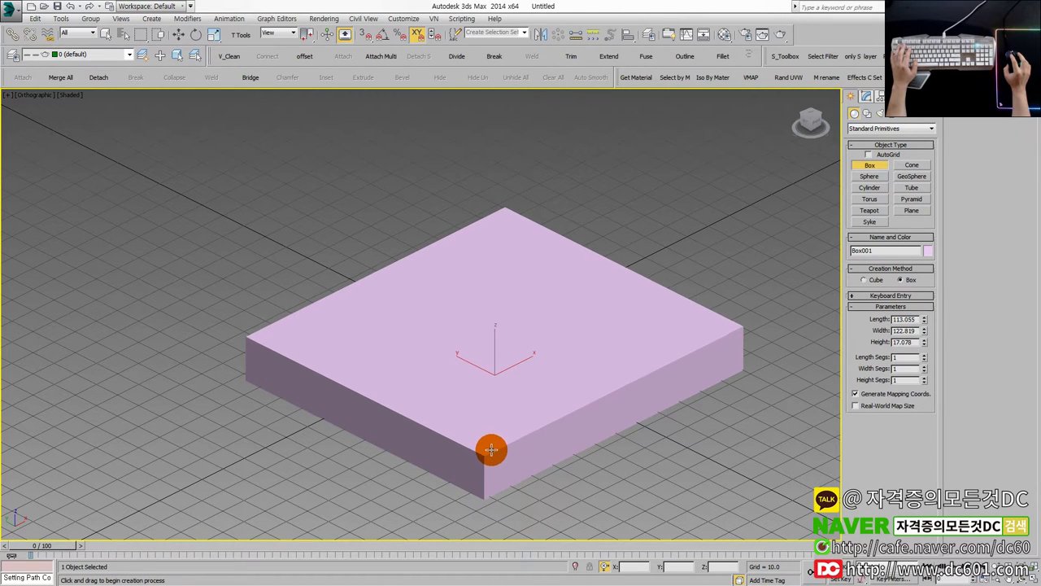
{"action": "left_click", "coordinate": [491, 452]}
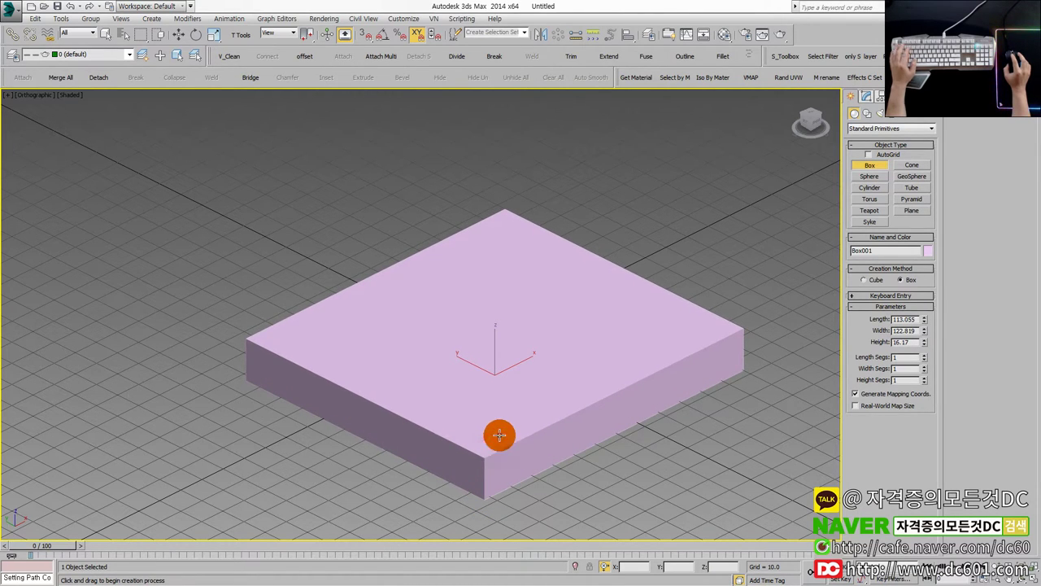
{"action": "right_click", "coordinate": [564, 369]}
{"action": "scroll", "coordinate": [543, 365], "scroll_direction": "down", "scroll_amount": 1}
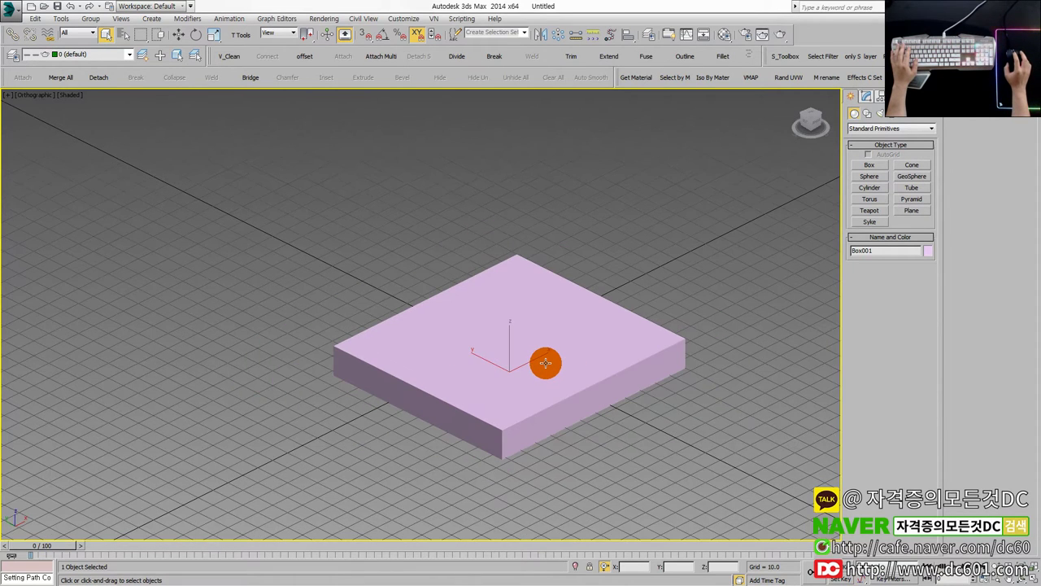
{"action": "scroll", "coordinate": [468, 356], "scroll_direction": "down", "scroll_amount": 1}
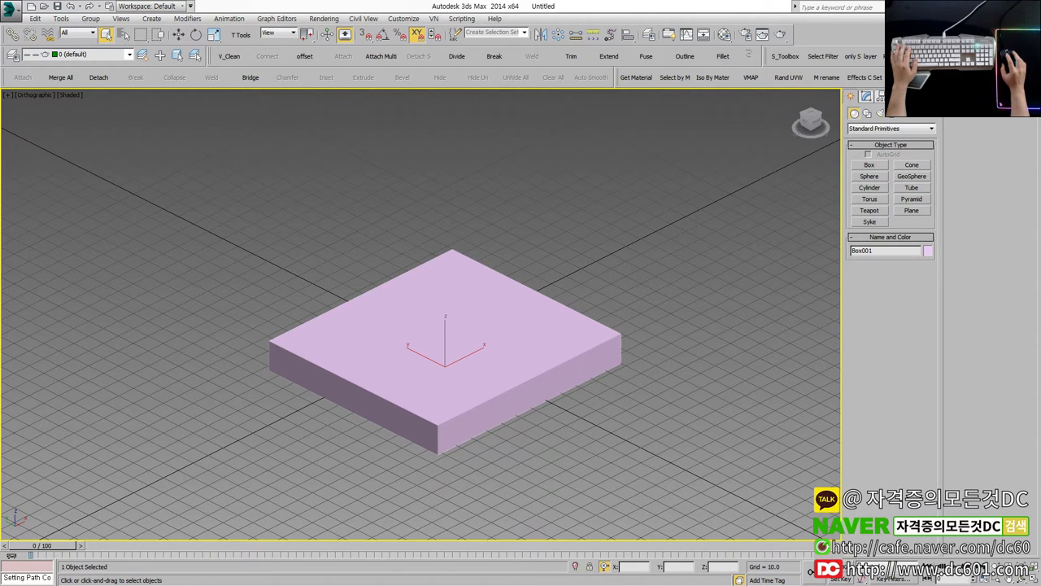
{"action": "left_click_drag", "start_coordinate": [240, 185], "coordinate": [248, 189]}
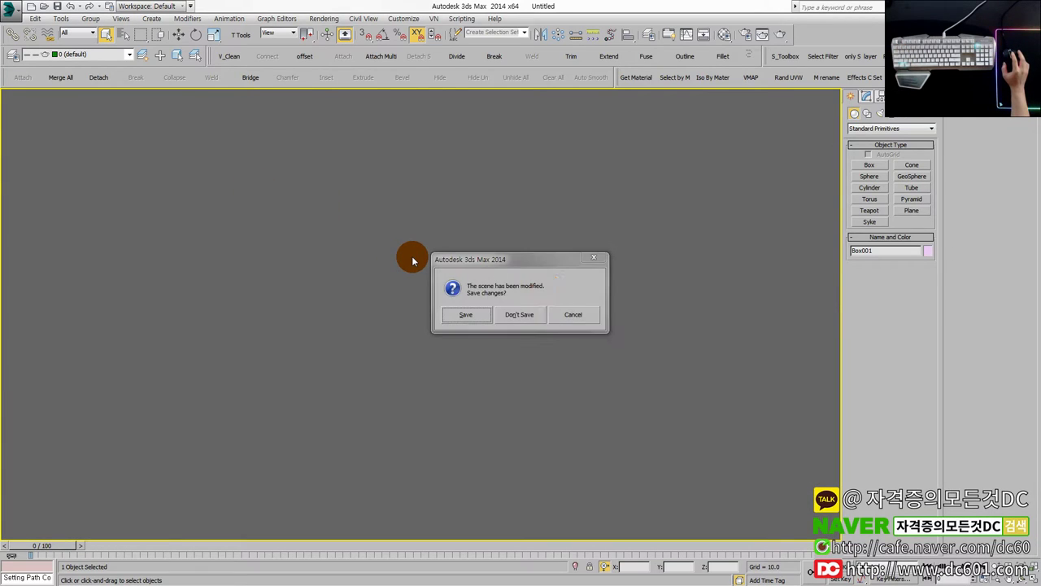
- Discard the box scene, import the 18-Twist Drill model, and maximize the 3ds Max window
{"action": "left_click", "coordinate": [523, 314]}
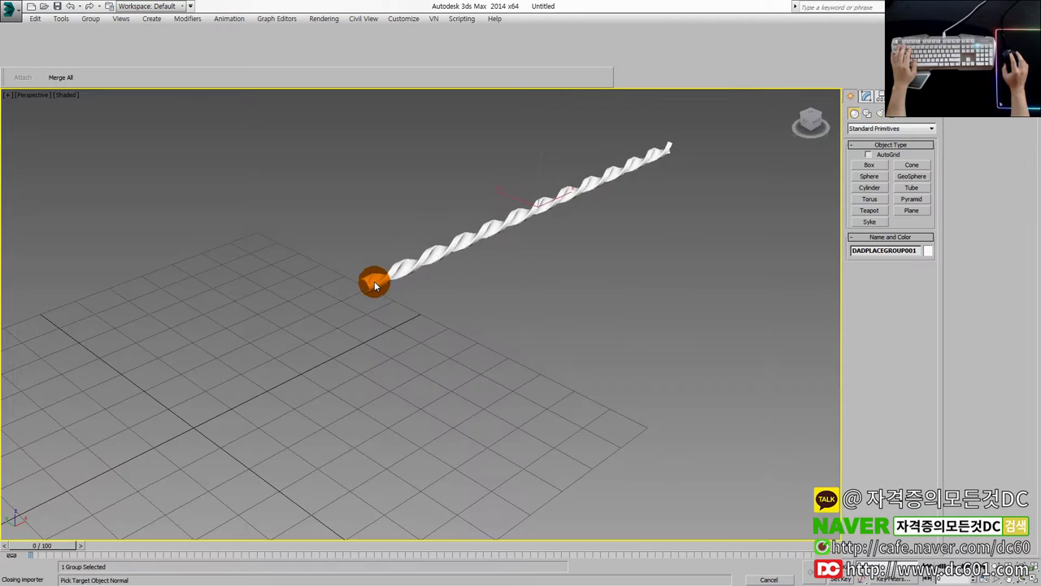
{"action": "left_click", "coordinate": [374, 283]}
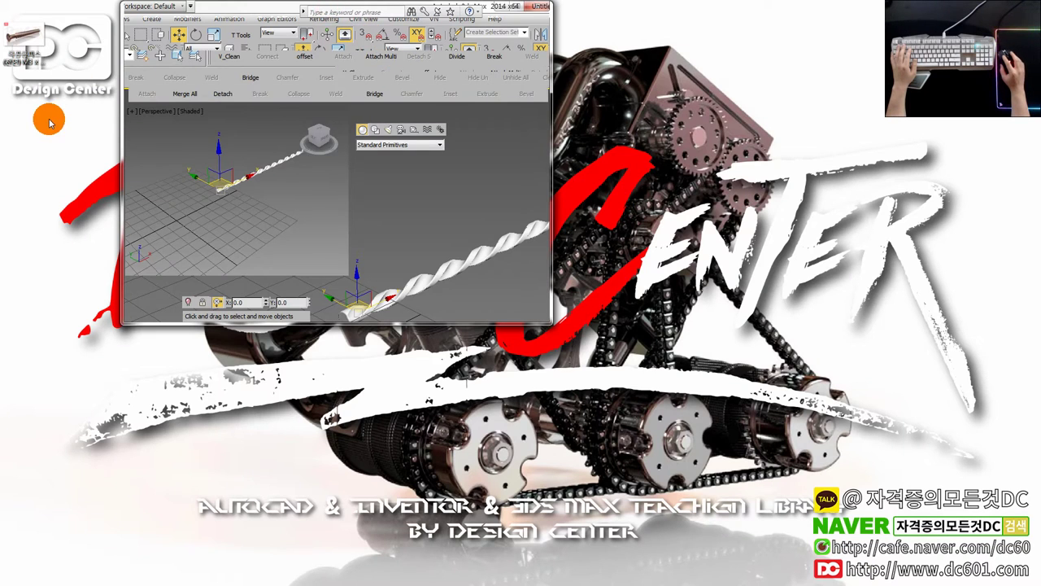
{"action": "mouse_move", "coordinate": [49, 121]}
{"action": "left_mouse_down"}
{"action": "mouse_move", "coordinate": [135, 215]}
{"action": "mouse_move", "coordinate": [114, 192]}
{"action": "left_mouse_up"}
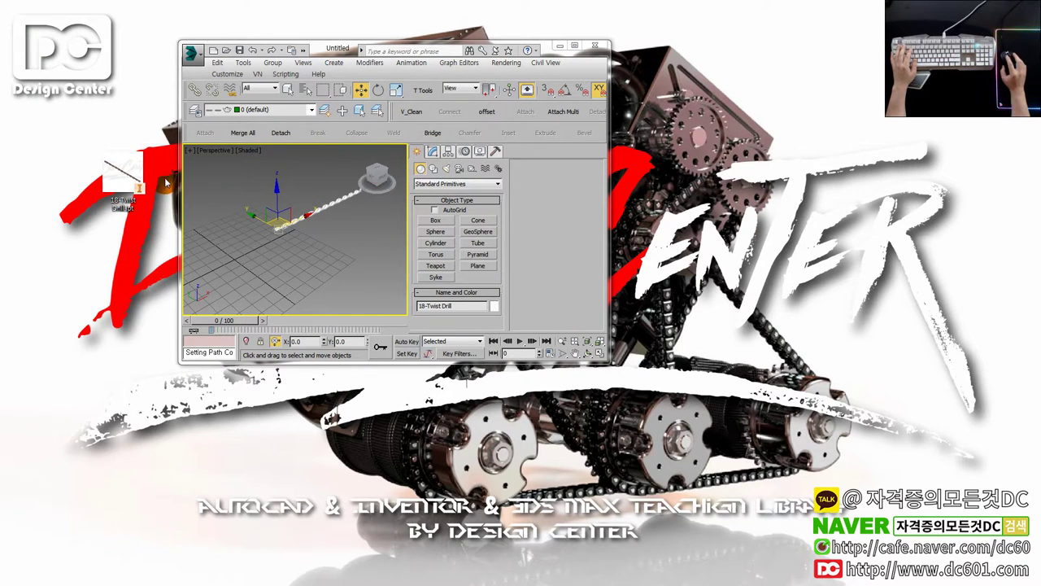
{"action": "left_click_drag", "start_coordinate": [141, 184], "coordinate": [299, 206]}
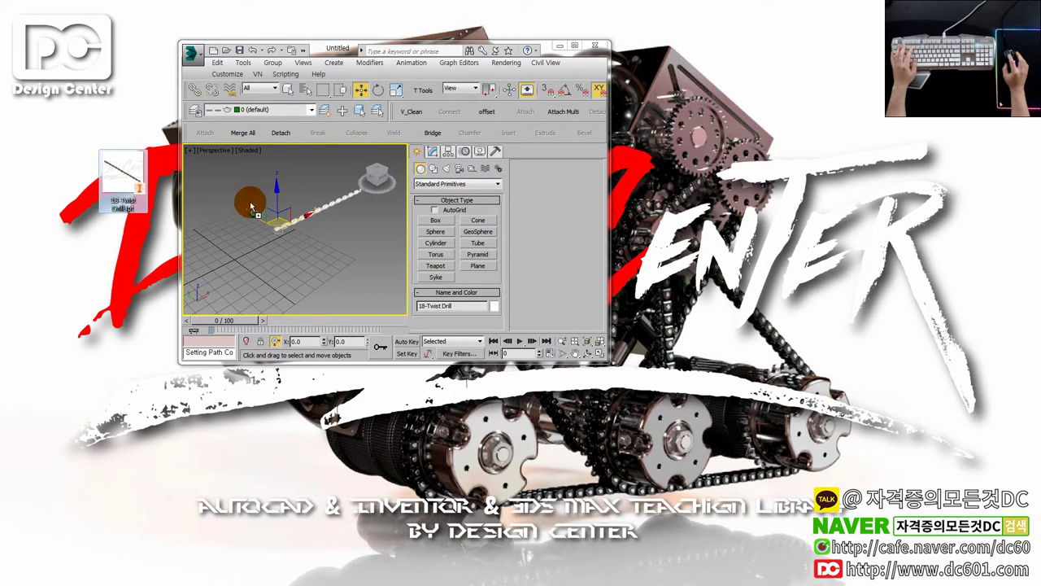
{"action": "left_click_drag", "start_coordinate": [139, 188], "coordinate": [602, 87]}
{"action": "left_click", "coordinate": [576, 47]}
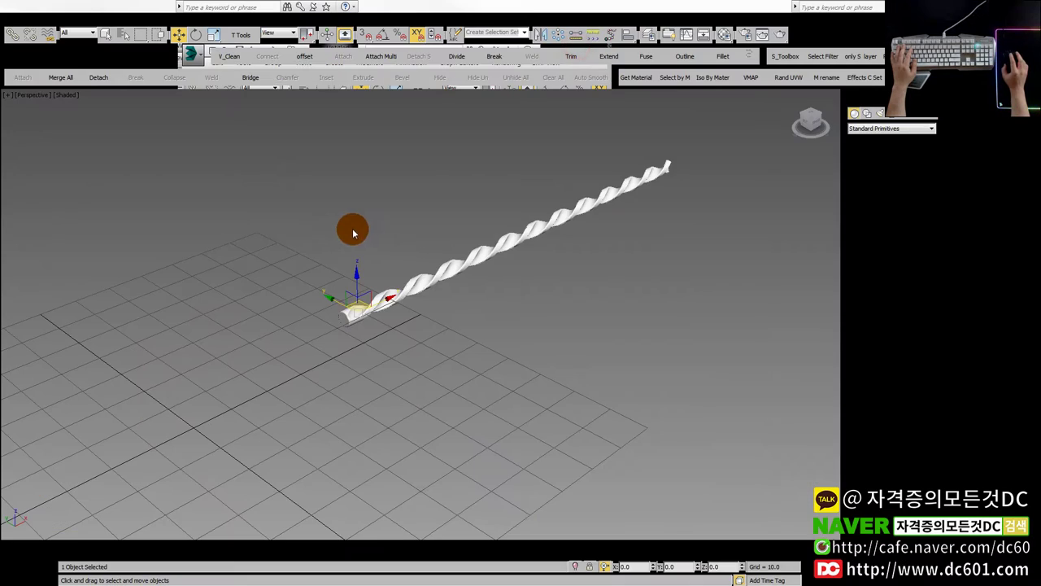
- Tilt the twist drill slightly and draw a flat box under it in the Top view
{"action": "key", "text": "e"}
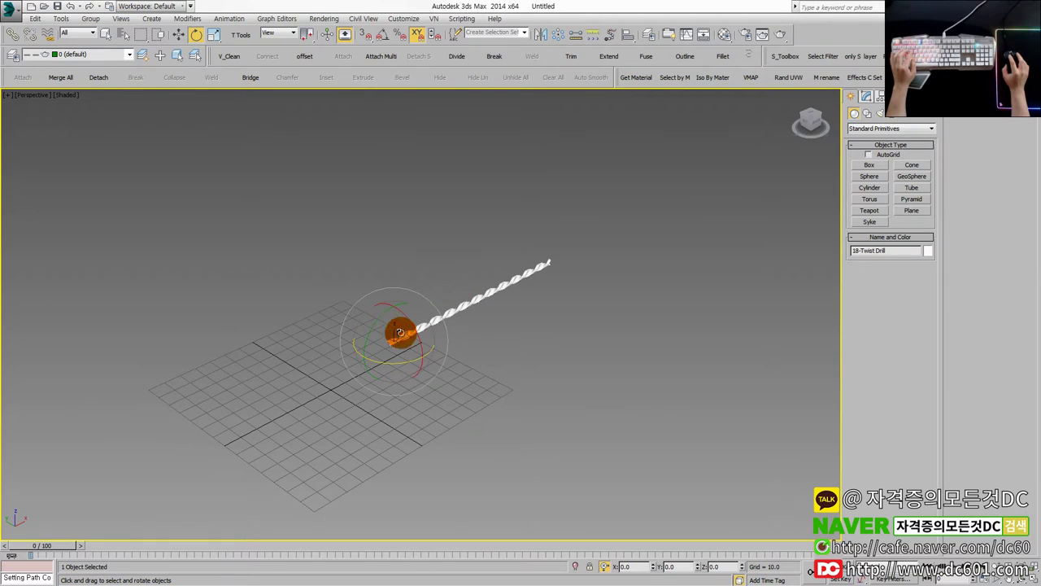
{"action": "mouse_move", "coordinate": [372, 322]}
{"action": "left_mouse_down"}
{"action": "mouse_move", "coordinate": [396, 319]}
{"action": "mouse_move", "coordinate": [396, 139]}
{"action": "mouse_move", "coordinate": [392, 174]}
{"action": "left_mouse_up"}
{"action": "key", "text": "w"}
{"action": "left_click", "coordinate": [867, 166]}
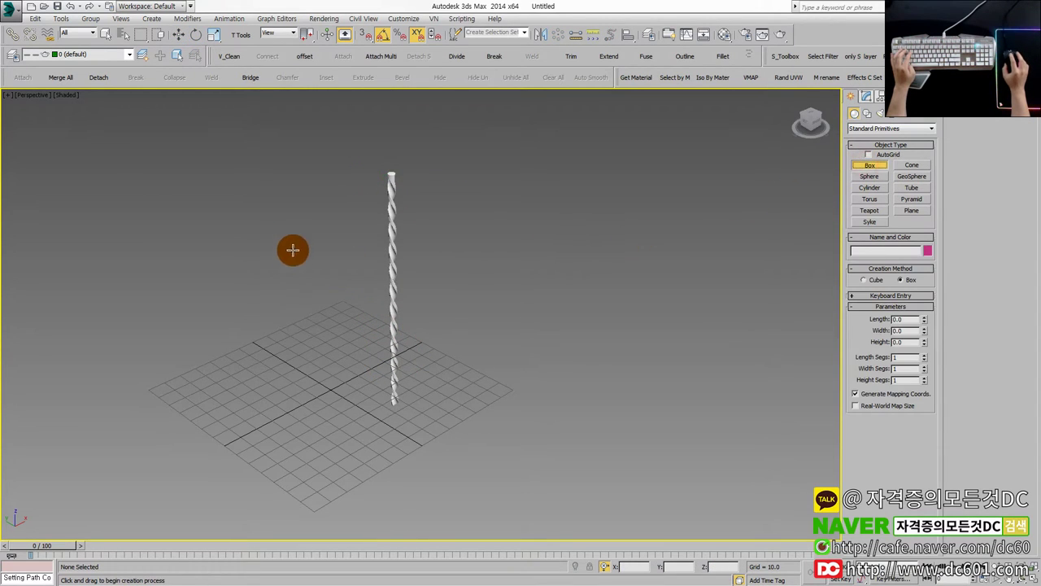
{"action": "key", "text": "alt+w"}
{"action": "right_click", "coordinate": [291, 219]}
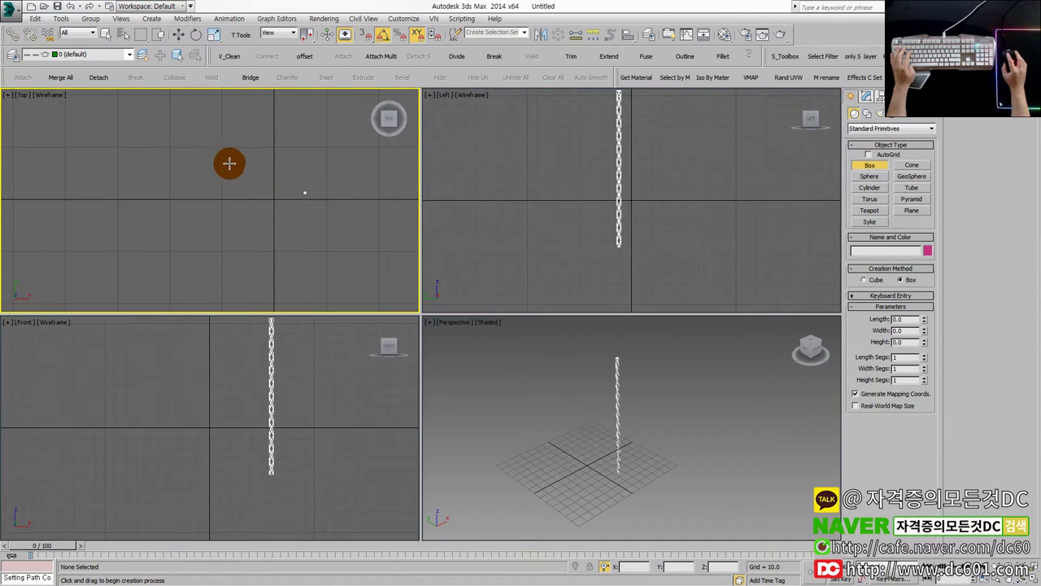
{"action": "left_click_drag", "start_coordinate": [250, 177], "coordinate": [338, 253]}
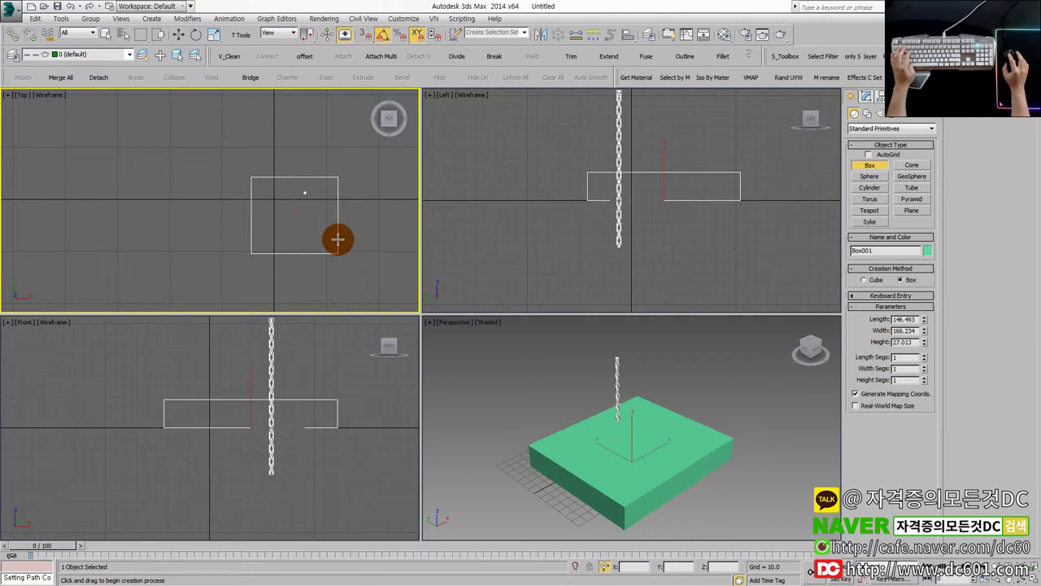
{"action": "left_click", "coordinate": [337, 237]}
- Position the new box at X -30.658, Y 0
{"action": "key", "text": "w"}
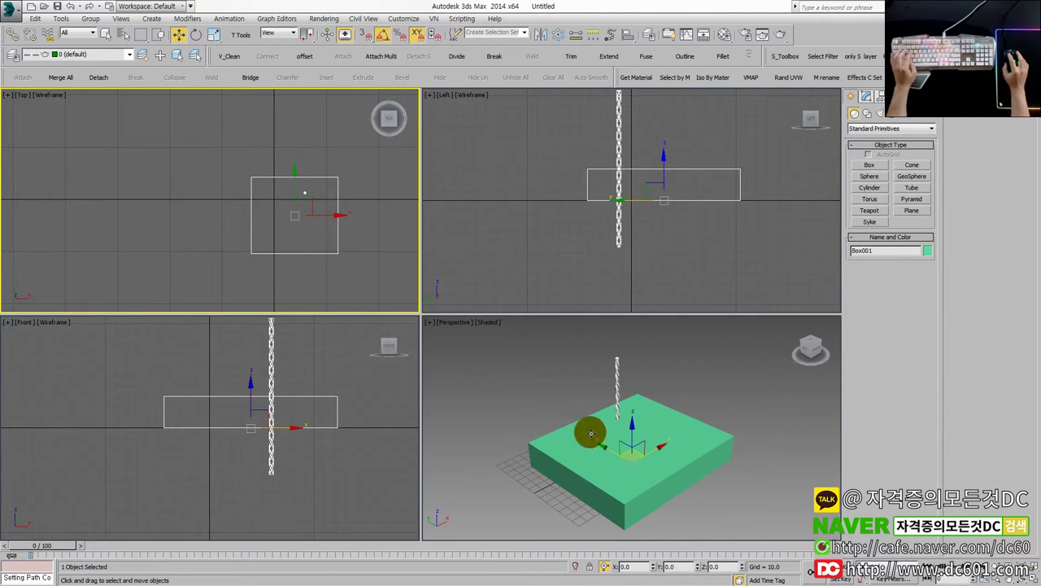
{"action": "type", "text": "-30.658"}
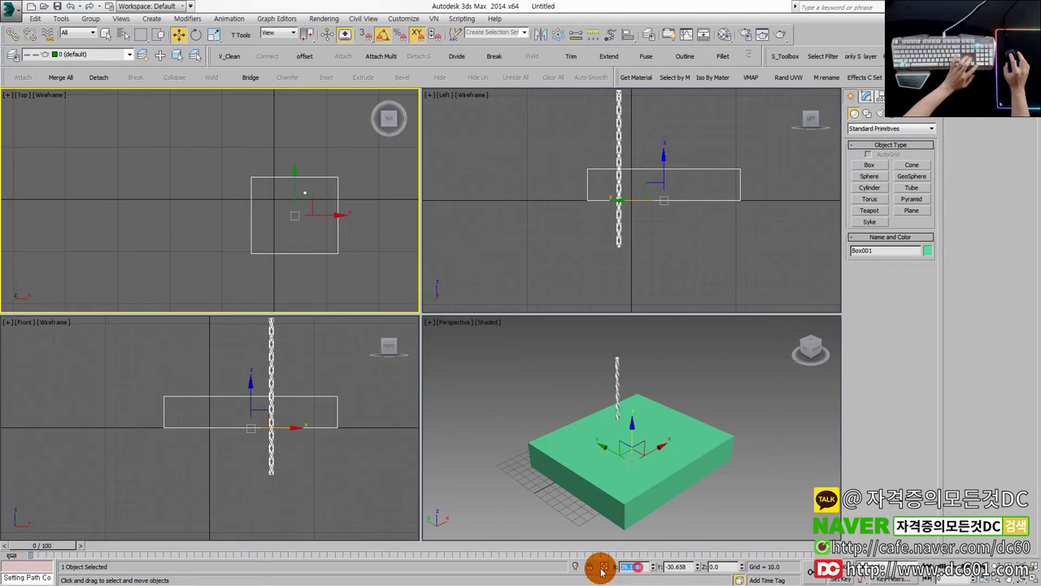
{"action": "left_click", "coordinate": [683, 567]}
{"action": "type", "text": "0"}
{"action": "key", "text": "Return"}
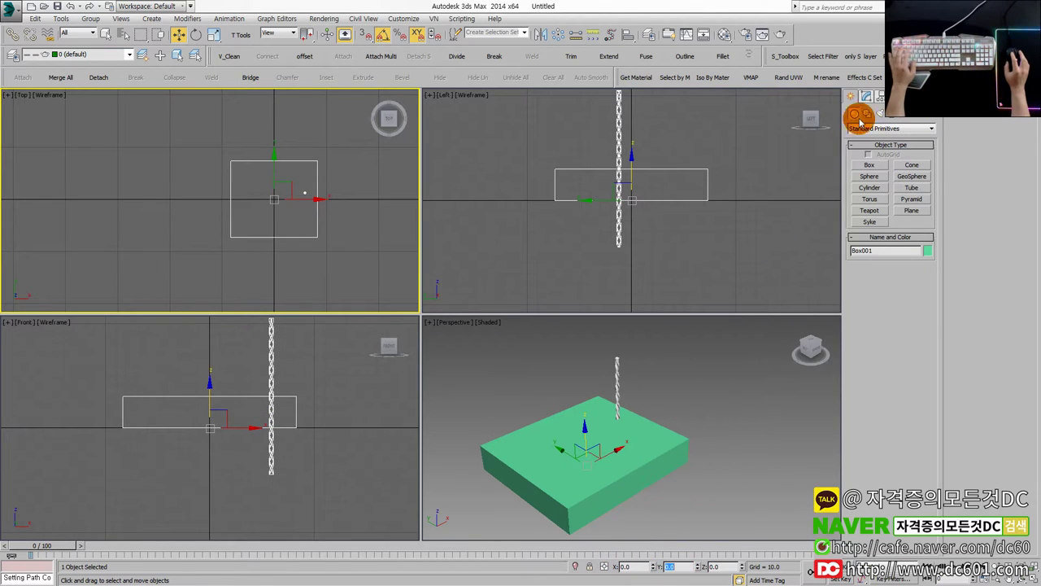
- Lengthen the slab to 275.408, orbiting the Perspective view to check it
{"action": "key", "text": "alt+w"}
{"action": "mouse_move", "coordinate": [613, 429]}
{"action": "middle_mouse_down", "text": "alt"}
{"action": "mouse_move", "coordinate": [465, 442]}
{"action": "mouse_move", "coordinate": [499, 406]}
{"action": "middle_mouse_up", "text": "alt"}
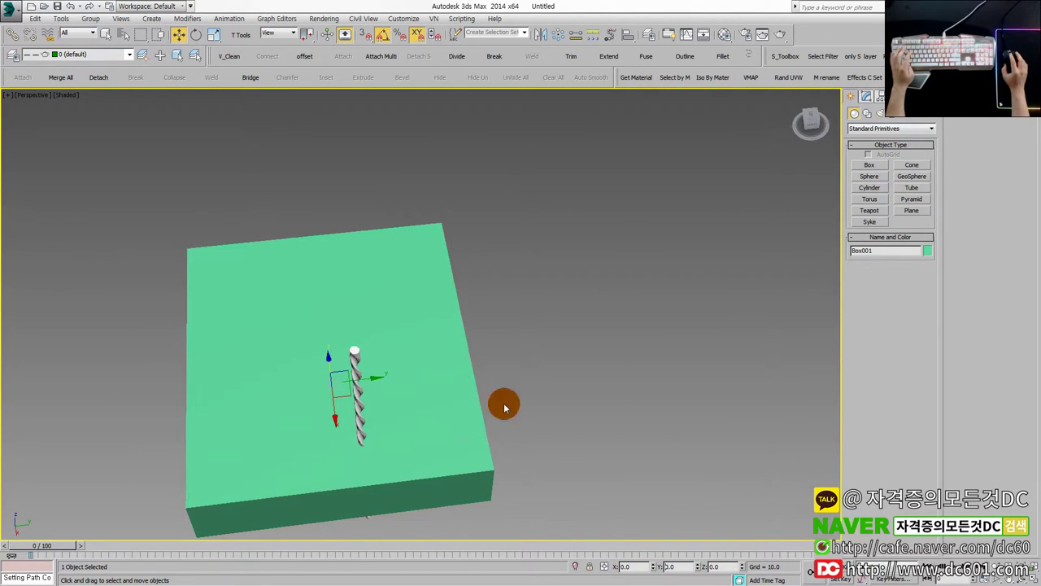
{"action": "left_click", "coordinate": [866, 96]}
{"action": "left_click_drag", "start_coordinate": [924, 249], "coordinate": [927, 200]}
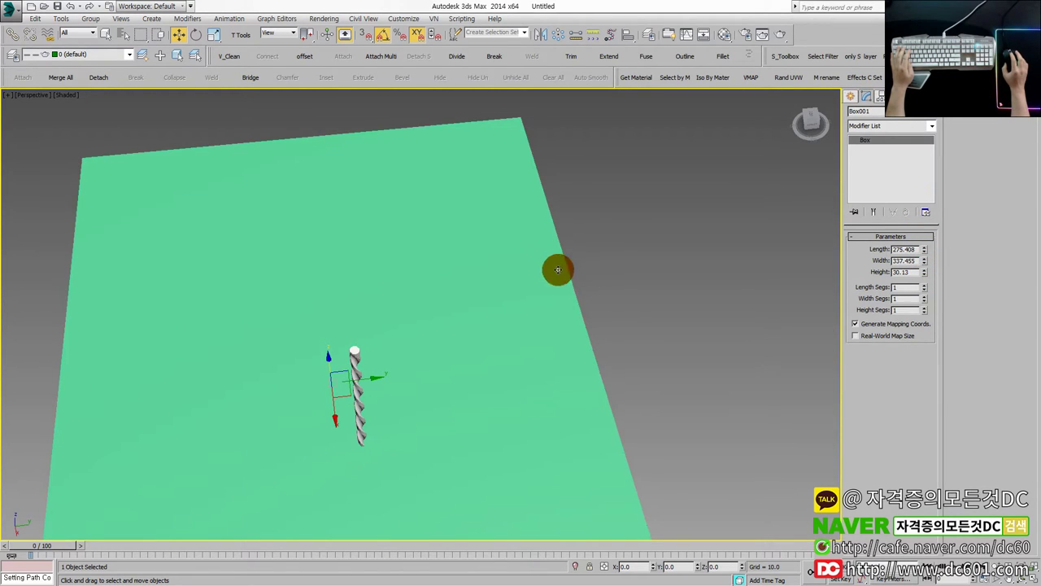
{"action": "scroll", "coordinate": [595, 318], "scroll_direction": "down", "scroll_amount": 5}
{"action": "middle_click_drag", "start_coordinate": [595, 318], "coordinate": [548, 325], "text": "alt"}
{"action": "scroll", "coordinate": [518, 325], "scroll_direction": "up", "scroll_amount": 3}
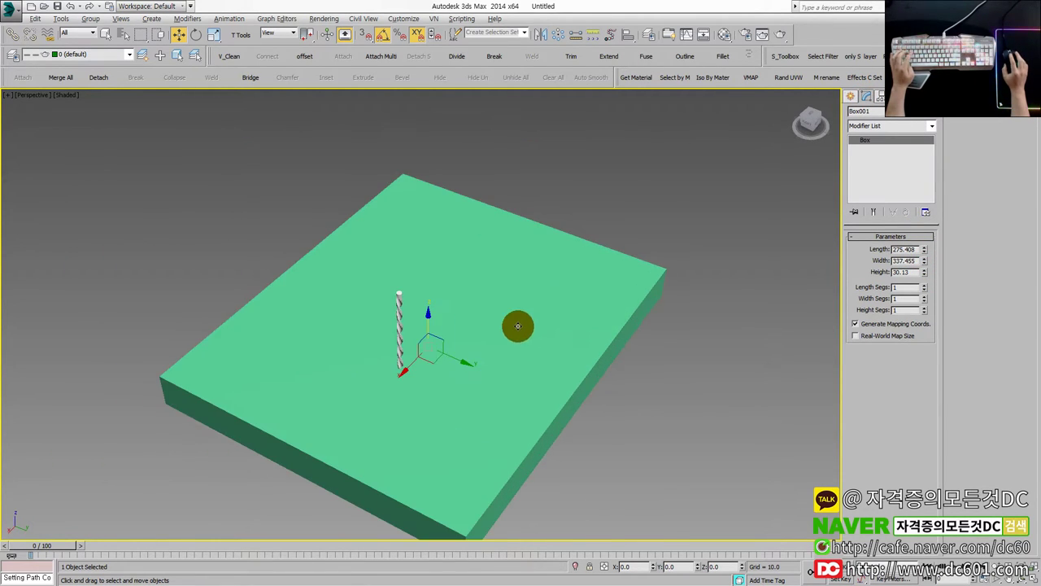
- Shift the drill right, move the slab to Y 33.437, and narrow it to width 253.091
{"action": "key", "text": "alt+w"}
{"action": "left_click", "coordinate": [288, 181]}
{"action": "left_click", "coordinate": [301, 209]}
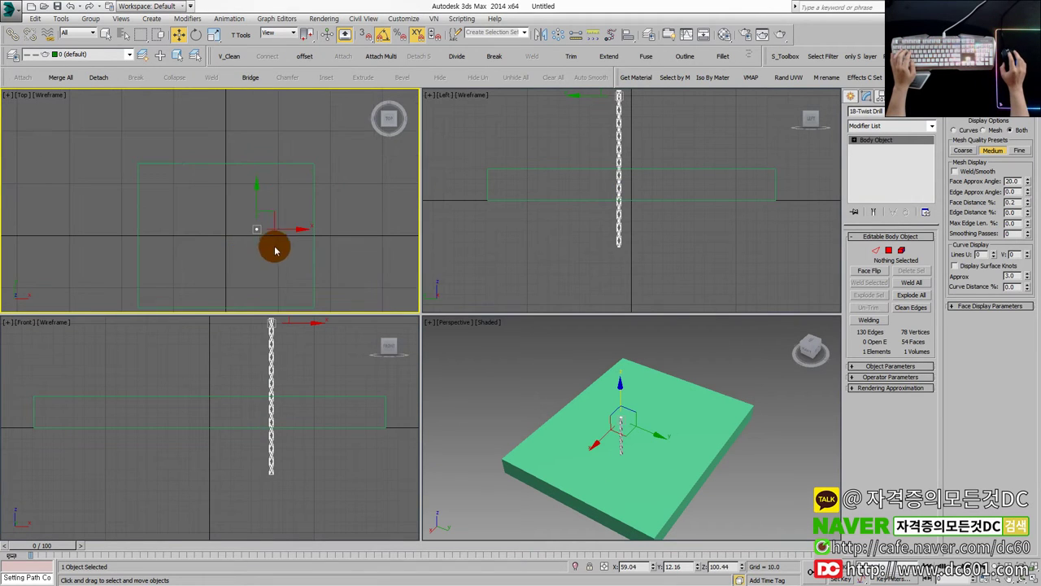
{"action": "left_click_drag", "start_coordinate": [277, 214], "coordinate": [343, 213]}
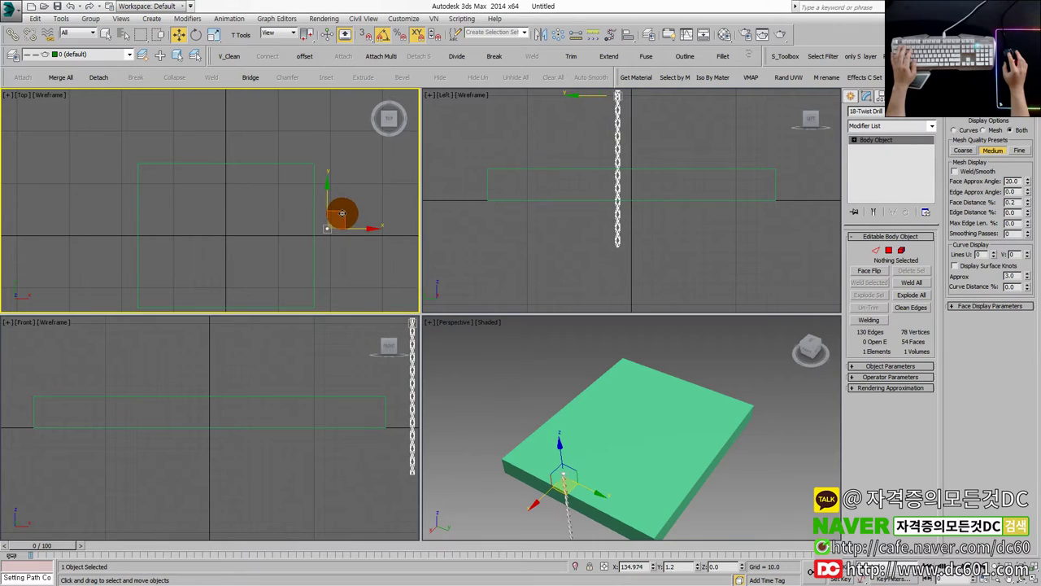
{"action": "mouse_move", "coordinate": [576, 412]}
{"action": "middle_mouse_down", "text": "alt"}
{"action": "mouse_move", "coordinate": [660, 411]}
{"action": "mouse_move", "coordinate": [634, 400]}
{"action": "middle_mouse_up", "text": "alt"}
{"action": "left_click", "coordinate": [248, 164]}
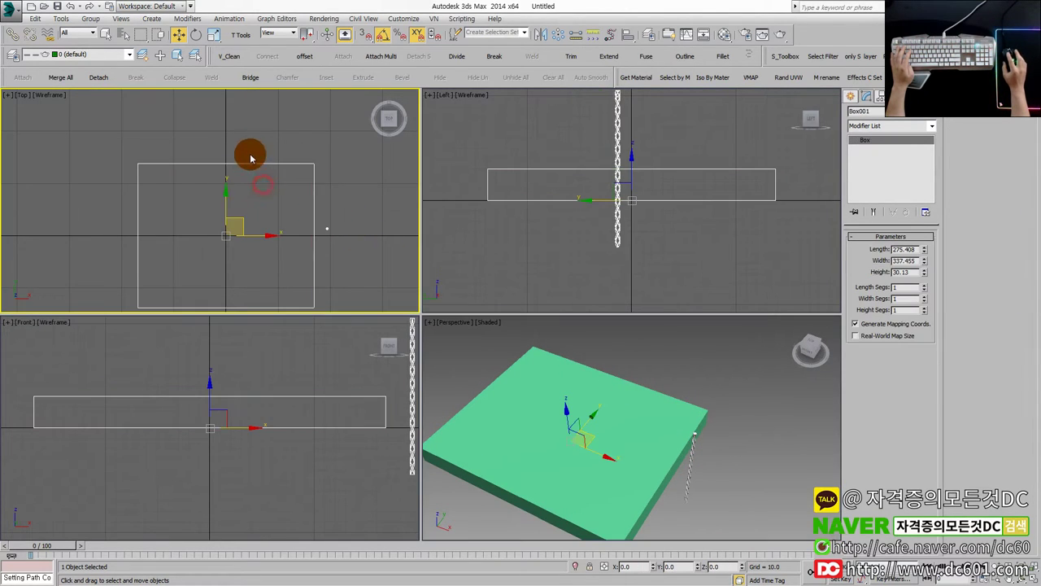
{"action": "left_click_drag", "start_coordinate": [225, 201], "coordinate": [228, 184]}
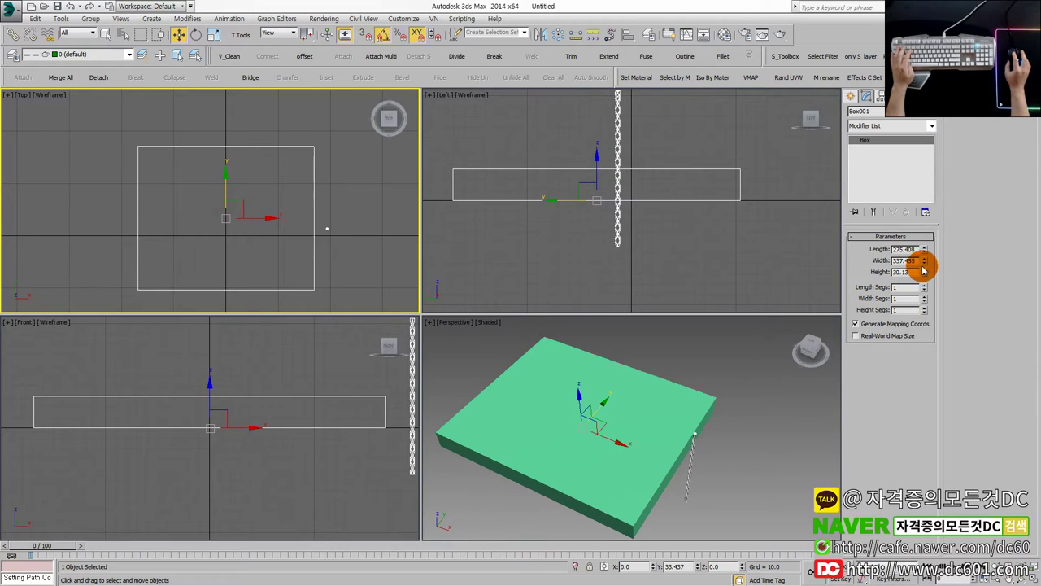
{"action": "left_click_drag", "start_coordinate": [925, 271], "coordinate": [928, 274]}
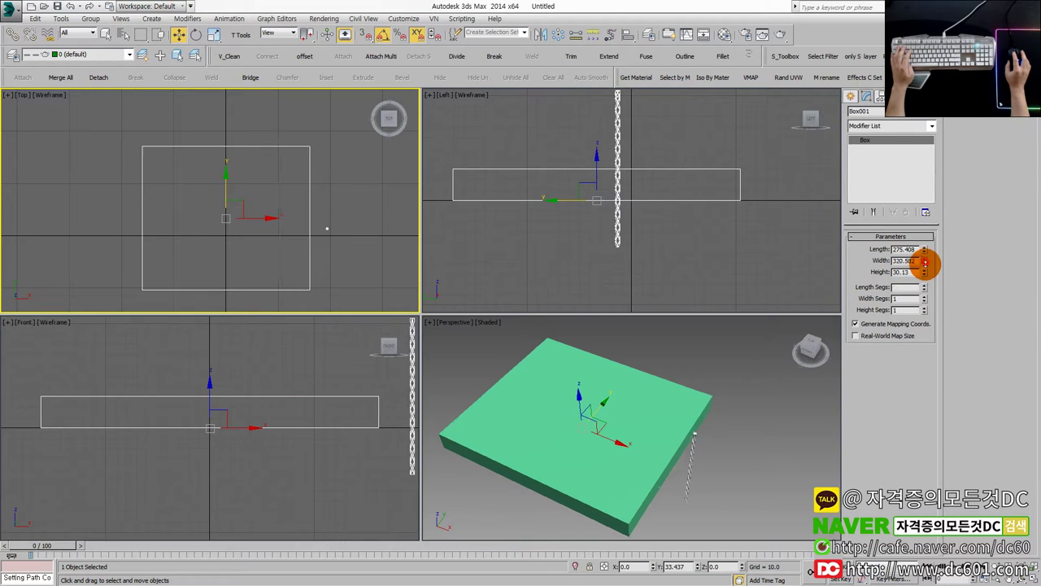
- Move the twist drill onto the slab's right edge and deselect everything
{"action": "left_click", "coordinate": [328, 229]}
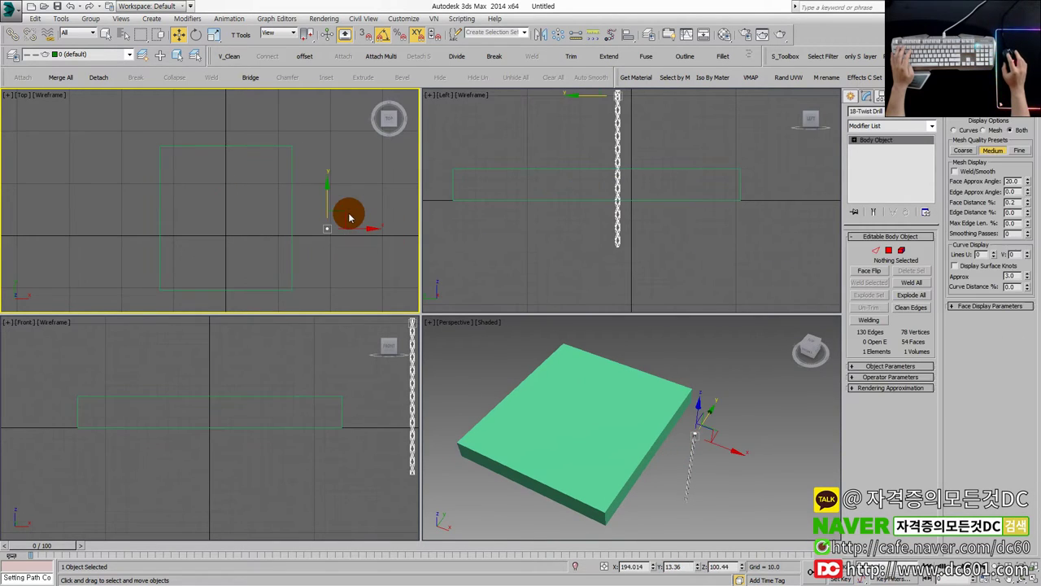
{"action": "left_click_drag", "start_coordinate": [345, 214], "coordinate": [315, 182]}
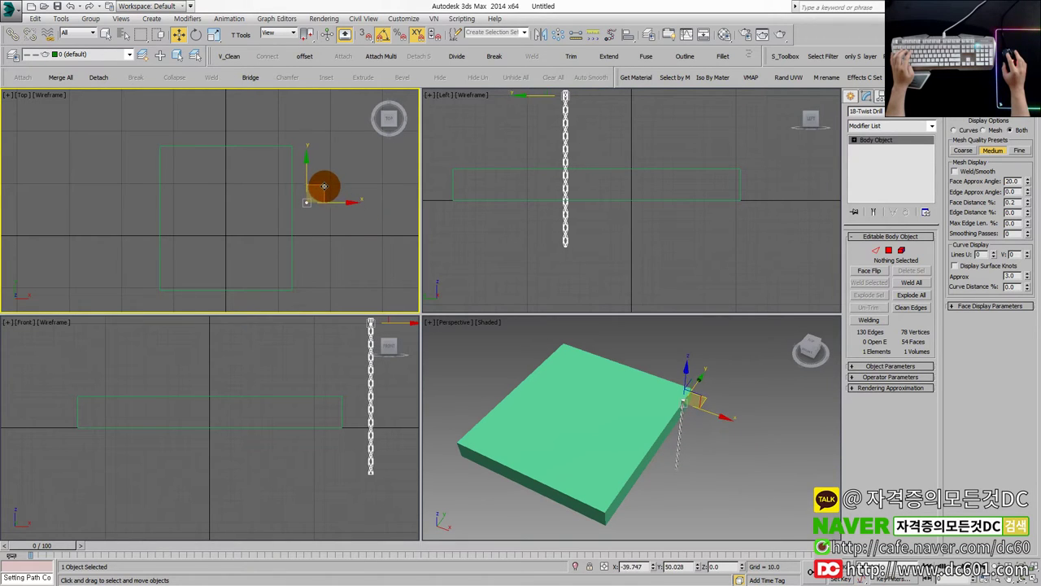
{"action": "scroll", "coordinate": [483, 236], "scroll_direction": "down", "scroll_amount": 2}
{"action": "left_click_drag", "start_coordinate": [565, 162], "coordinate": [562, 168]}
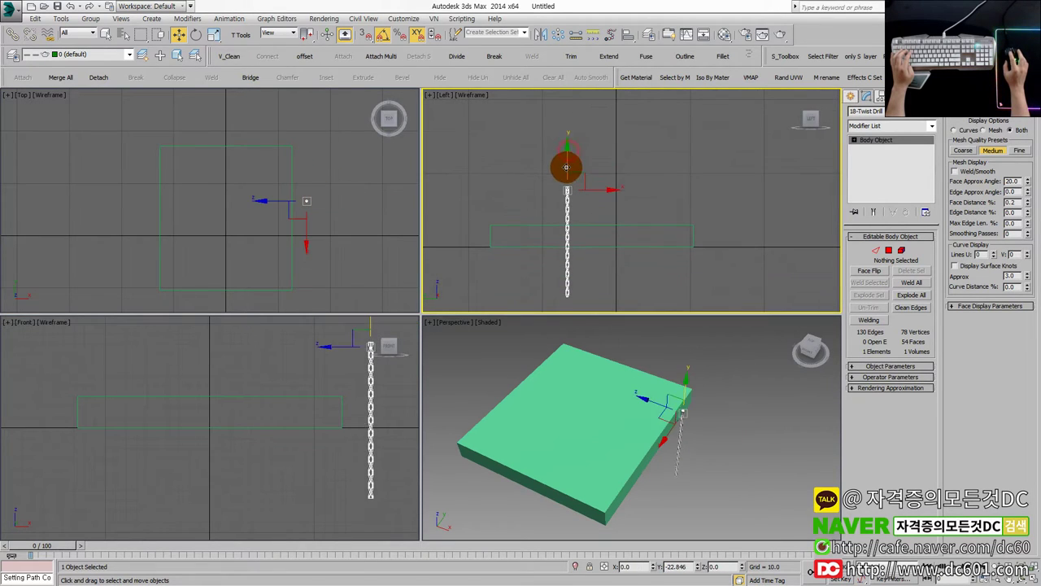
{"action": "left_click", "coordinate": [632, 170]}
{"action": "middle_click_drag", "start_coordinate": [604, 222], "coordinate": [603, 211]}
{"action": "scroll", "coordinate": [619, 208], "scroll_direction": "up", "scroll_amount": 2}
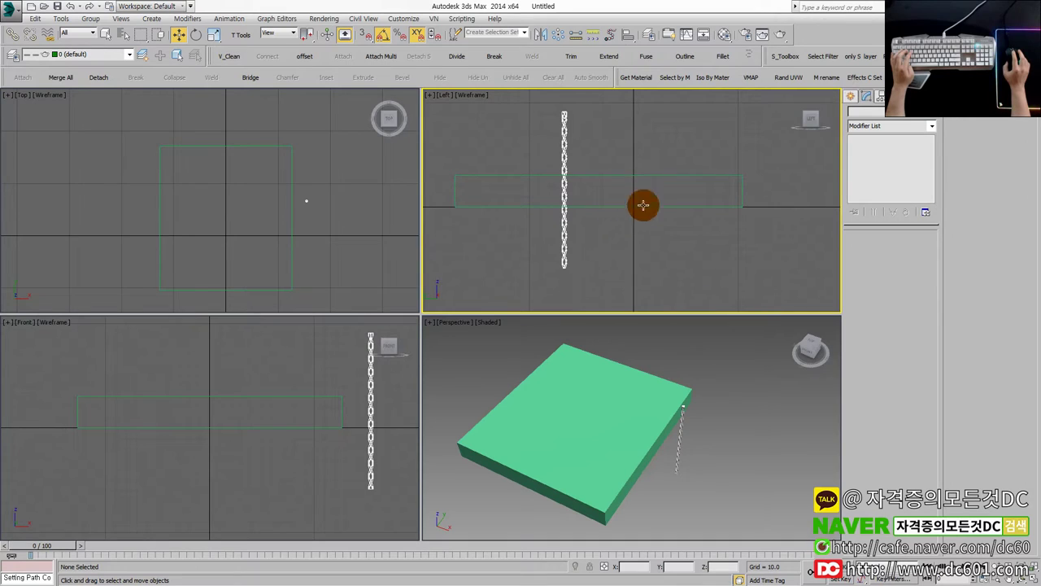
{"action": "left_click", "coordinate": [848, 99]}
- Draw a small box beside the drill in the Left view and move it right
{"action": "left_click", "coordinate": [869, 165]}
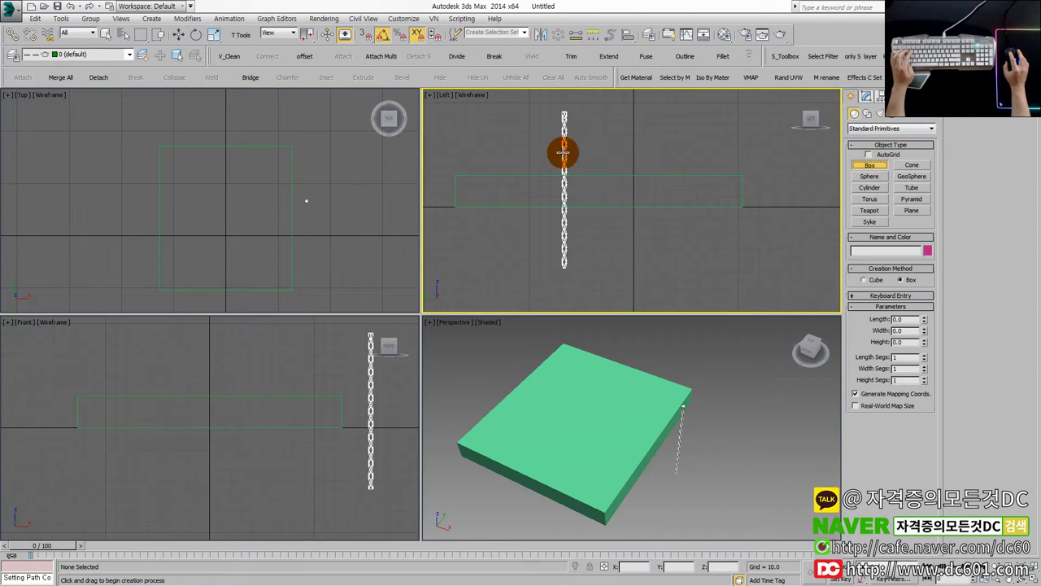
{"action": "left_click_drag", "start_coordinate": [561, 150], "coordinate": [573, 218]}
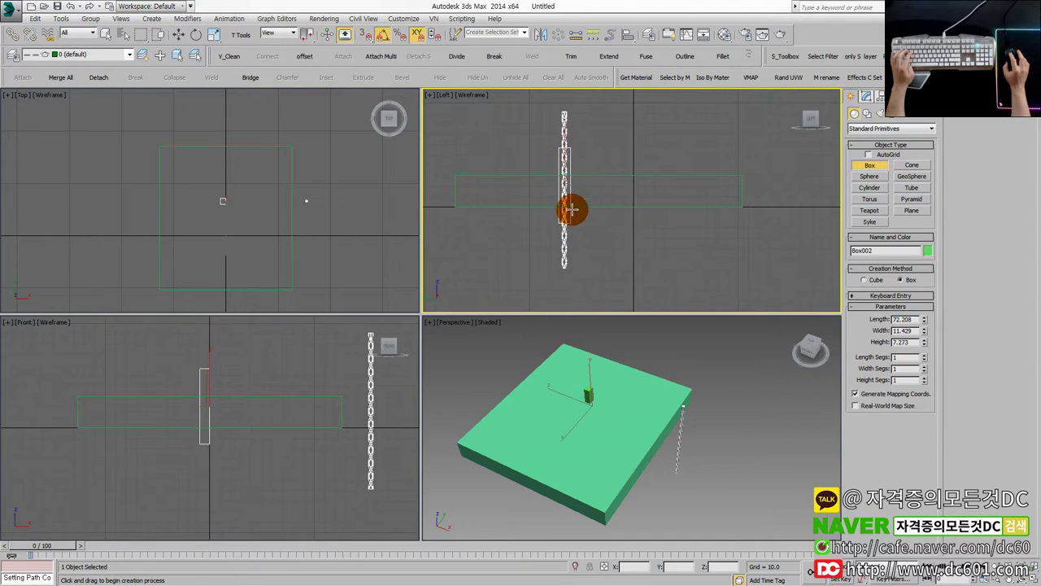
{"action": "key", "text": "alt+w"}
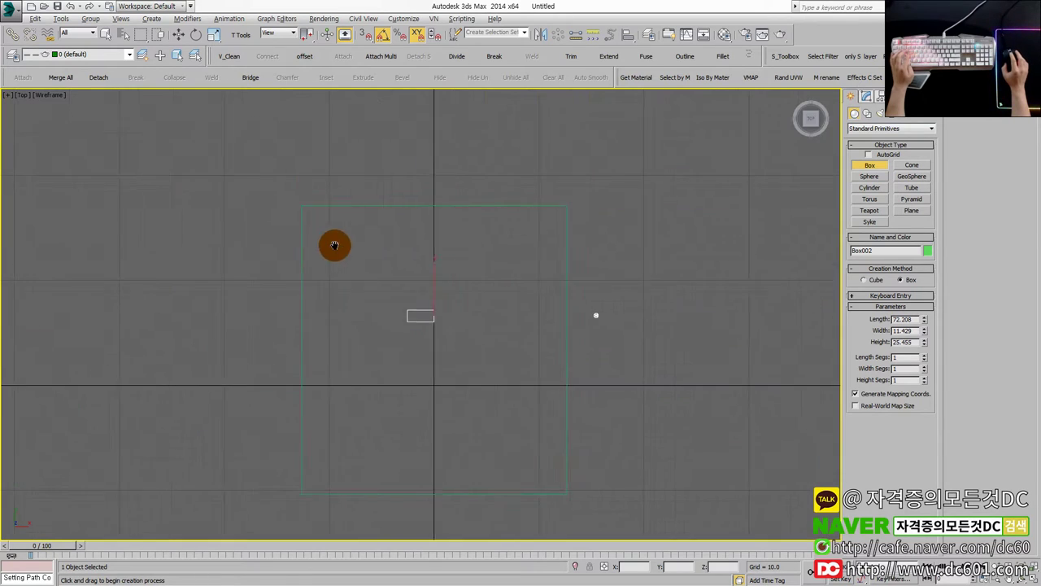
{"action": "key", "text": "w"}
{"action": "middle_click_drag", "start_coordinate": [332, 244], "coordinate": [278, 236]}
{"action": "left_click_drag", "start_coordinate": [385, 295], "coordinate": [563, 285]}
{"action": "scroll", "coordinate": [571, 286], "scroll_direction": "up", "scroll_amount": 1}
{"action": "scroll", "coordinate": [547, 293], "scroll_direction": "up", "scroll_amount": 1}
{"action": "left_click_drag", "start_coordinate": [511, 274], "coordinate": [564, 286]}
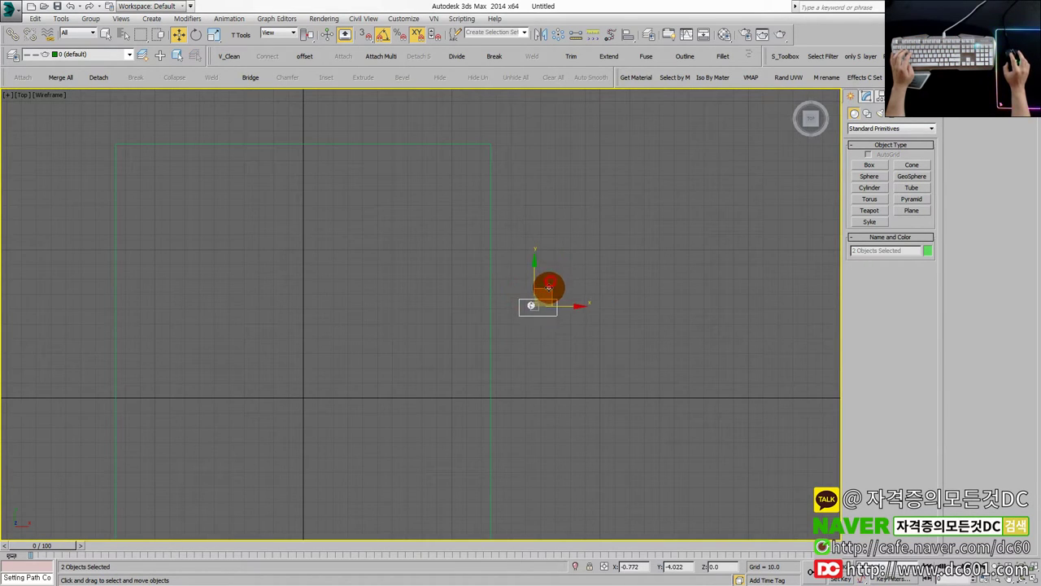
{"action": "left_click", "coordinate": [537, 333]}
{"action": "scroll", "coordinate": [540, 339], "scroll_direction": "up", "scroll_amount": 1}
{"action": "scroll", "coordinate": [550, 305], "scroll_direction": "up", "scroll_amount": 1}
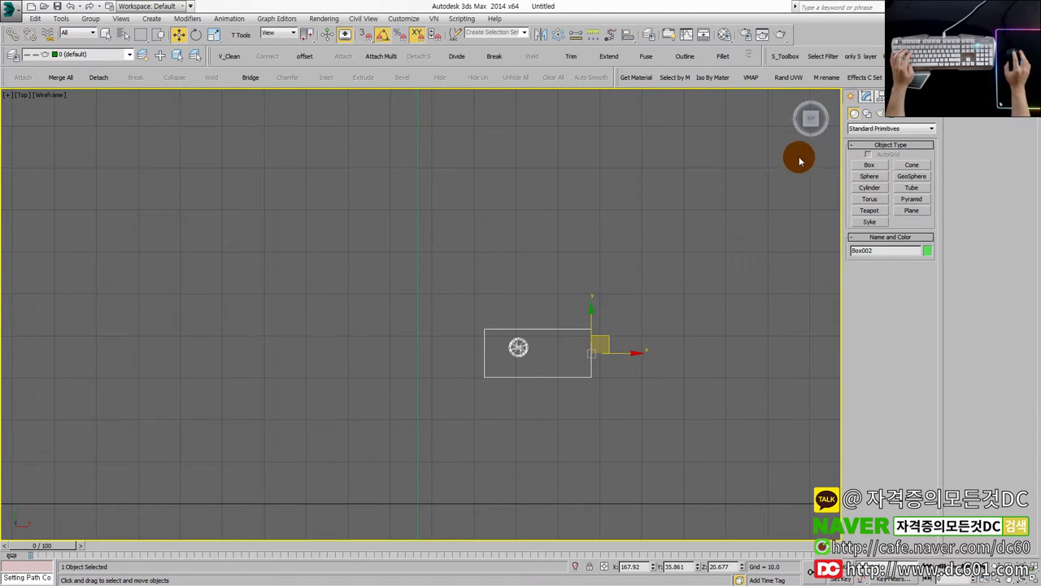
- Lengthen the small box Box002 to 101.352
{"action": "left_click", "coordinate": [856, 100]}
{"action": "scroll", "coordinate": [549, 284], "scroll_direction": "up", "scroll_amount": 1}
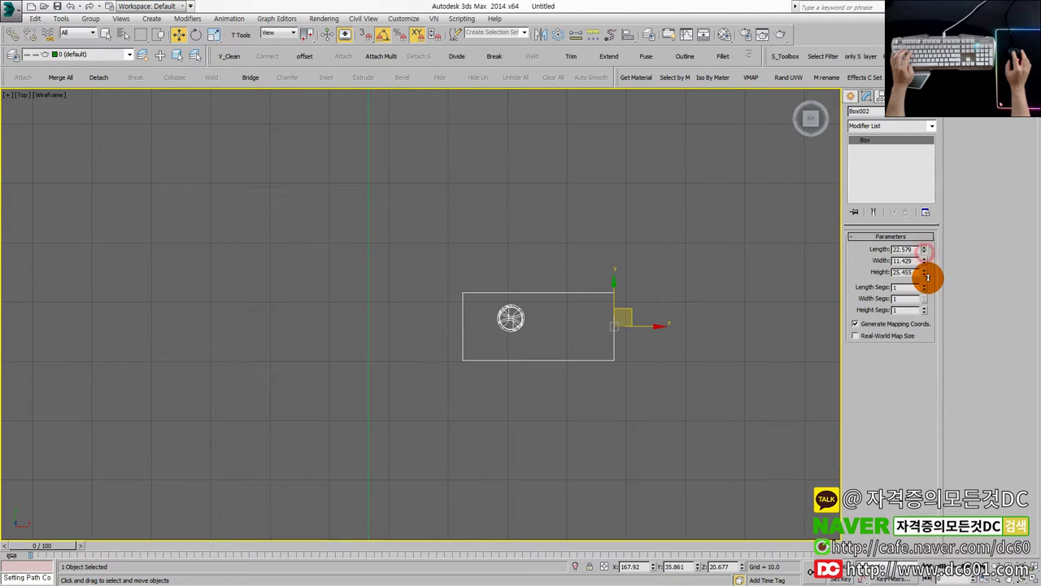
{"action": "key", "text": "alt+w"}
{"action": "scroll", "coordinate": [681, 432], "scroll_direction": "up", "scroll_amount": 2}
{"action": "scroll", "coordinate": [681, 432], "scroll_direction": "up", "scroll_amount": 1}
{"action": "key", "text": "alt+w"}
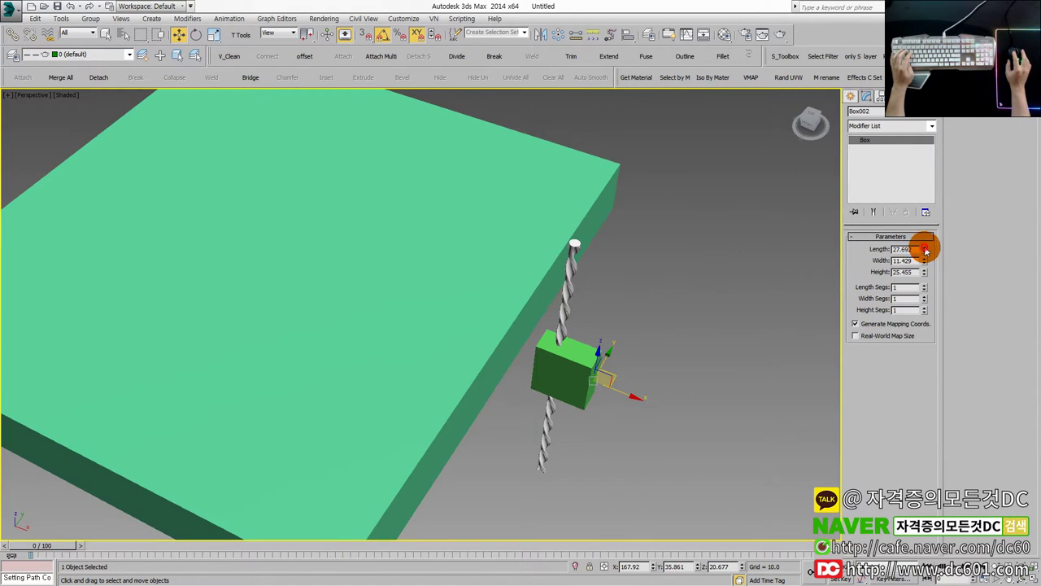
{"action": "left_click_drag", "start_coordinate": [925, 252], "coordinate": [922, 156]}
{"action": "mouse_move", "coordinate": [627, 379]}
{"action": "middle_mouse_down", "text": "alt"}
{"action": "mouse_move", "coordinate": [643, 340]}
{"action": "mouse_move", "coordinate": [632, 371]}
{"action": "middle_mouse_up", "text": "alt"}
- Shrink Box002 to about 4 wide and 3.2 high and move it onto the drill
{"action": "key", "text": "alt+w"}
{"action": "key", "text": "alt+w"}
{"action": "middle_click_drag", "start_coordinate": [470, 290], "coordinate": [357, 276]}
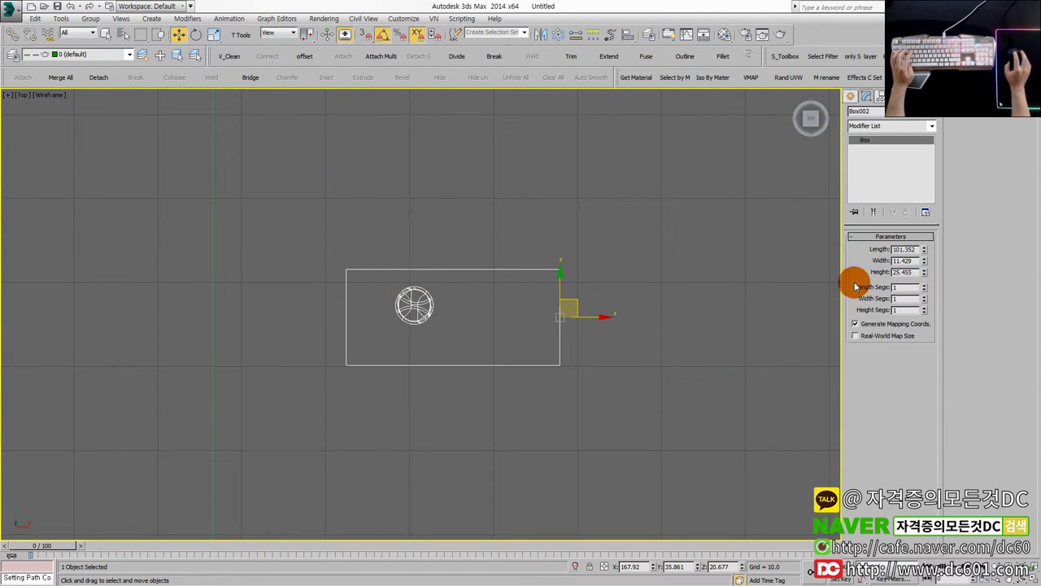
{"action": "mouse_move", "coordinate": [924, 260]}
{"action": "left_mouse_down"}
{"action": "mouse_move", "coordinate": [931, 294]}
{"action": "mouse_move", "coordinate": [927, 278]}
{"action": "left_mouse_up"}
{"action": "left_click_drag", "start_coordinate": [932, 317], "coordinate": [627, 329]}
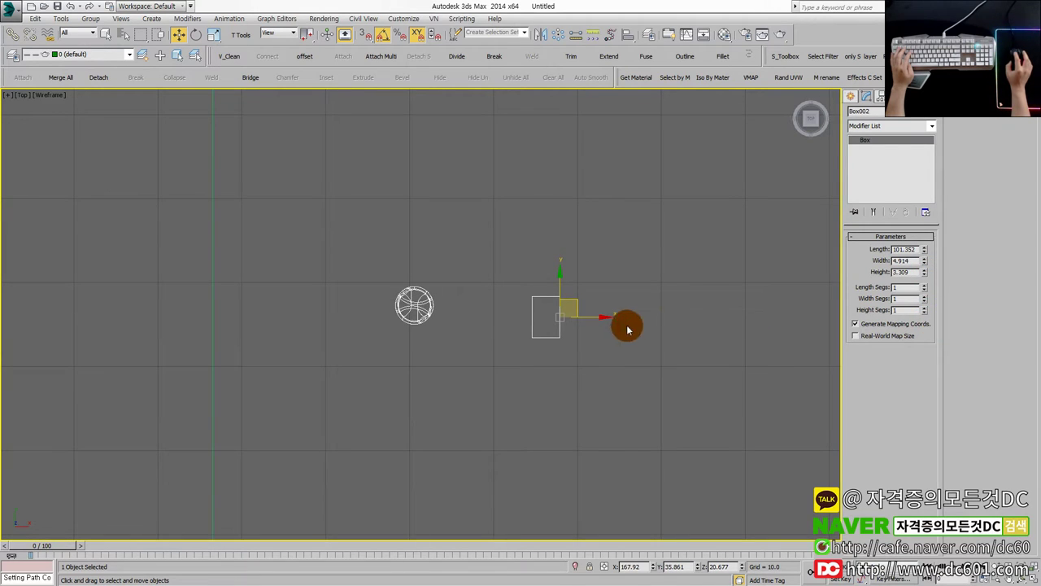
{"action": "left_click_drag", "start_coordinate": [579, 305], "coordinate": [443, 289]}
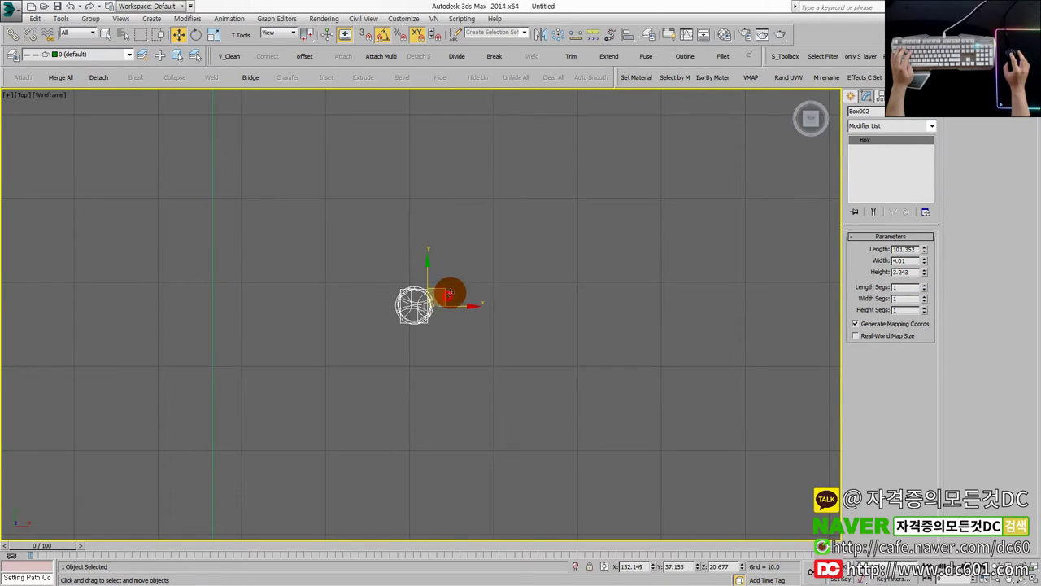
{"action": "left_click", "coordinate": [493, 318]}
{"action": "key", "text": "alt+w"}
{"action": "left_click", "coordinate": [586, 382]}
{"action": "key", "text": "alt+w"}
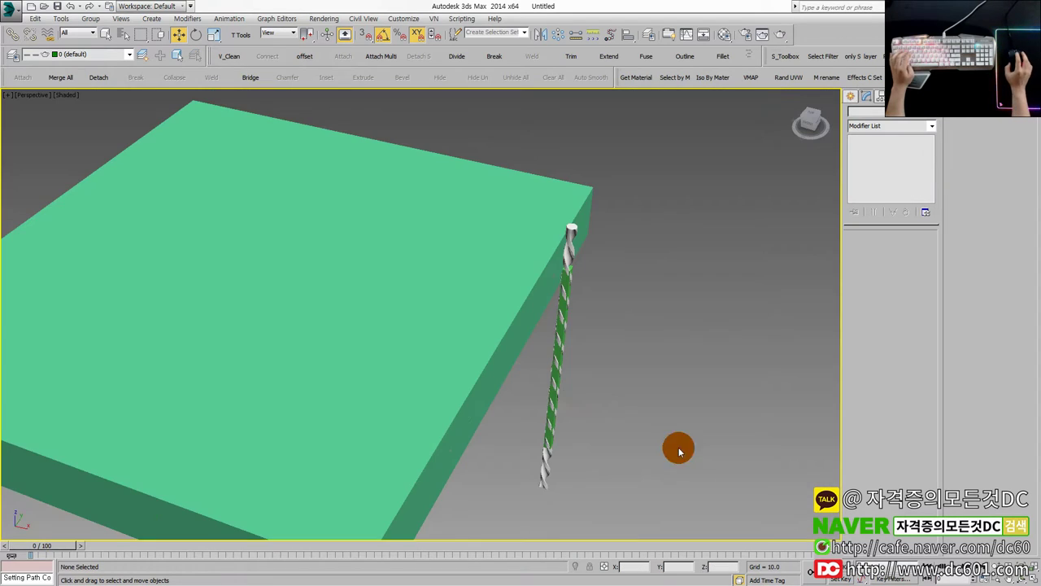
- Select the drill and the thin box together in the maximized Top view
{"action": "scroll", "coordinate": [572, 396], "scroll_direction": "down", "scroll_amount": 2}
{"action": "scroll", "coordinate": [542, 388], "scroll_direction": "down", "scroll_amount": 3}
{"action": "scroll", "coordinate": [595, 391], "scroll_direction": "down", "scroll_amount": 3}
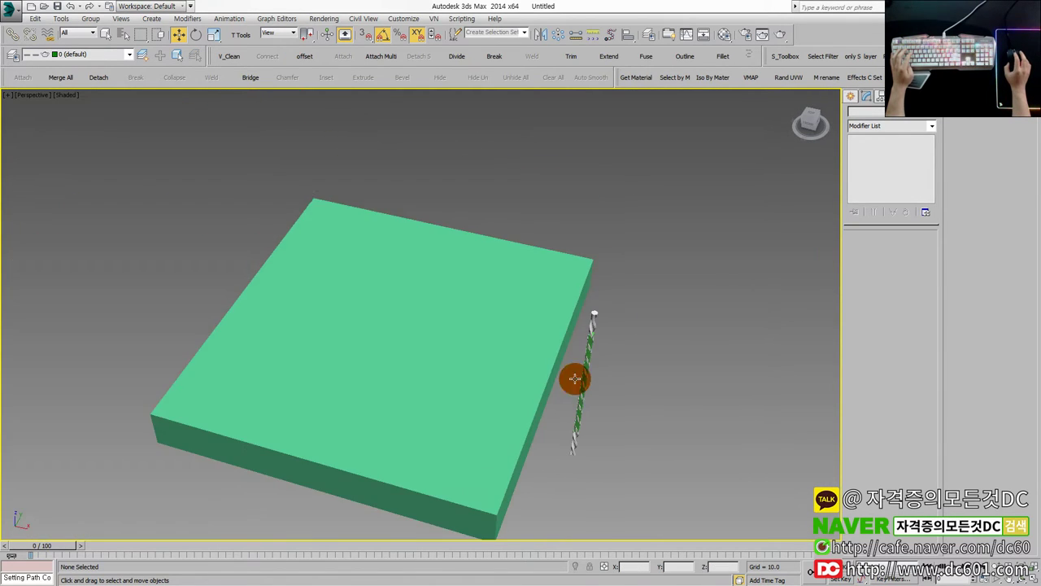
{"action": "key", "text": "alt+w"}
{"action": "left_click", "coordinate": [326, 242]}
{"action": "key", "text": "alt+w"}
{"action": "scroll", "coordinate": [406, 268], "scroll_direction": "up", "scroll_amount": 2}
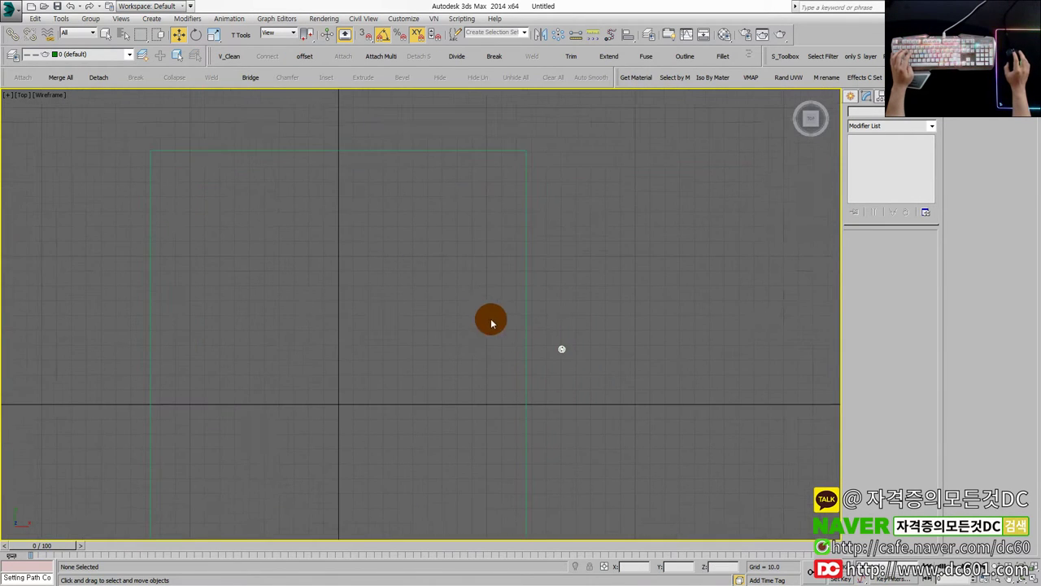
{"action": "scroll", "coordinate": [521, 317], "scroll_direction": "up", "scroll_amount": 2}
{"action": "left_click_drag", "start_coordinate": [541, 319], "coordinate": [576, 341]}
- Set the reference coordinates to Local and rotate the drill upright
{"action": "scroll", "coordinate": [576, 341], "scroll_direction": "down", "scroll_amount": 2}
{"action": "key", "text": "e"}
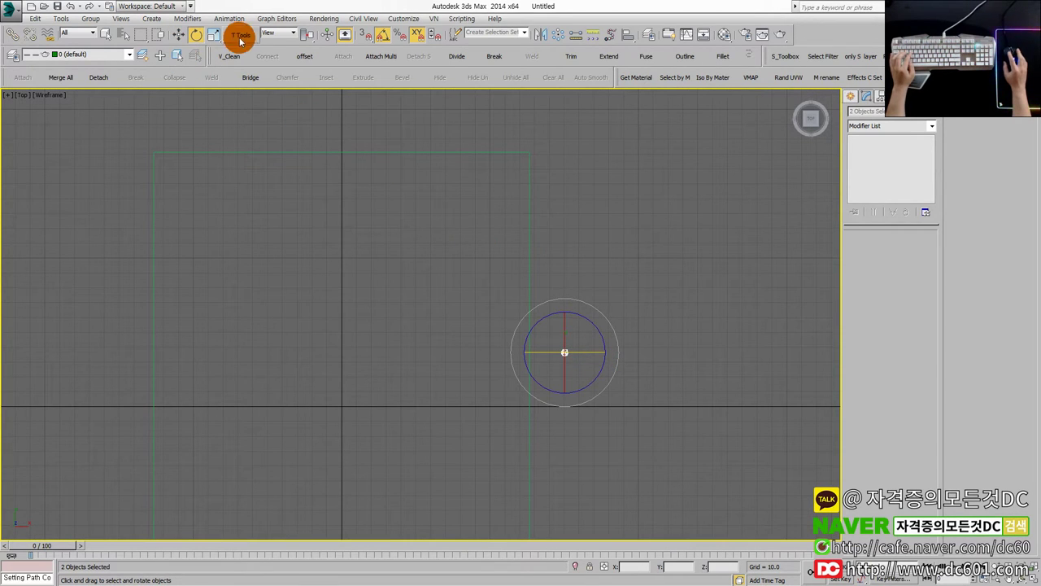
{"action": "left_click", "coordinate": [279, 32]}
{"action": "left_click", "coordinate": [273, 71]}
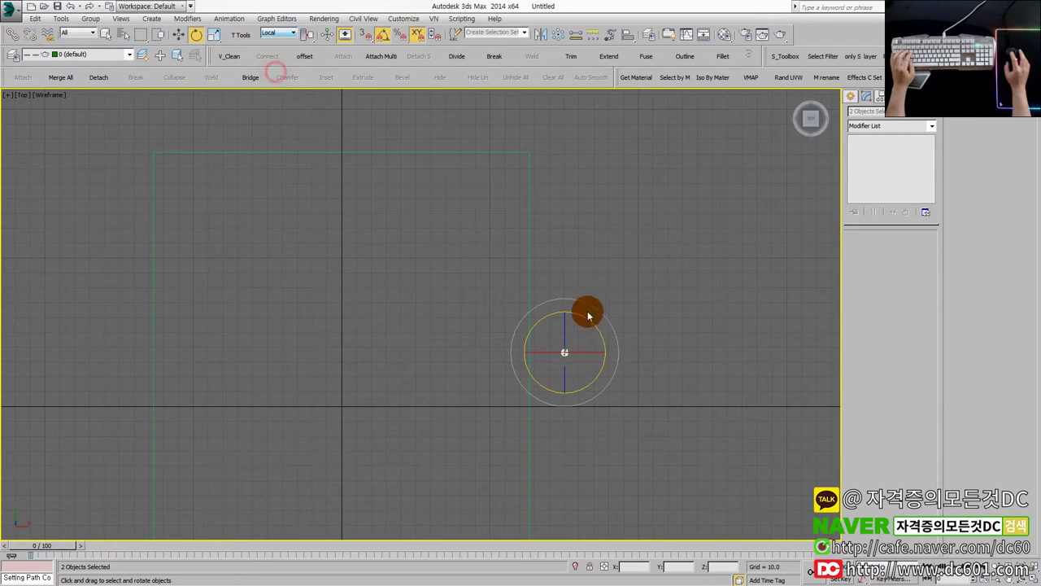
{"action": "mouse_move", "coordinate": [604, 368]}
{"action": "left_mouse_down"}
{"action": "mouse_move", "coordinate": [599, 387]}
{"action": "mouse_move", "coordinate": [608, 372]}
{"action": "mouse_move", "coordinate": [615, 380]}
{"action": "left_mouse_up"}
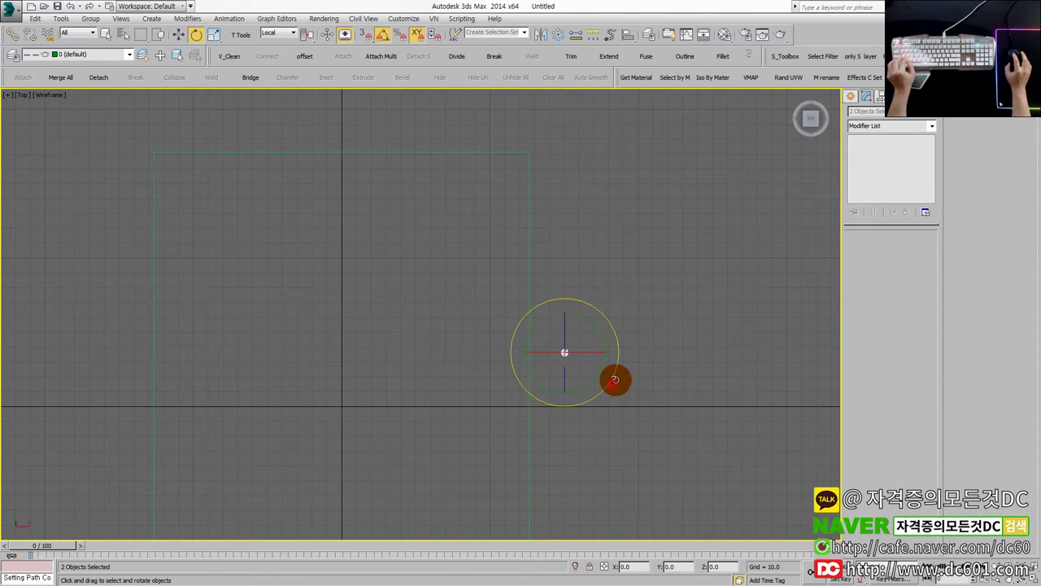
- Set Move to Local coordinates, then try a Z rotation and undo it
{"action": "key", "text": "w"}
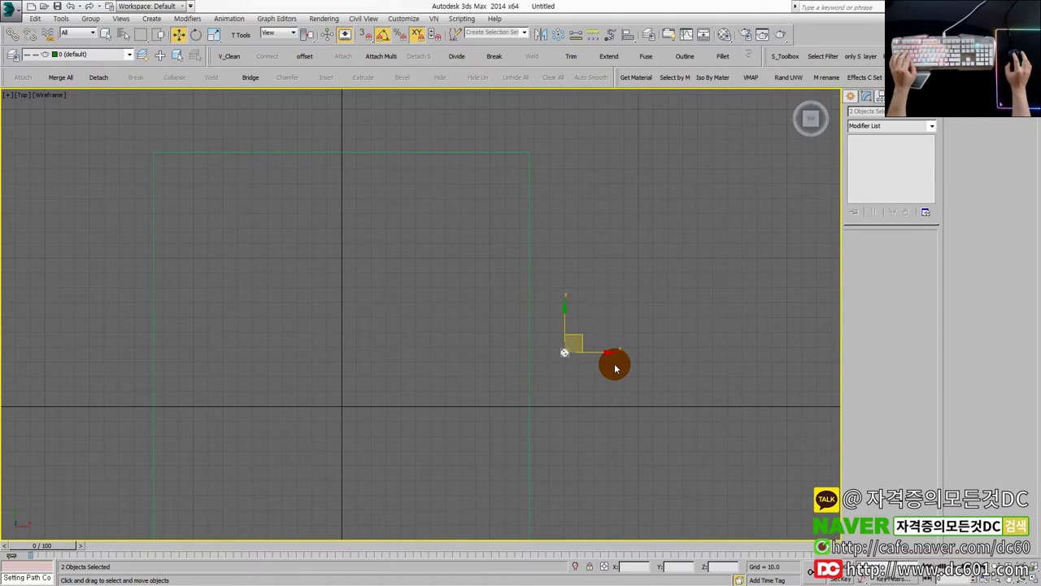
{"action": "left_click", "coordinate": [279, 33]}
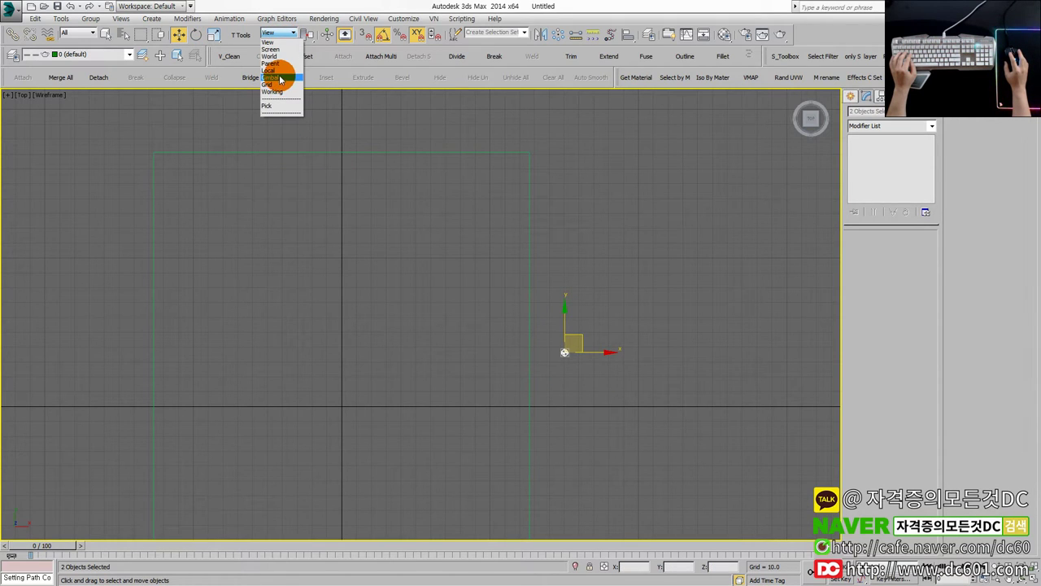
{"action": "left_click", "coordinate": [282, 71]}
{"action": "middle_click_drag", "start_coordinate": [583, 388], "coordinate": [621, 384]}
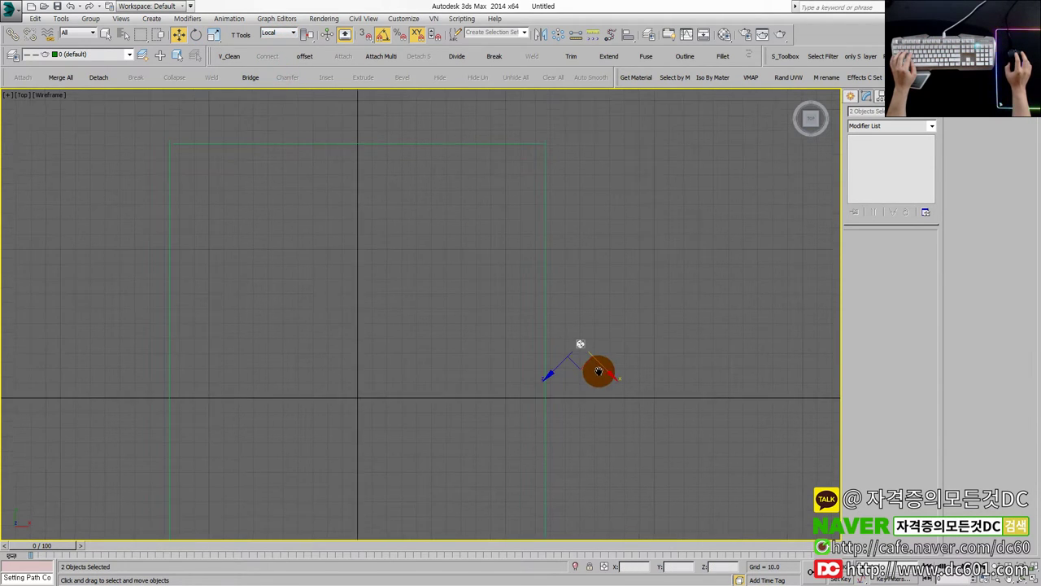
{"action": "key", "text": "e"}
{"action": "left_click_drag", "start_coordinate": [625, 376], "coordinate": [218, 270]}
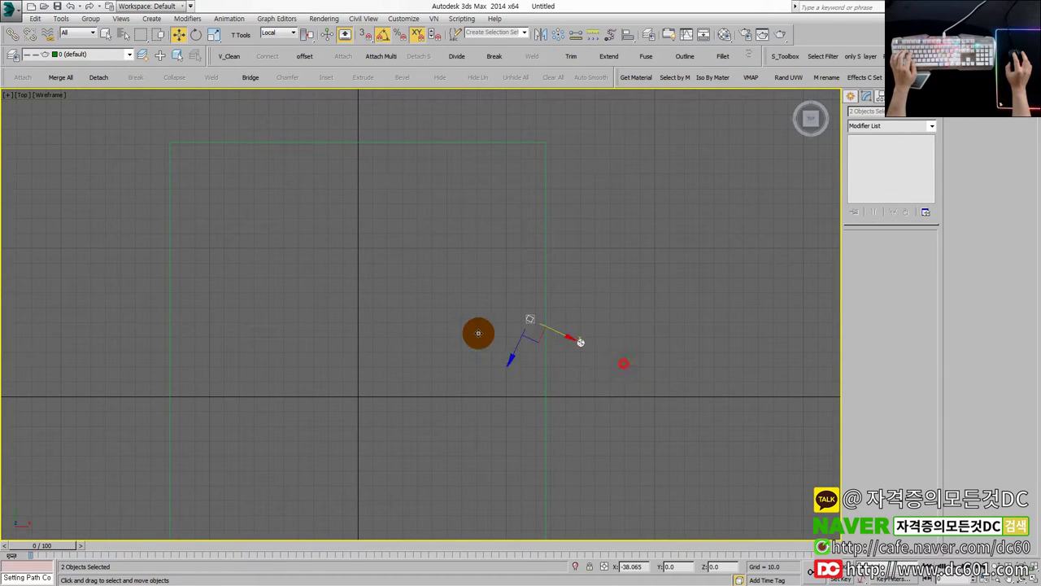
{"action": "key", "text": "ctrl+z"}
{"action": "key", "text": "e"}
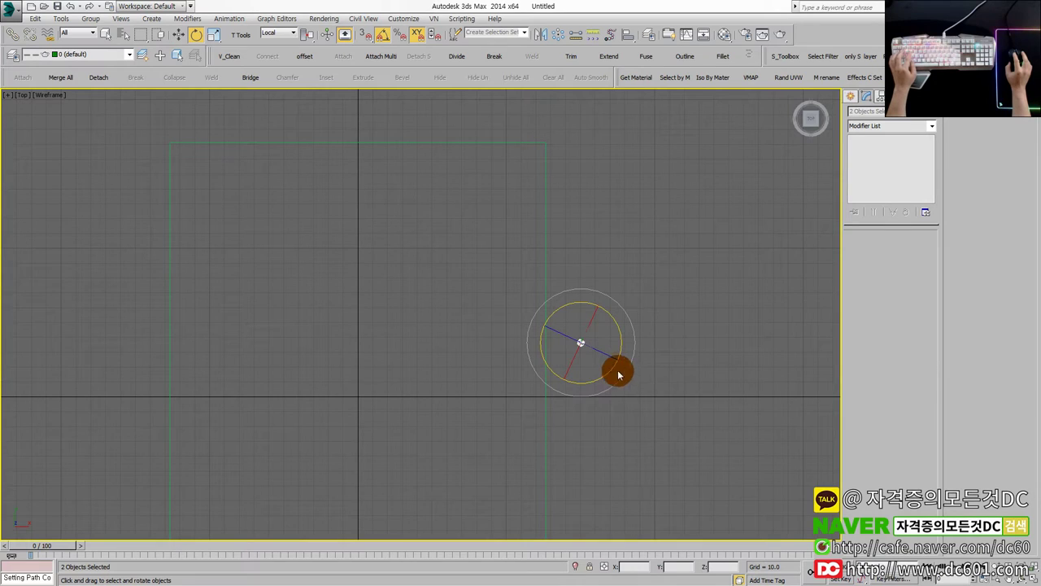
- Move the drill and thin box out to the green box's edge
{"action": "key", "text": "w"}
{"action": "left_click_drag", "start_coordinate": [614, 348], "coordinate": [216, 279]}
{"action": "key", "text": "ctrl+z"}
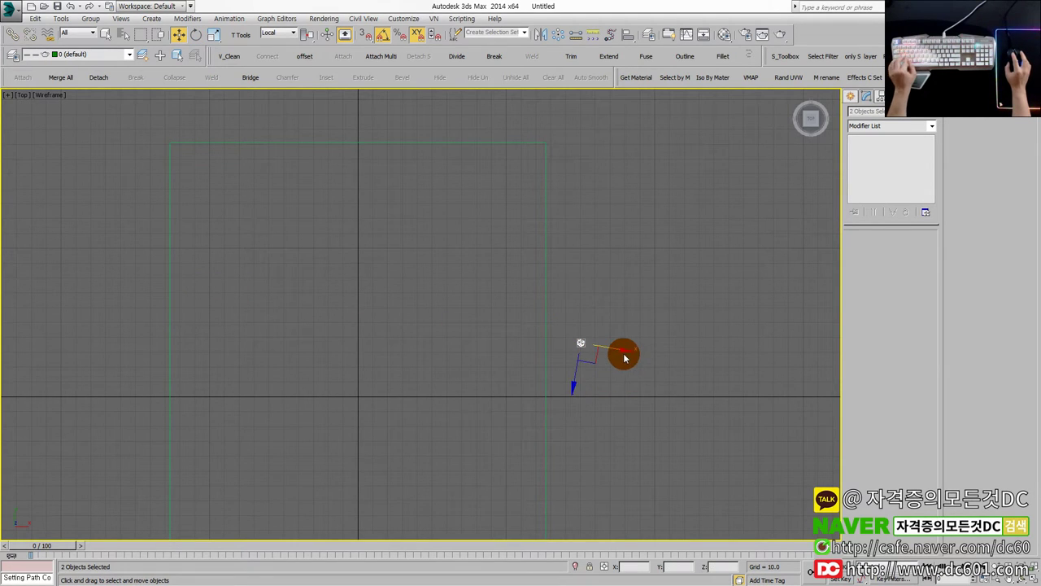
{"action": "key", "text": "e"}
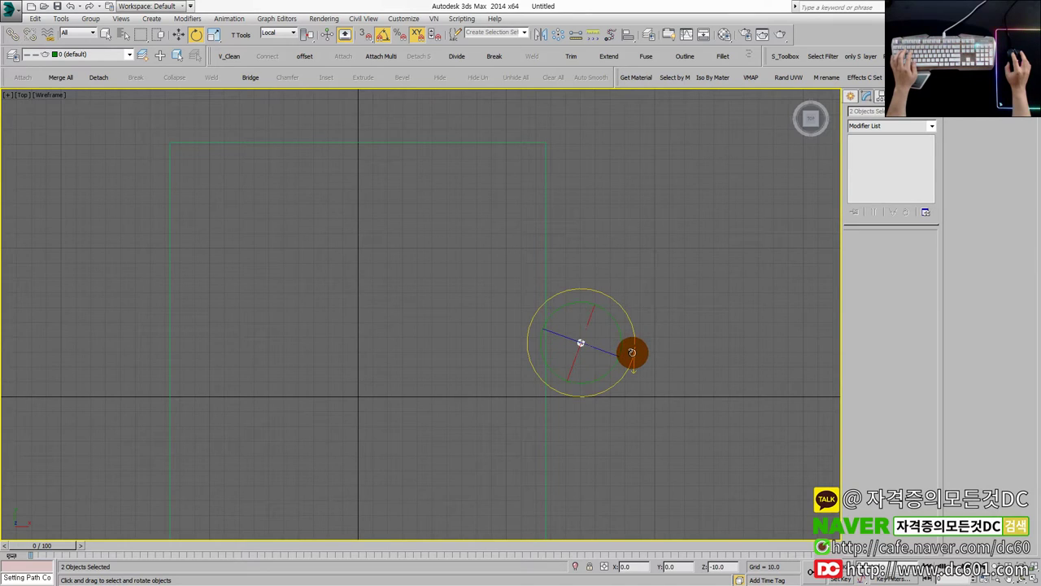
{"action": "key", "text": "w"}
{"action": "left_click_drag", "start_coordinate": [542, 344], "coordinate": [133, 267]}
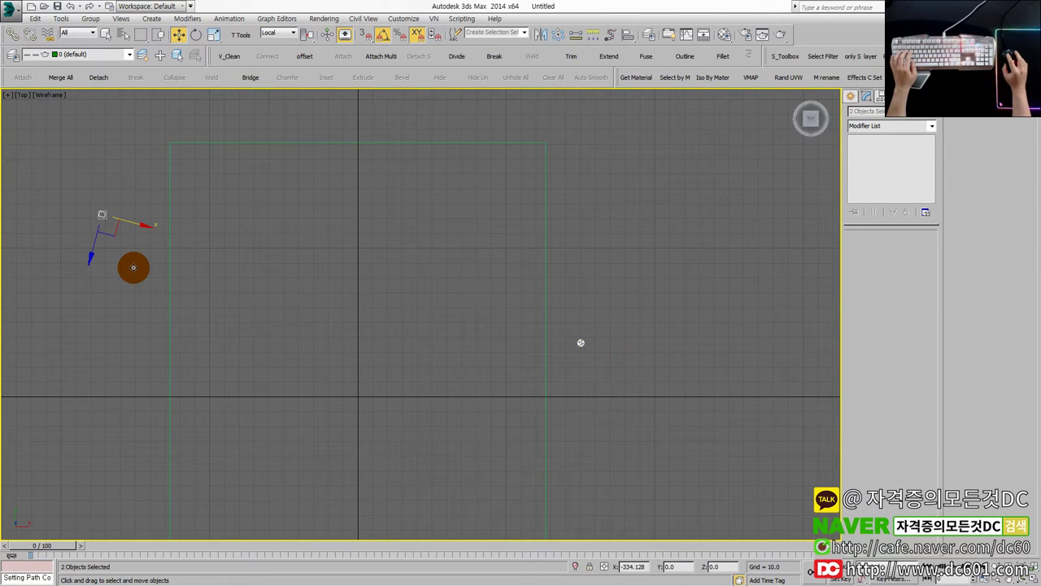
{"action": "key", "text": "alt+w"}
{"action": "left_click", "coordinate": [724, 429]}
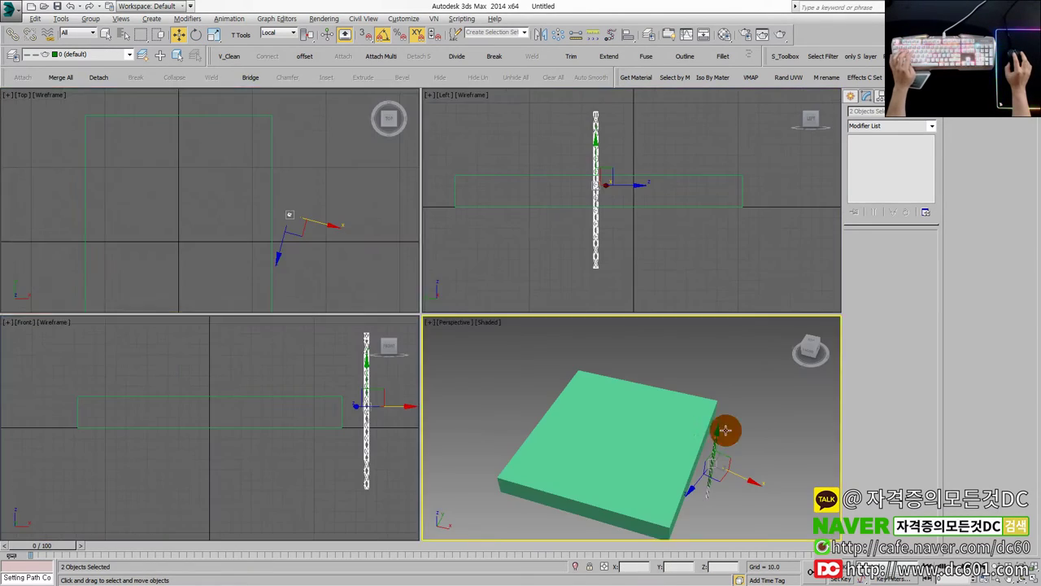
- Hide the twist drill in the maximized Perspective view
{"action": "key", "text": "alt+w"}
{"action": "left_click", "coordinate": [599, 272]}
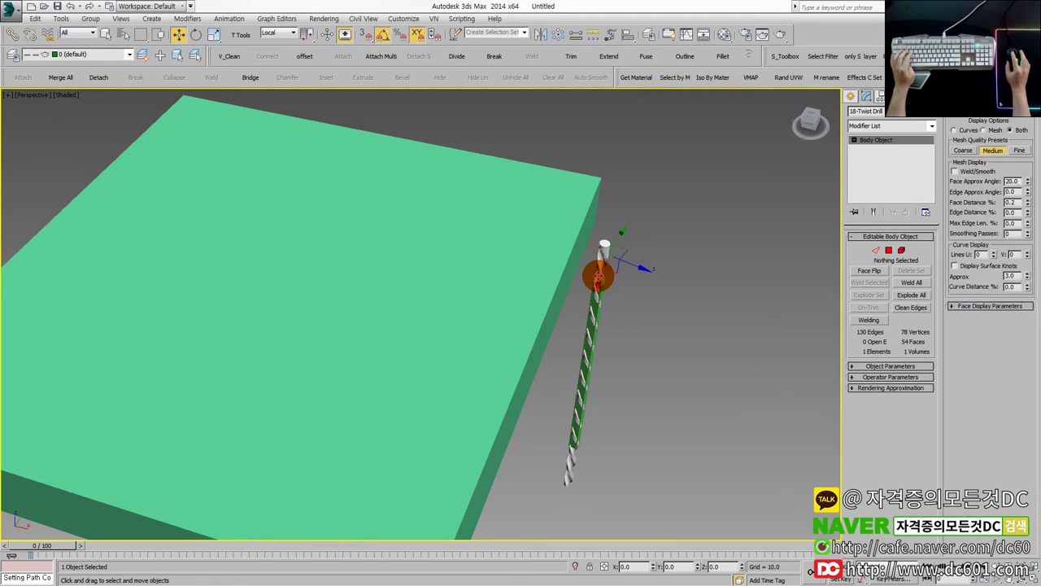
{"action": "right_click", "coordinate": [598, 272]}
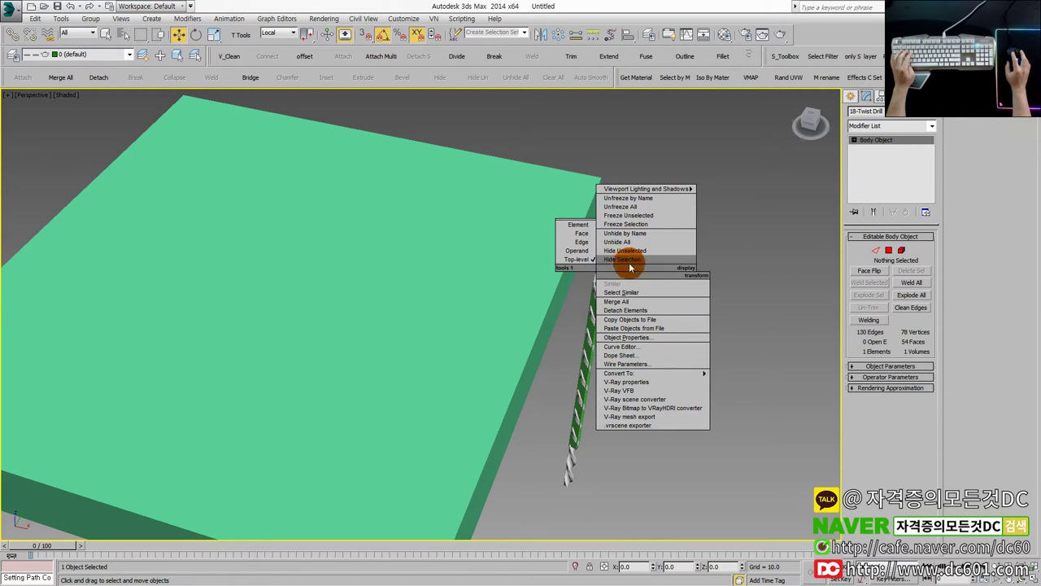
{"action": "left_click", "coordinate": [628, 259]}
- Make the green Box001 a ProBoolean compound and begin picking its operand
{"action": "left_click", "coordinate": [469, 332]}
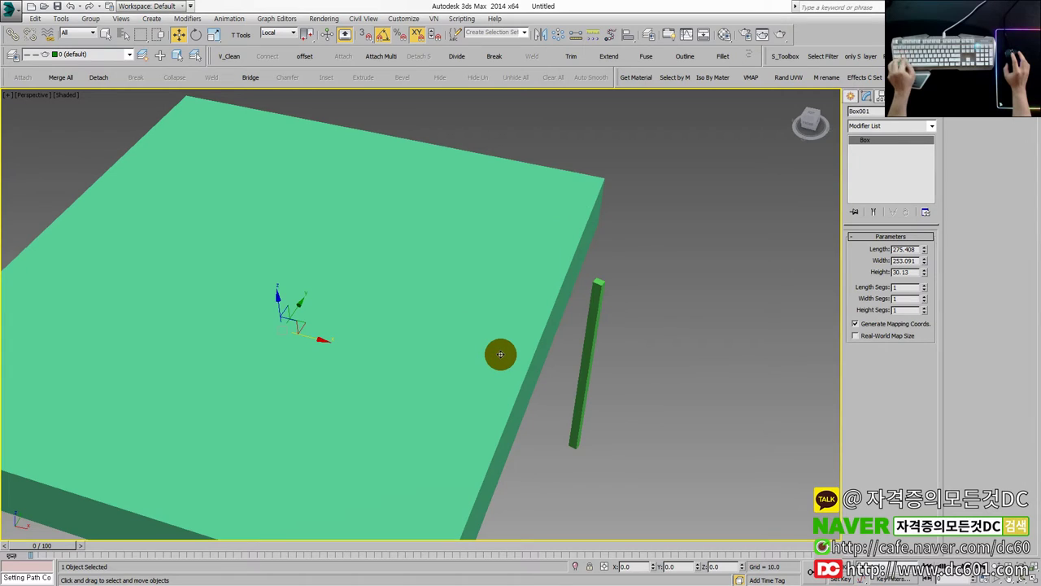
{"action": "left_click_drag", "start_coordinate": [501, 354], "coordinate": [498, 348]}
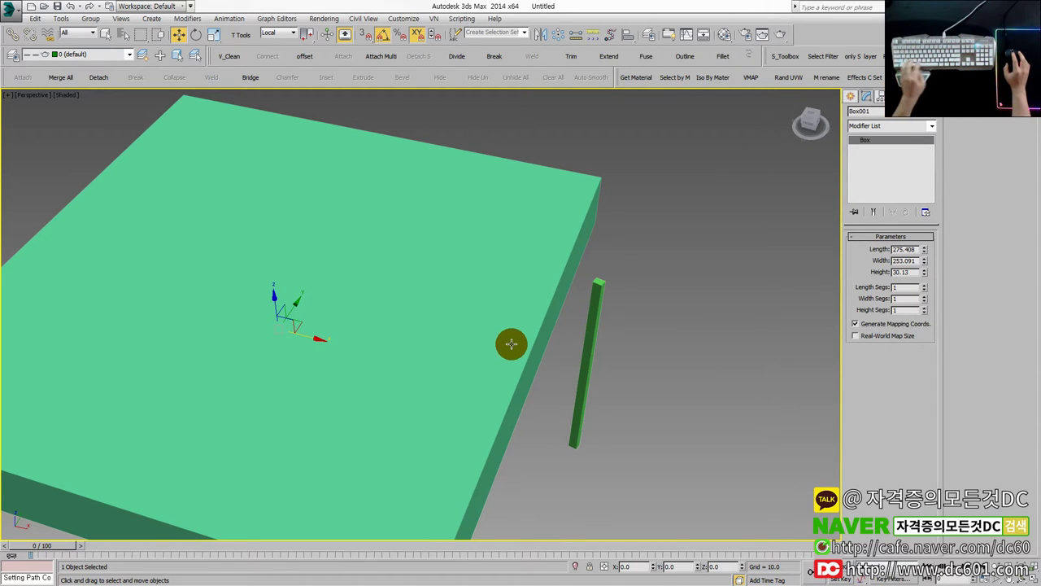
{"action": "key", "text": "b"}
{"action": "left_click", "coordinate": [882, 279]}
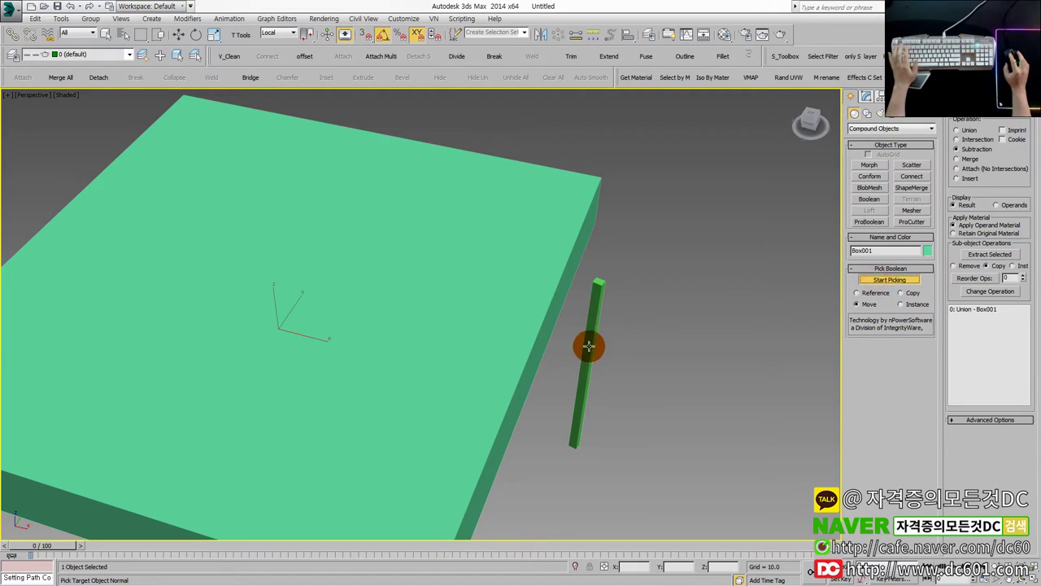
- Subtract the thin bar, display operands, and set the base box Length to 101.352
{"action": "left_click", "coordinate": [594, 321]}
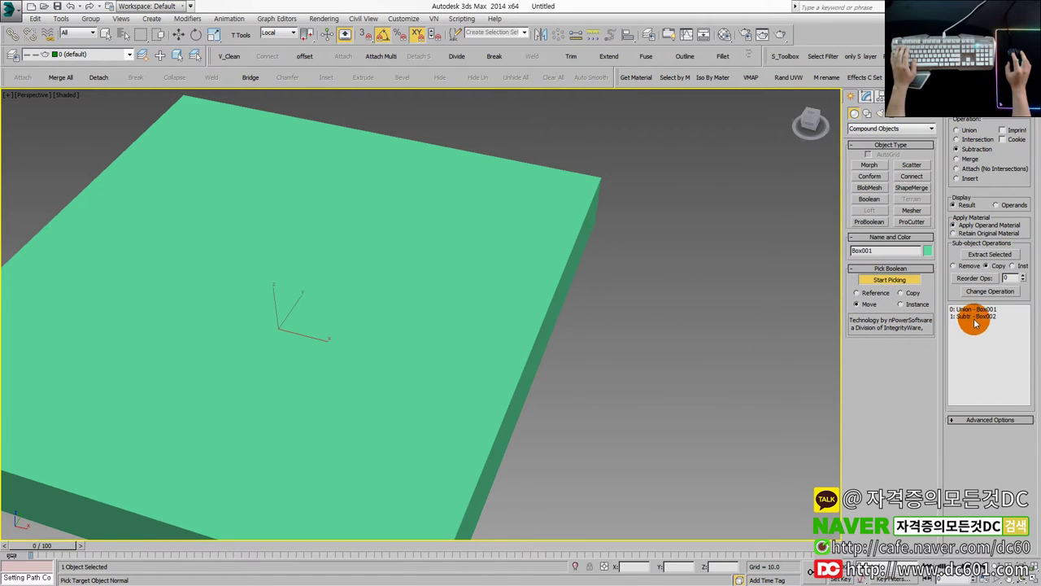
{"action": "left_click", "coordinate": [997, 205]}
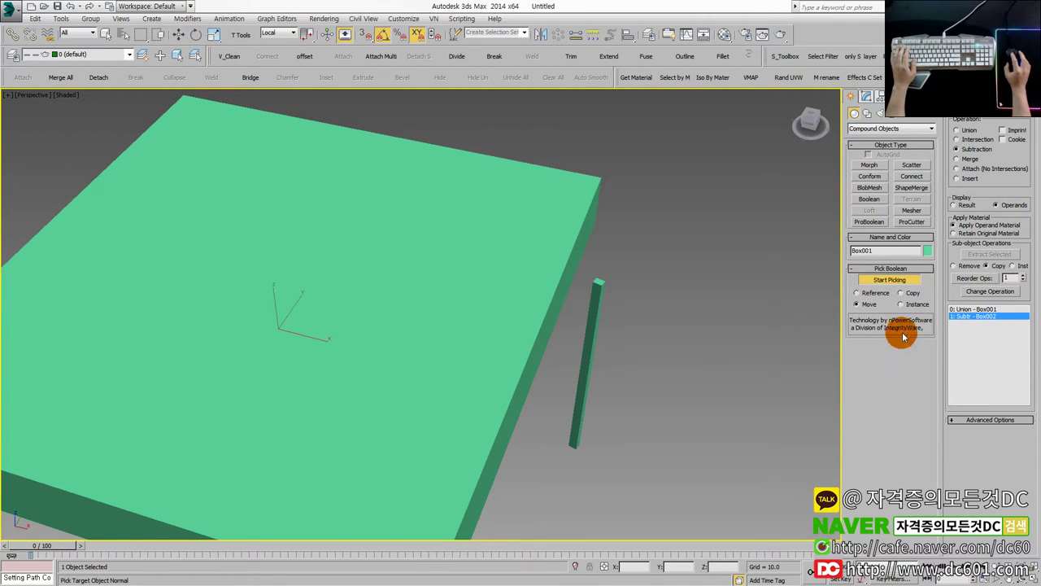
{"action": "left_click", "coordinate": [877, 106]}
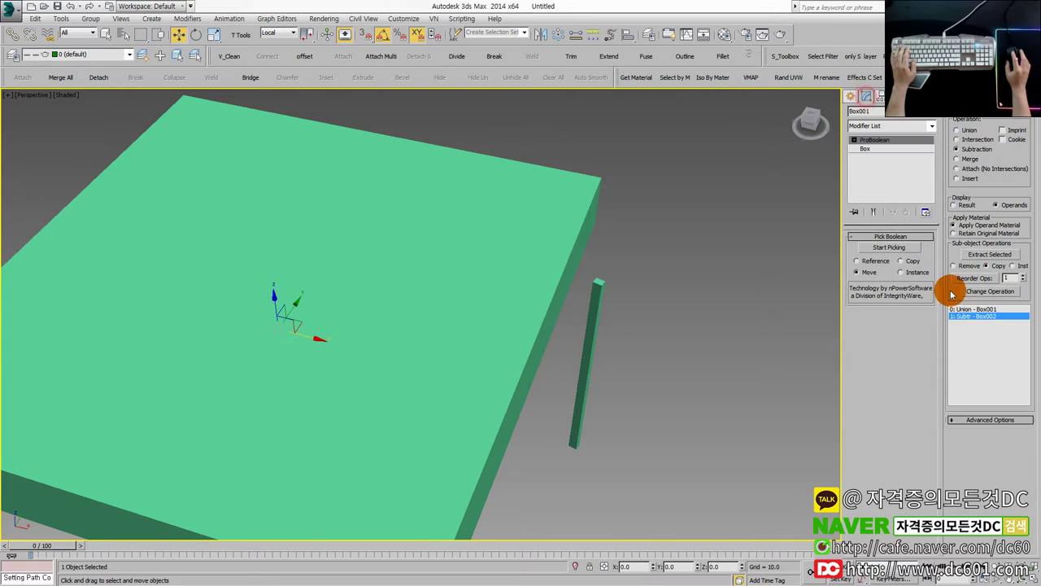
{"action": "left_click", "coordinate": [878, 148]}
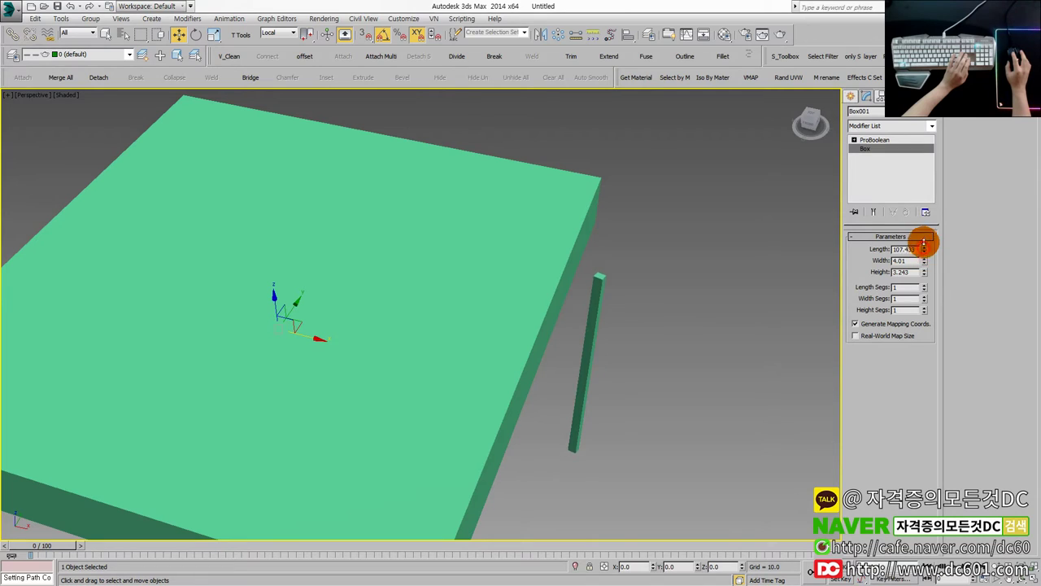
{"action": "left_click_drag", "start_coordinate": [924, 277], "coordinate": [927, 216]}
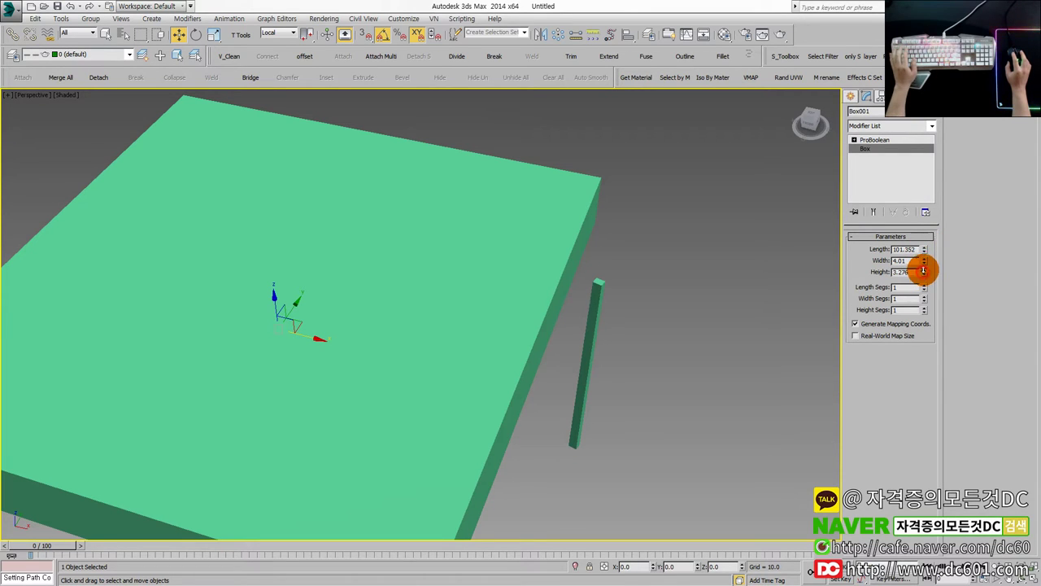
- Cancel the trial height and width changes on the cutter box
{"action": "right_click", "coordinate": [928, 216]}
{"action": "left_click_drag", "start_coordinate": [924, 260], "coordinate": [936, 129]}
{"action": "right_click", "coordinate": [910, 155]}
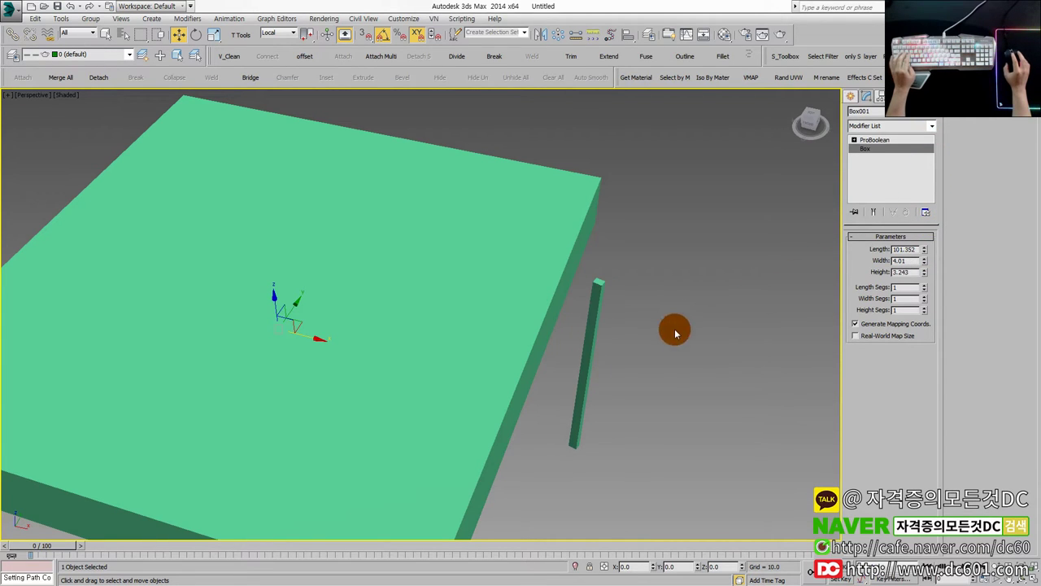
{"action": "scroll", "coordinate": [720, 356], "scroll_direction": "down", "scroll_amount": 3}
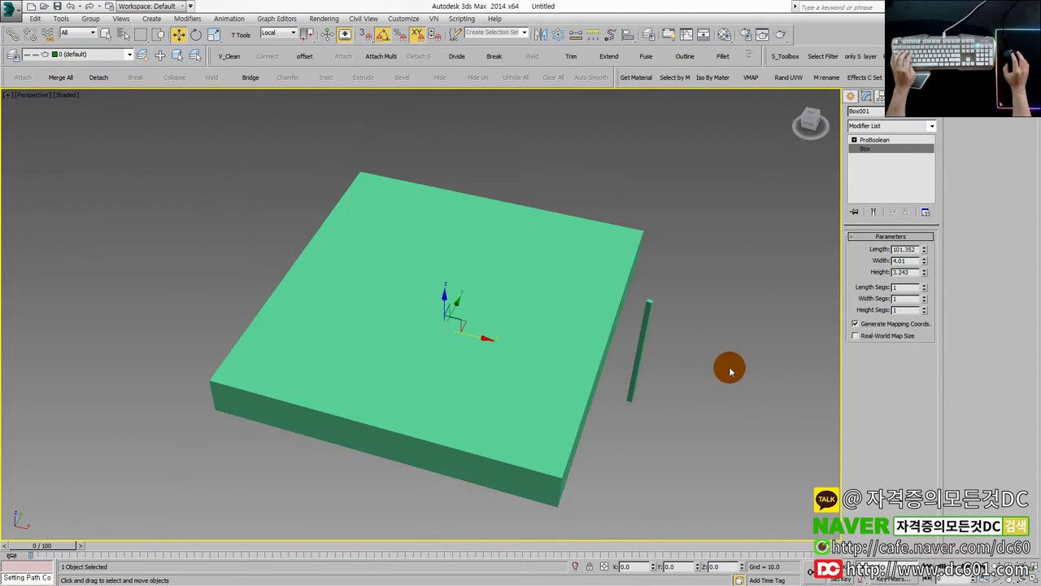
- Turn on Auto Key, go to frame 100, and key the cutter Width at 591.884
{"action": "key", "text": "n"}
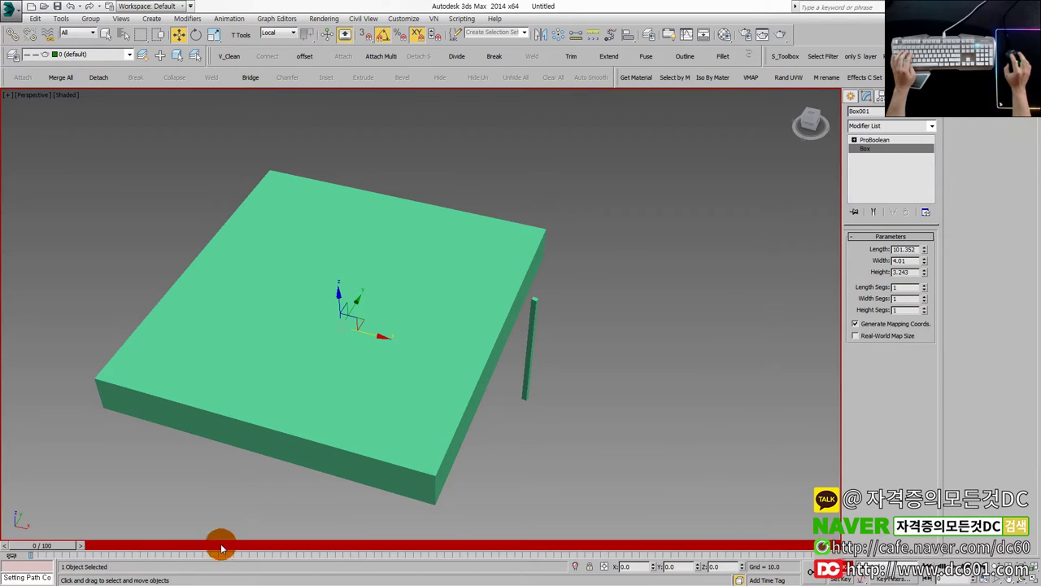
{"action": "left_click_drag", "start_coordinate": [48, 549], "coordinate": [838, 544]}
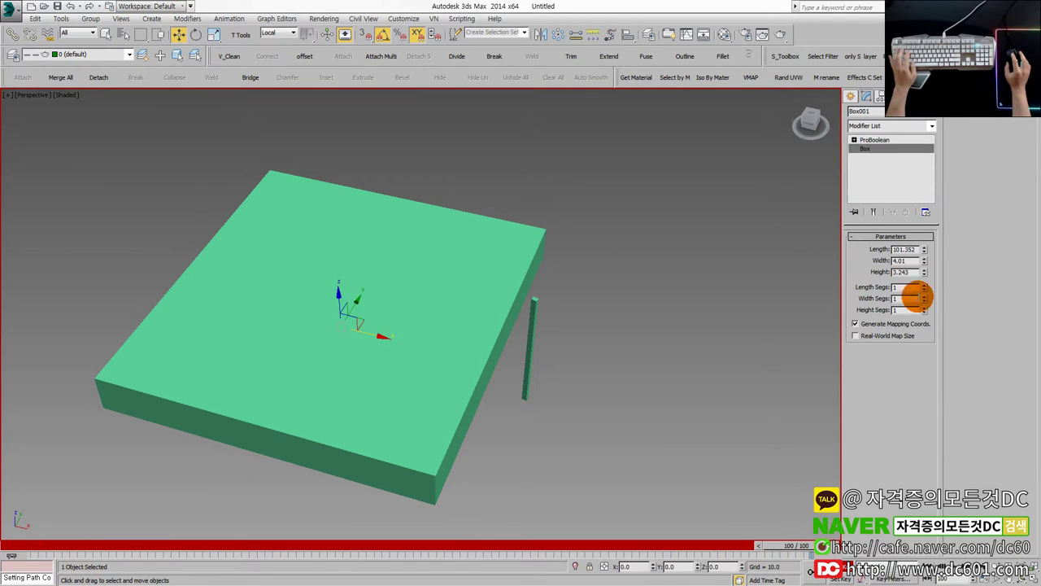
{"action": "left_click_drag", "start_coordinate": [925, 260], "coordinate": [935, 130]}
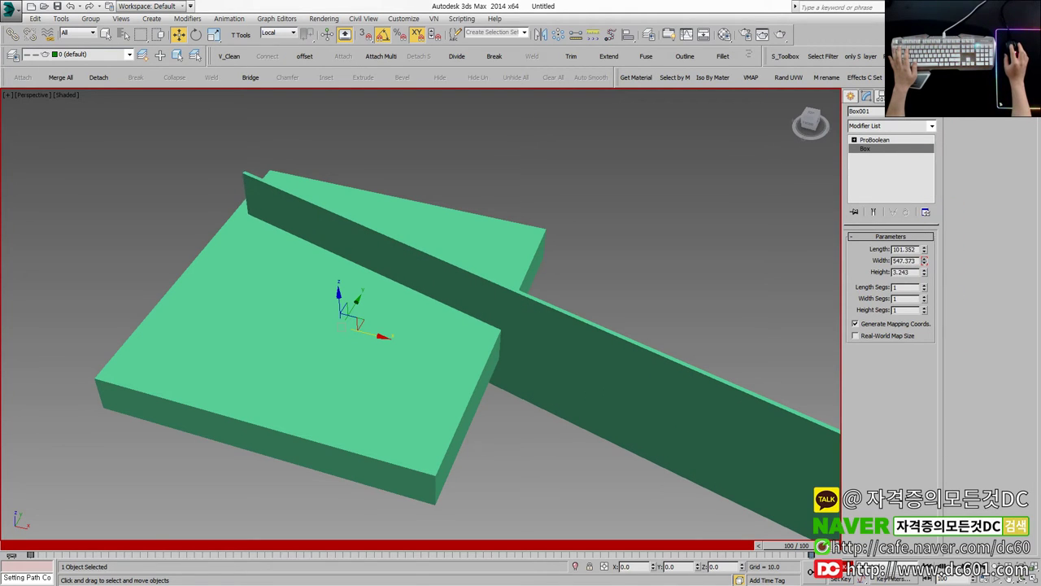
{"action": "left_click_drag", "start_coordinate": [658, 268], "coordinate": [636, 298]}
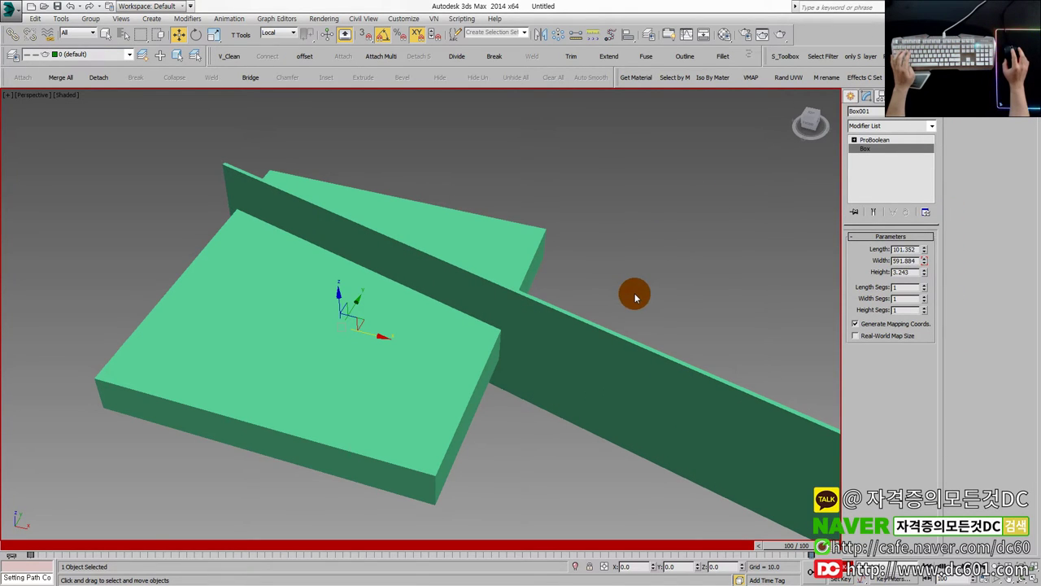
{"action": "key", "text": "alt+w"}
{"action": "key", "text": "alt+w"}
{"action": "left_click", "coordinate": [555, 399]}
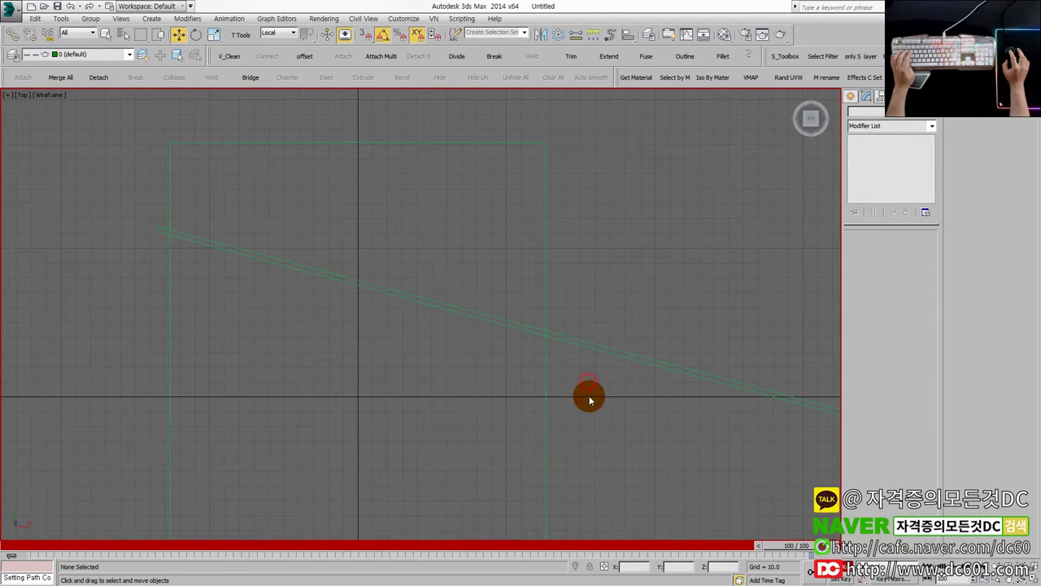
- Unhide all objects and select the drill at the end of the wall
{"action": "left_click", "coordinate": [574, 345]}
{"action": "right_click", "coordinate": [604, 274]}
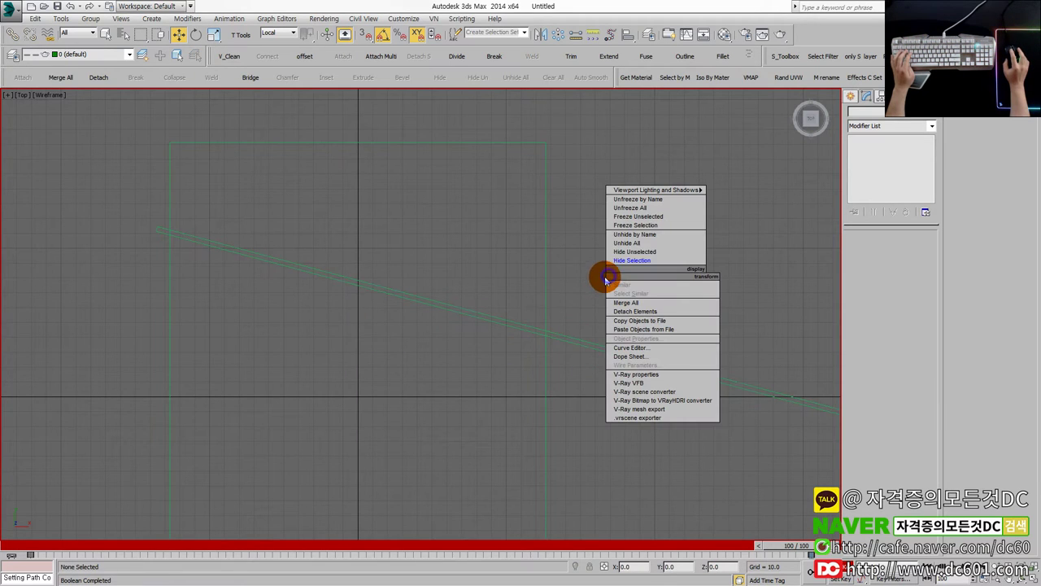
{"action": "left_click", "coordinate": [630, 242]}
{"action": "mouse_move", "coordinate": [570, 316]}
{"action": "left_mouse_down"}
{"action": "mouse_move", "coordinate": [602, 350]}
{"action": "mouse_move", "coordinate": [178, 272]}
{"action": "left_mouse_up"}
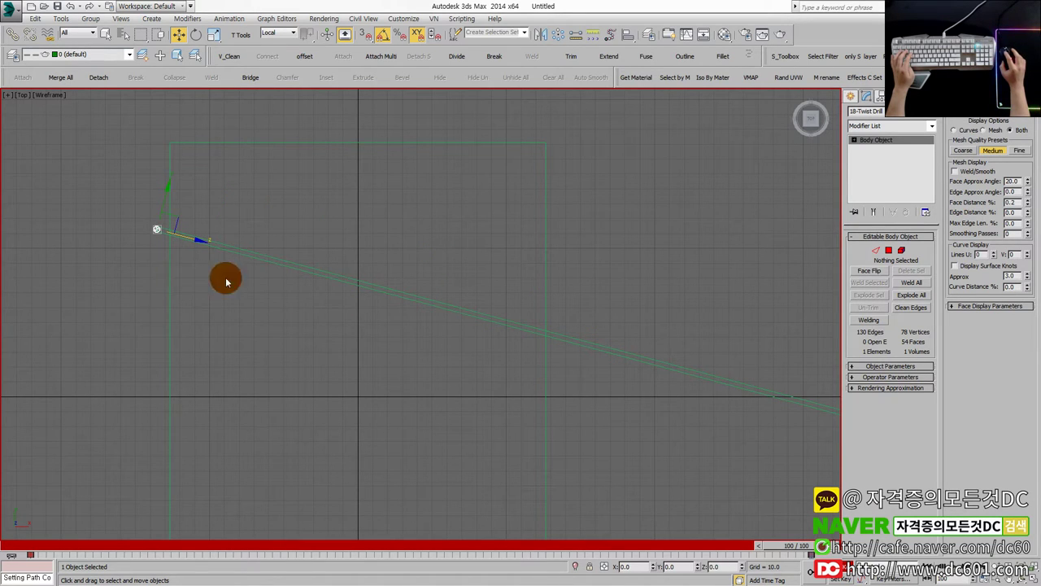
- Maximize the Perspective view and select the boolean Box001
{"action": "left_click", "coordinate": [767, 464]}
{"action": "key", "text": "alt+w"}
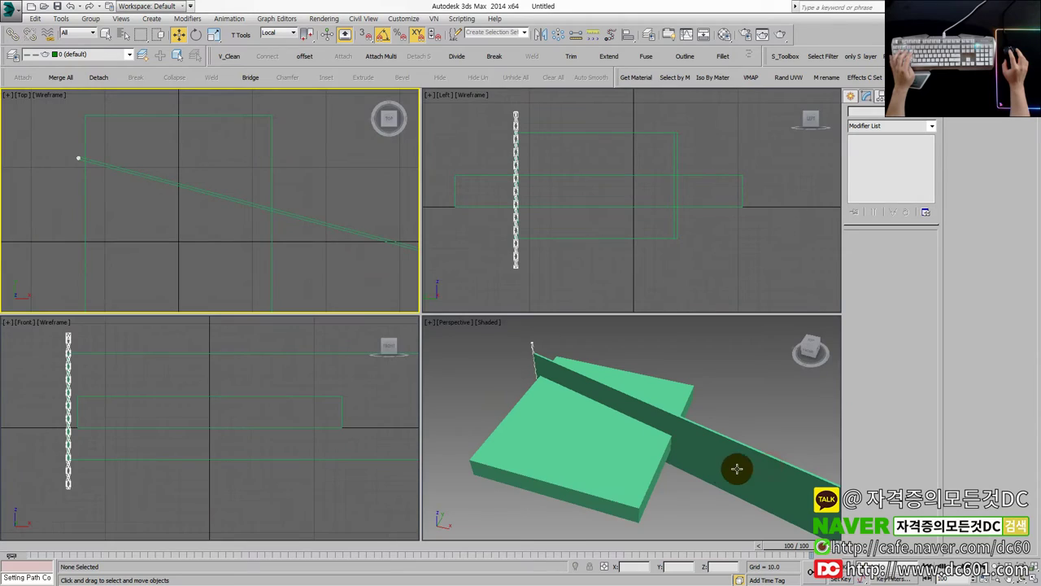
{"action": "left_click", "coordinate": [623, 516]}
{"action": "key", "text": "alt+w"}
{"action": "left_click", "coordinate": [463, 416]}
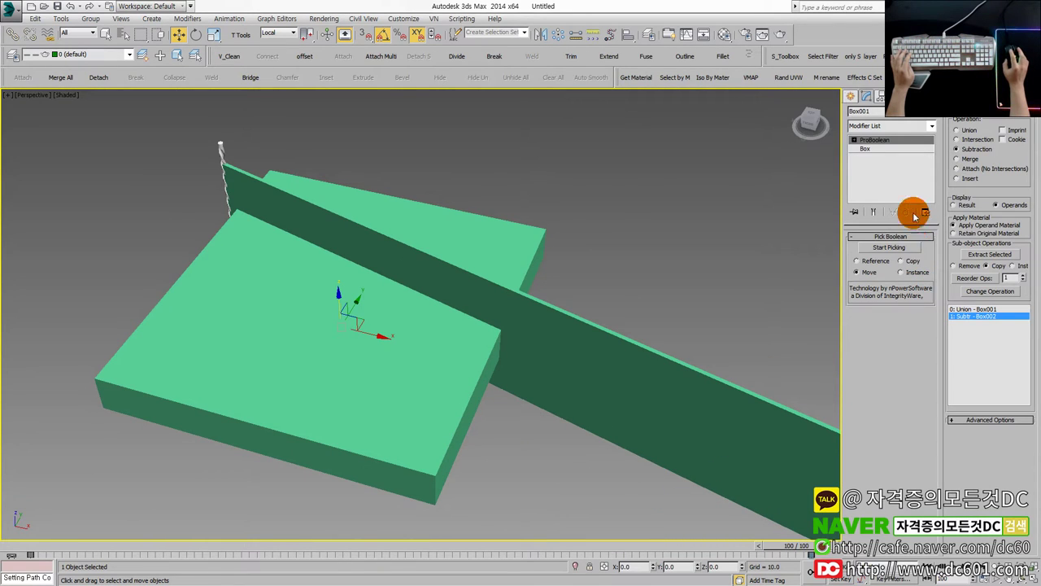
- Show the boolean result and play through to frame 100 to reveal the full groove
{"action": "left_click", "coordinate": [966, 206]}
{"action": "left_click_drag", "start_coordinate": [786, 547], "coordinate": [106, 509]}
{"action": "mouse_move", "coordinate": [282, 471]}
{"action": "middle_mouse_down", "text": "alt"}
{"action": "mouse_move", "coordinate": [369, 442]}
{"action": "mouse_move", "coordinate": [359, 443]}
{"action": "middle_mouse_up", "text": "alt"}
{"action": "middle_click_drag", "start_coordinate": [330, 498], "coordinate": [504, 511], "text": "alt"}
{"action": "left_click", "coordinate": [956, 563]}
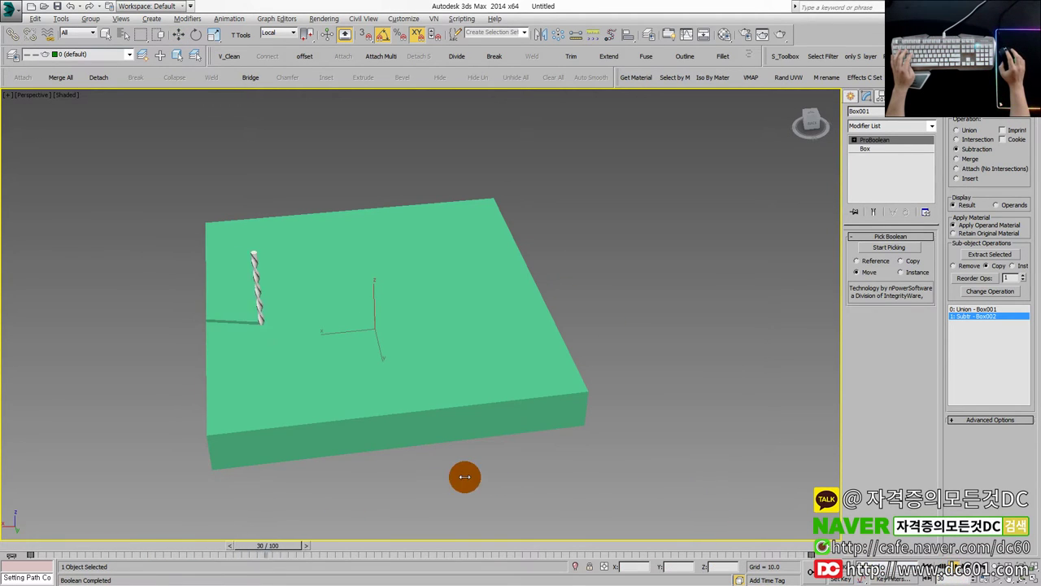
{"action": "mouse_move", "coordinate": [462, 477]}
{"action": "middle_mouse_down", "text": "alt"}
{"action": "mouse_move", "coordinate": [483, 495]}
{"action": "mouse_move", "coordinate": [618, 496]}
{"action": "mouse_move", "coordinate": [597, 491]}
{"action": "mouse_move", "coordinate": [607, 477]}
{"action": "mouse_move", "coordinate": [685, 502]}
{"action": "middle_mouse_up", "text": "alt"}
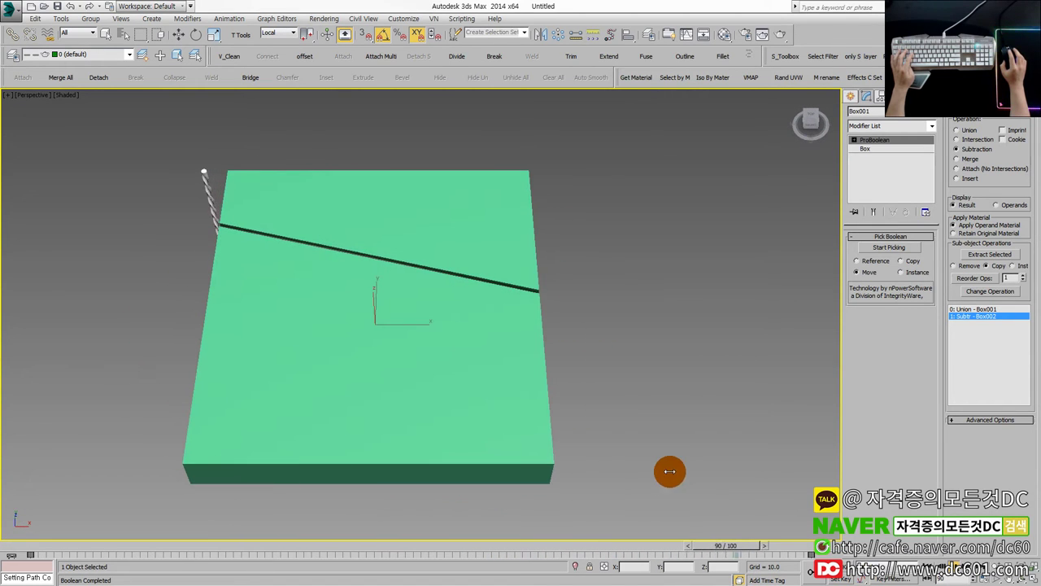
{"action": "middle_click_drag", "start_coordinate": [802, 503], "coordinate": [670, 466], "text": "alt"}
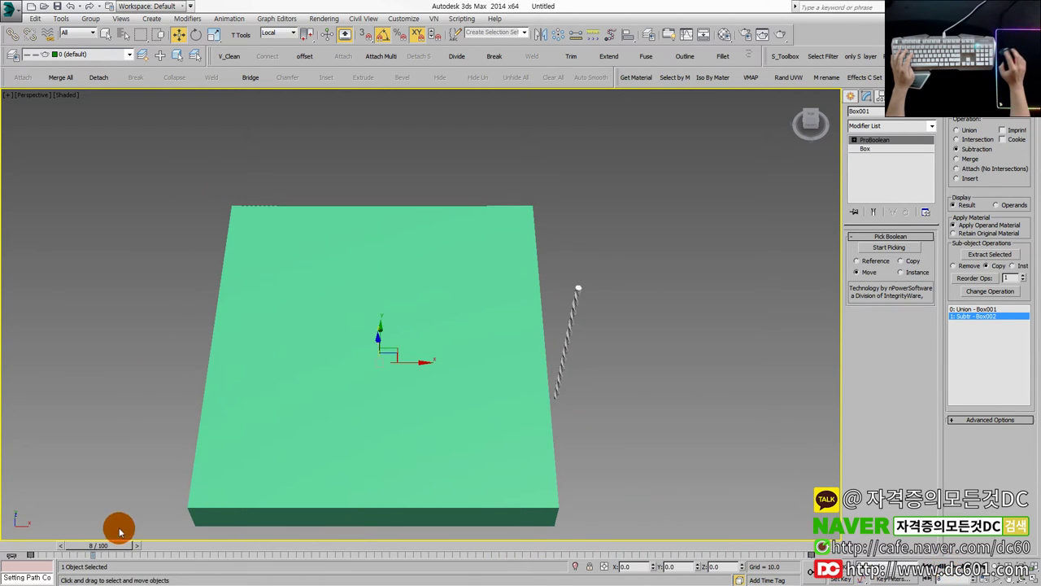
{"action": "left_click_drag", "start_coordinate": [119, 543], "coordinate": [873, 547]}
- Select the twist drill and switch to Rotate
{"action": "key", "text": "w"}
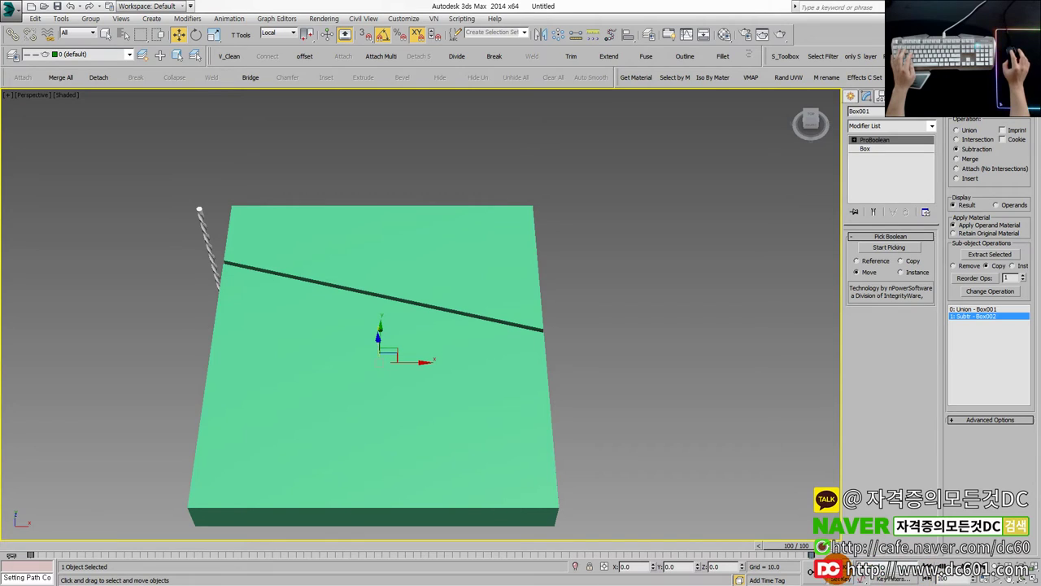
{"action": "scroll", "coordinate": [225, 288], "scroll_direction": "up", "scroll_amount": 3}
{"action": "left_click", "coordinate": [237, 279]}
{"action": "key", "text": "e"}
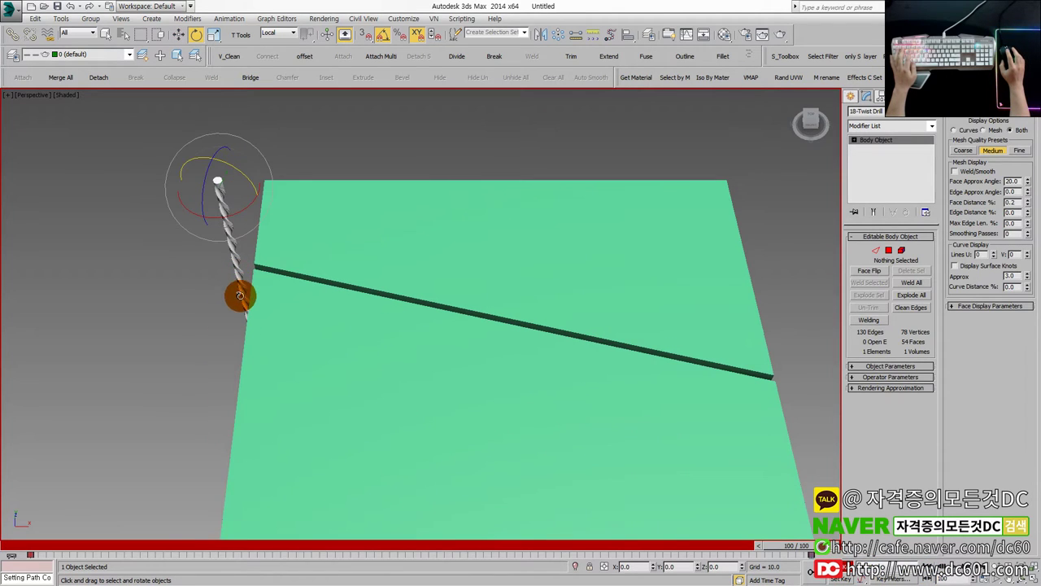
{"action": "middle_click_drag", "start_coordinate": [209, 295], "coordinate": [318, 272]}
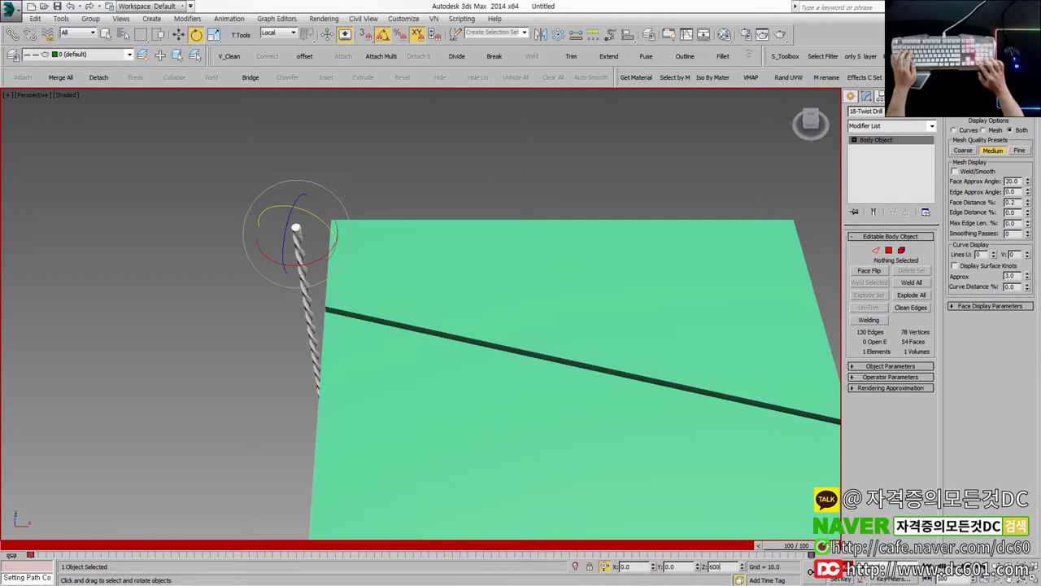
{"action": "left_click_drag", "start_coordinate": [295, 228], "coordinate": [341, 244]}
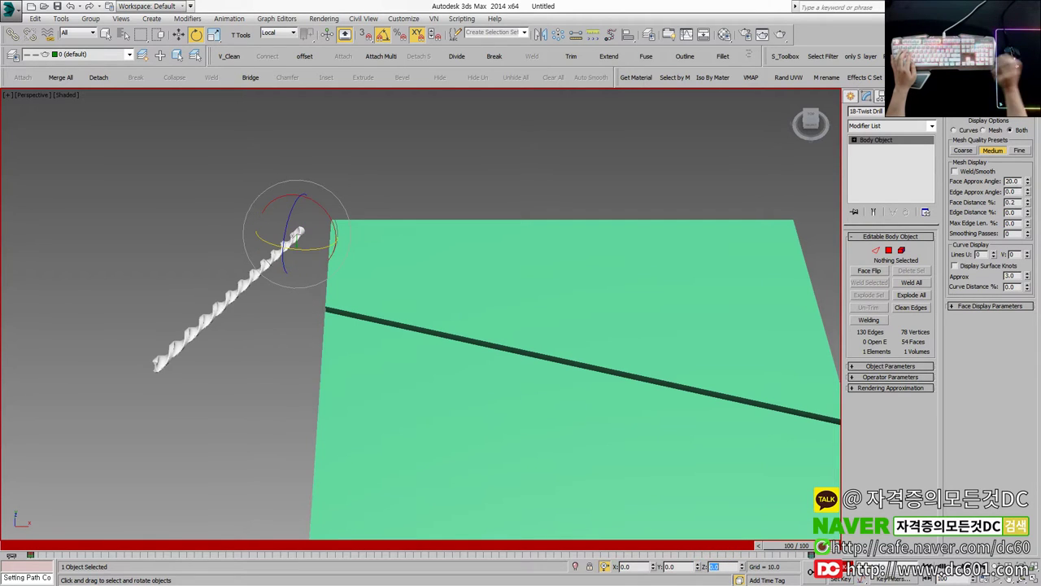
{"action": "left_click", "coordinate": [650, 414]}
{"action": "key", "text": "ctrl+z"}
{"action": "key", "text": "ctrl+z"}
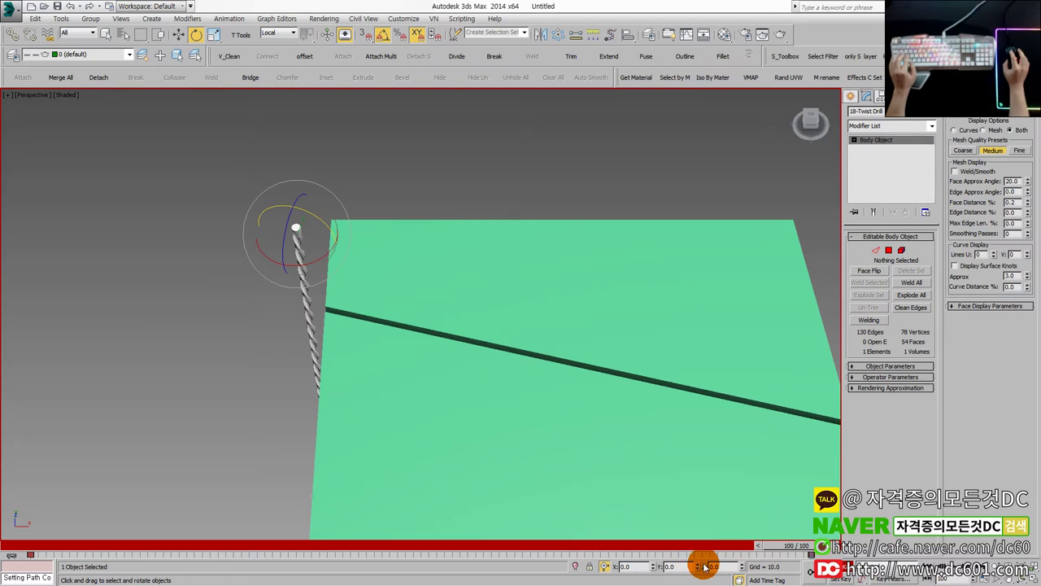
{"action": "key", "text": "ctrl+y"}
{"action": "key", "text": "ctrl+z"}
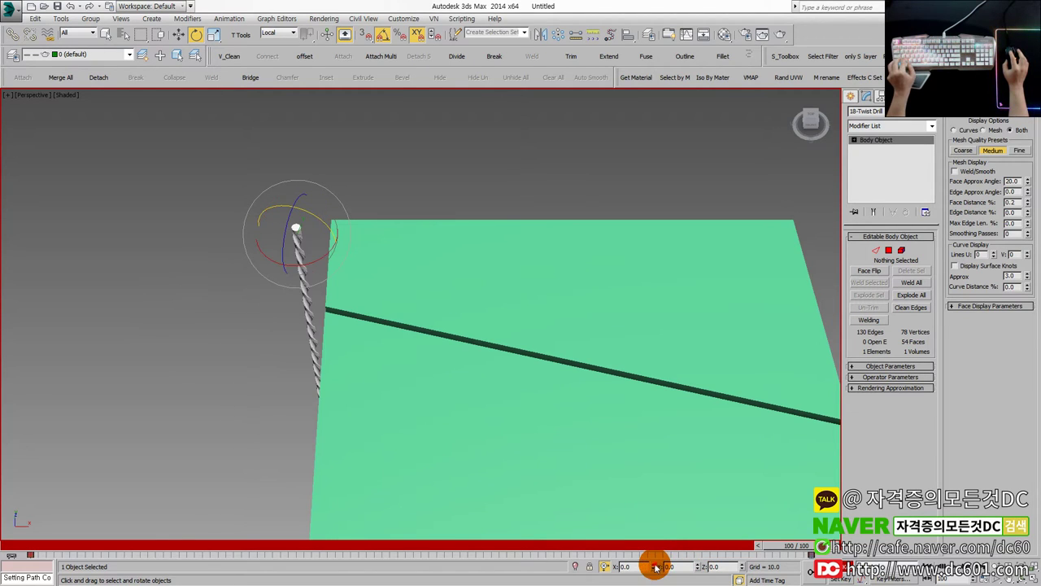
{"action": "double_click", "coordinate": [630, 566]}
{"action": "type", "text": "6"}
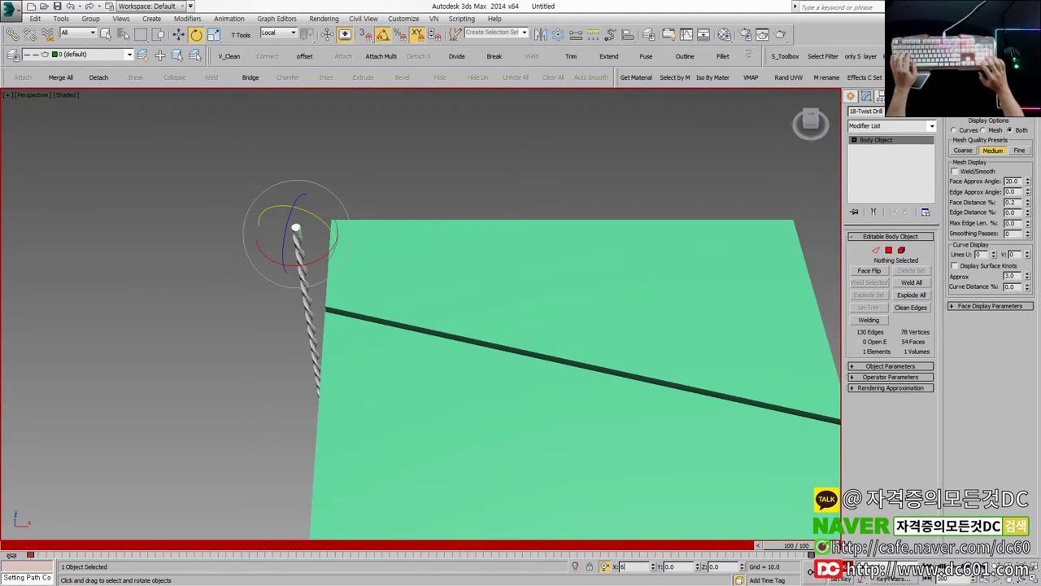
{"action": "key", "text": "Return"}
{"action": "middle_click_drag", "start_coordinate": [338, 309], "coordinate": [469, 353], "text": "alt"}
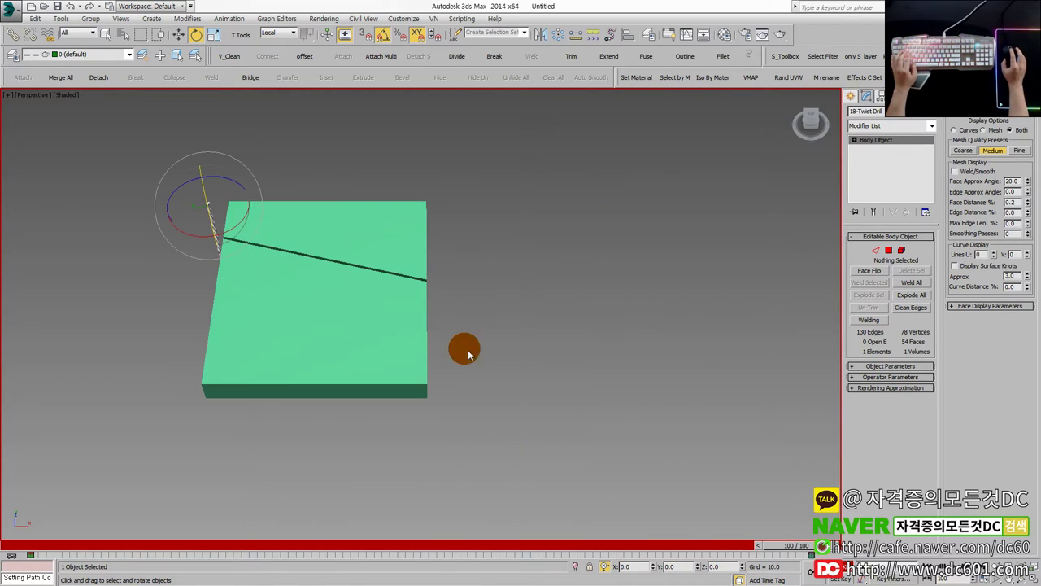
{"action": "left_click", "coordinate": [679, 418]}
{"action": "scroll", "coordinate": [544, 398], "scroll_direction": "up", "scroll_amount": 3}
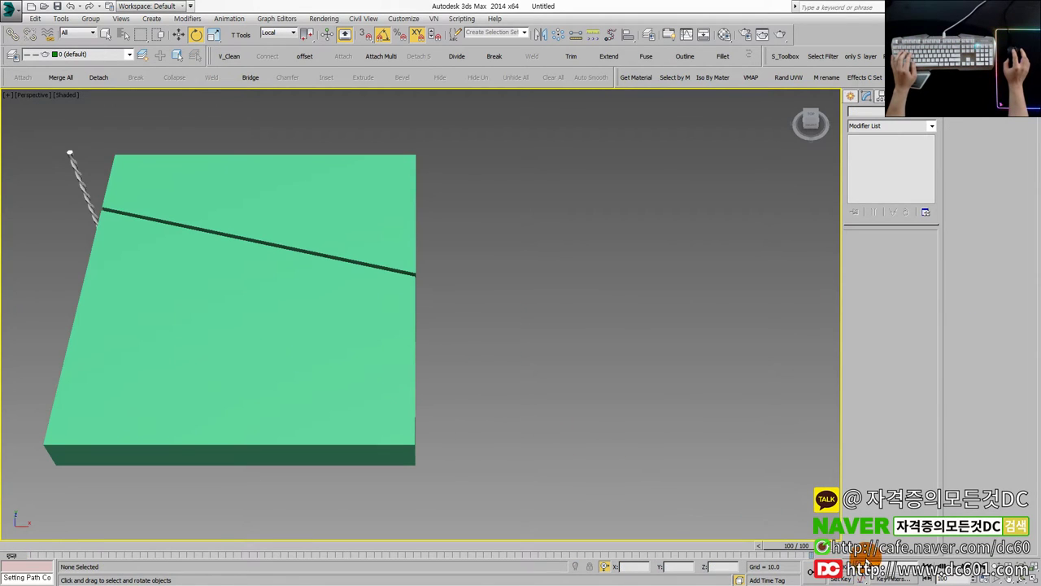
- Orbit to look down on the slab and drill, then replay the animation
{"action": "middle_click_drag", "start_coordinate": [940, 569], "coordinate": [562, 451], "text": "alt"}
{"action": "scroll", "coordinate": [439, 372], "scroll_direction": "up", "scroll_amount": 3}
{"action": "middle_click_drag", "start_coordinate": [439, 372], "coordinate": [791, 521], "text": "alt"}
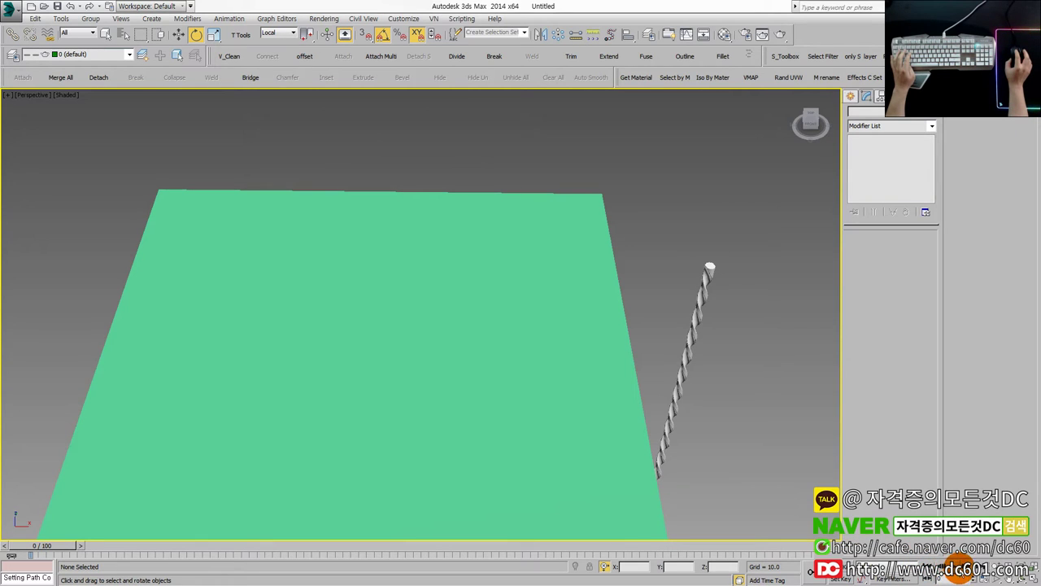
{"action": "left_click", "coordinate": [945, 567]}
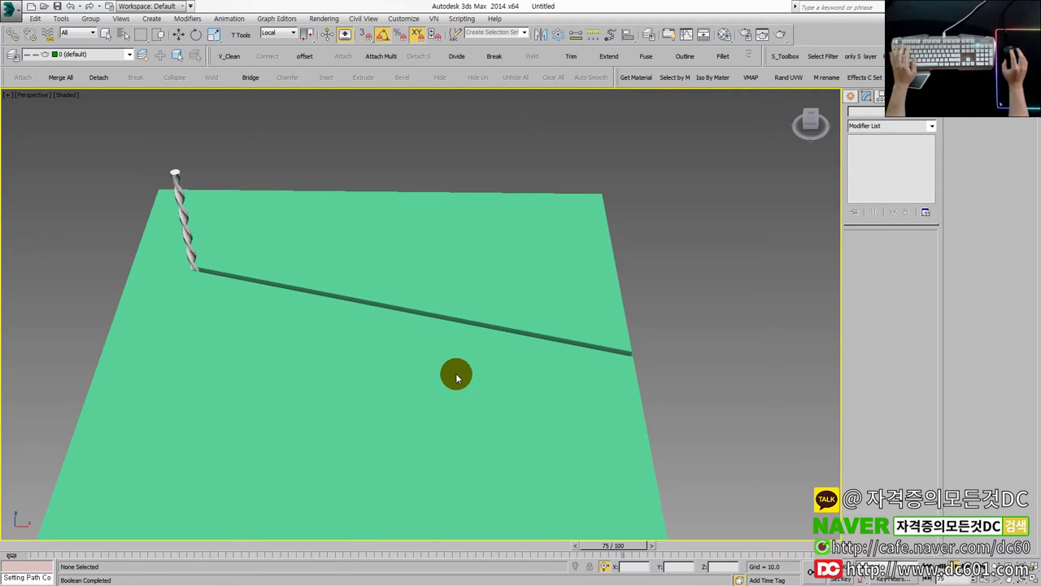
- Tilt the view around the slab and return to the four-viewport layout
{"action": "key", "text": "e"}
{"action": "mouse_move", "coordinate": [697, 442]}
{"action": "middle_mouse_down", "text": "alt"}
{"action": "mouse_move", "coordinate": [779, 556]}
{"action": "mouse_move", "coordinate": [484, 322]}
{"action": "middle_mouse_up", "text": "alt"}
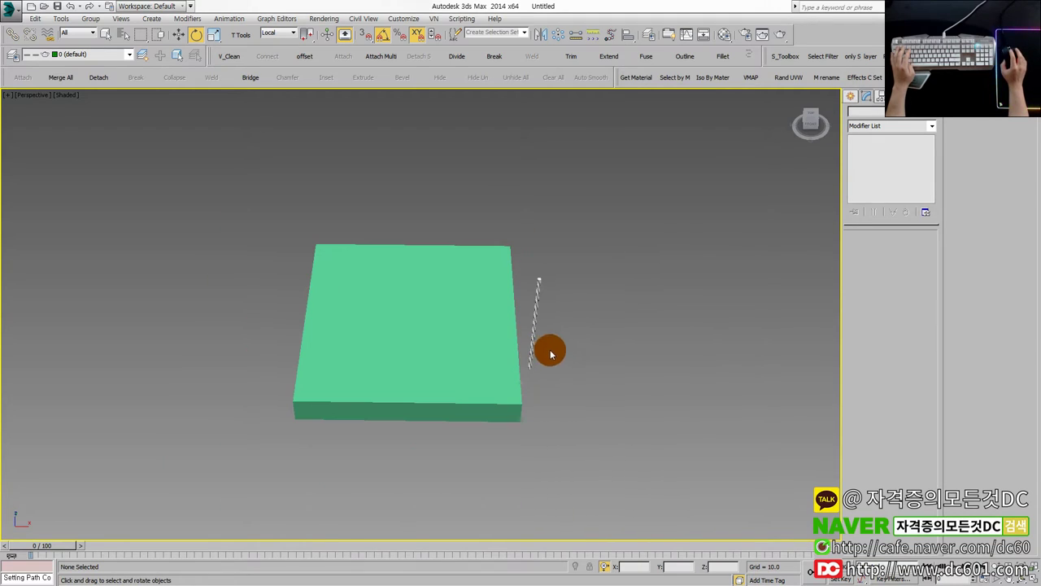
{"action": "mouse_move", "coordinate": [663, 275]}
{"action": "middle_mouse_down", "text": "alt"}
{"action": "mouse_move", "coordinate": [541, 323]}
{"action": "mouse_move", "coordinate": [482, 323]}
{"action": "middle_mouse_up", "text": "alt"}
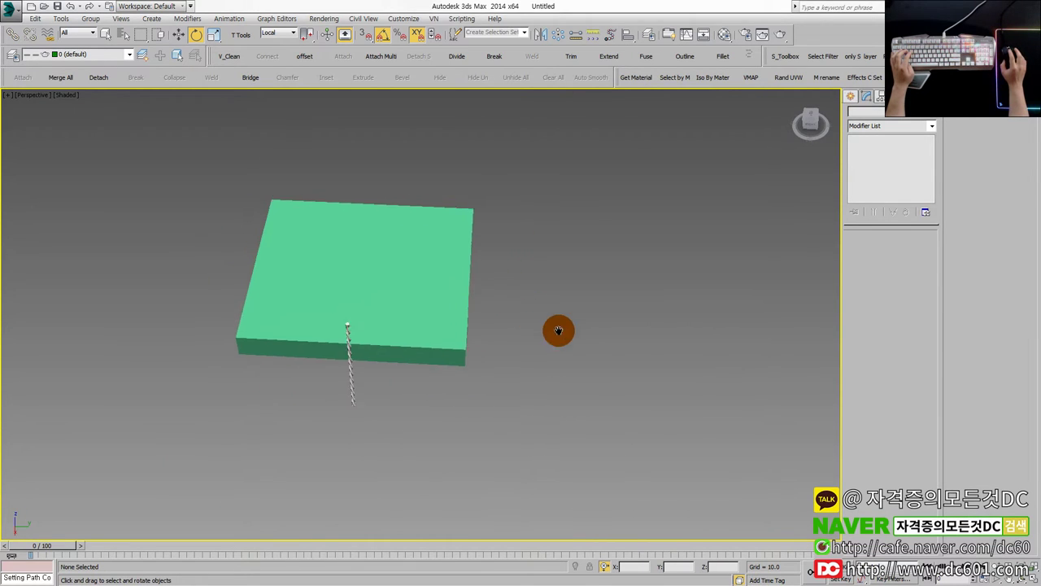
{"action": "key", "text": "alt+w"}
{"action": "left_click", "coordinate": [846, 98]}
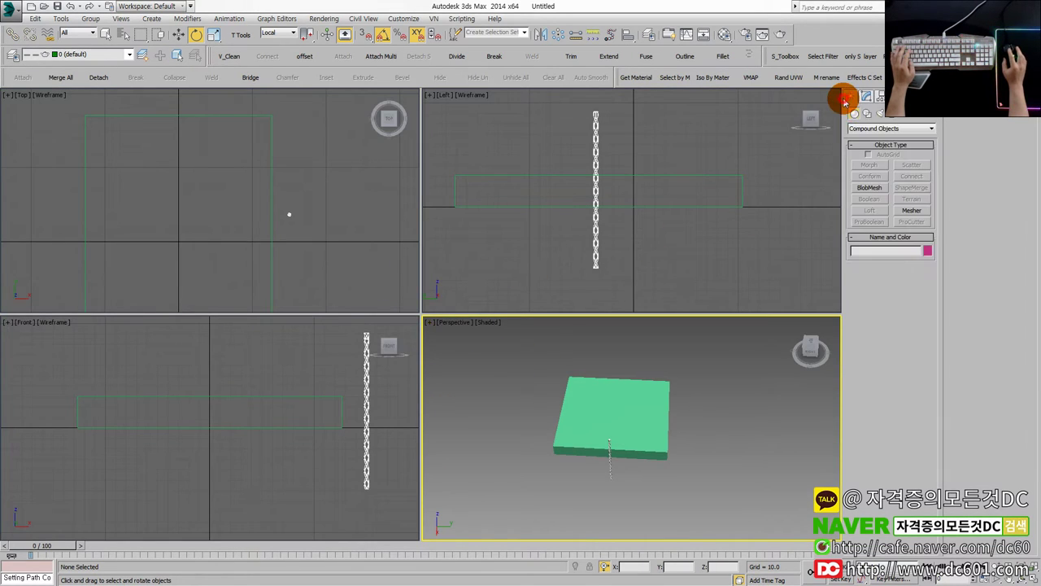
- Create a target camera aimed at the slab and show its view in a viewport
{"action": "left_click", "coordinate": [870, 165]}
{"action": "scroll", "coordinate": [270, 194], "scroll_direction": "down", "scroll_amount": 5}
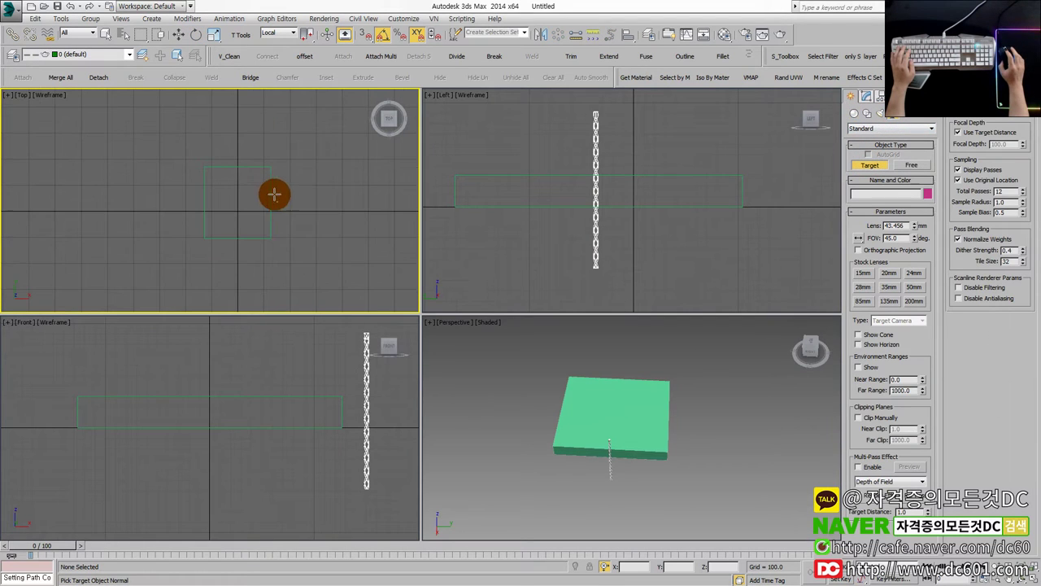
{"action": "left_click_drag", "start_coordinate": [313, 250], "coordinate": [242, 203]}
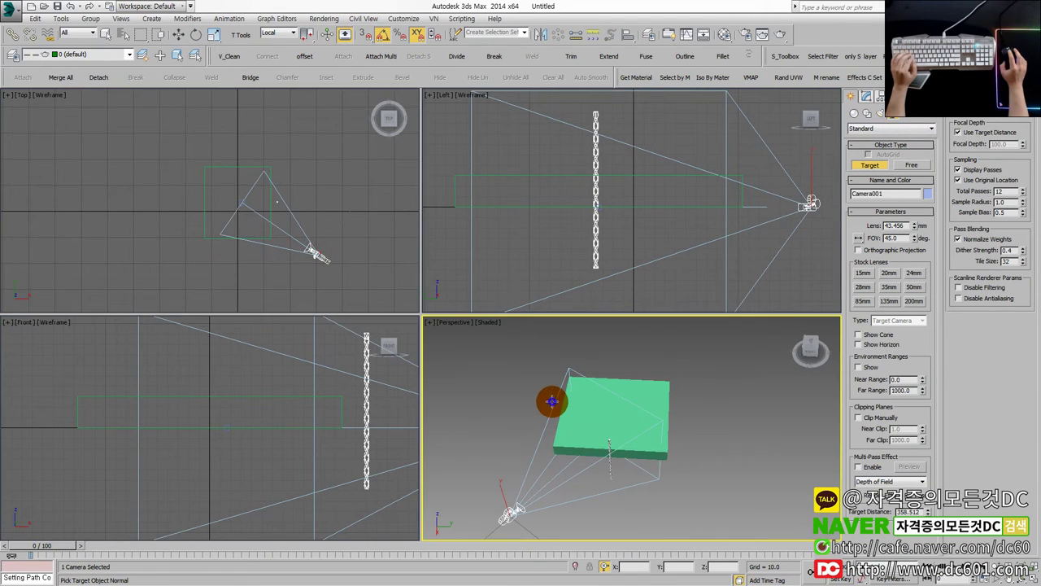
{"action": "right_click", "coordinate": [552, 399]}
{"action": "key", "text": "c"}
{"action": "middle_click_drag", "start_coordinate": [660, 409], "coordinate": [667, 426]}
{"action": "mouse_move", "coordinate": [627, 385]}
{"action": "middle_mouse_down"}
{"action": "mouse_move", "coordinate": [628, 435]}
{"action": "mouse_move", "coordinate": [618, 404]}
{"action": "middle_mouse_up"}
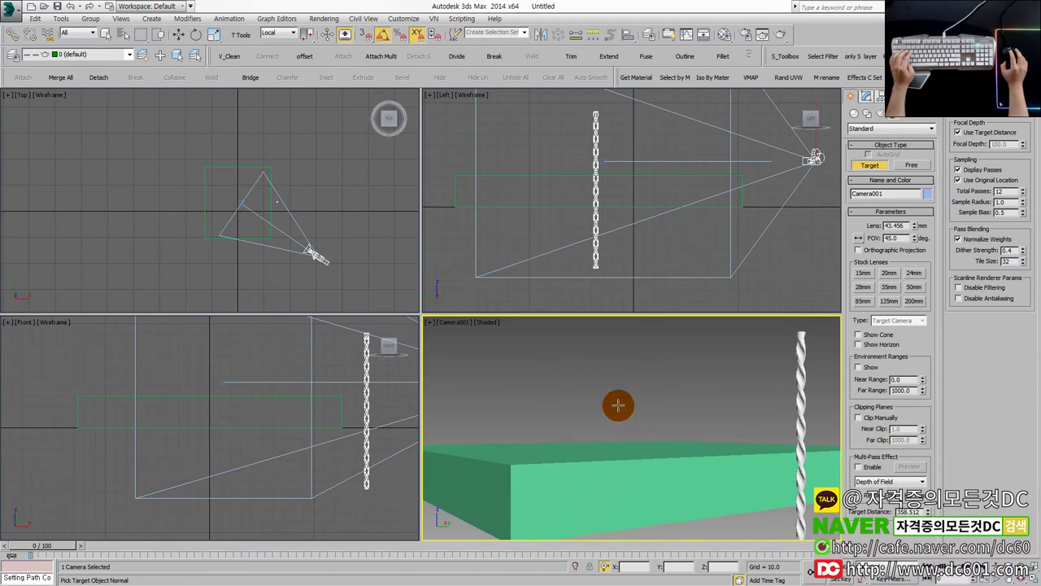
- Lower the camera target toward the slab and raise Camera001 to look down
{"action": "left_click", "coordinate": [602, 160]}
{"action": "key", "text": "w"}
{"action": "left_click_drag", "start_coordinate": [599, 133], "coordinate": [602, 169]}
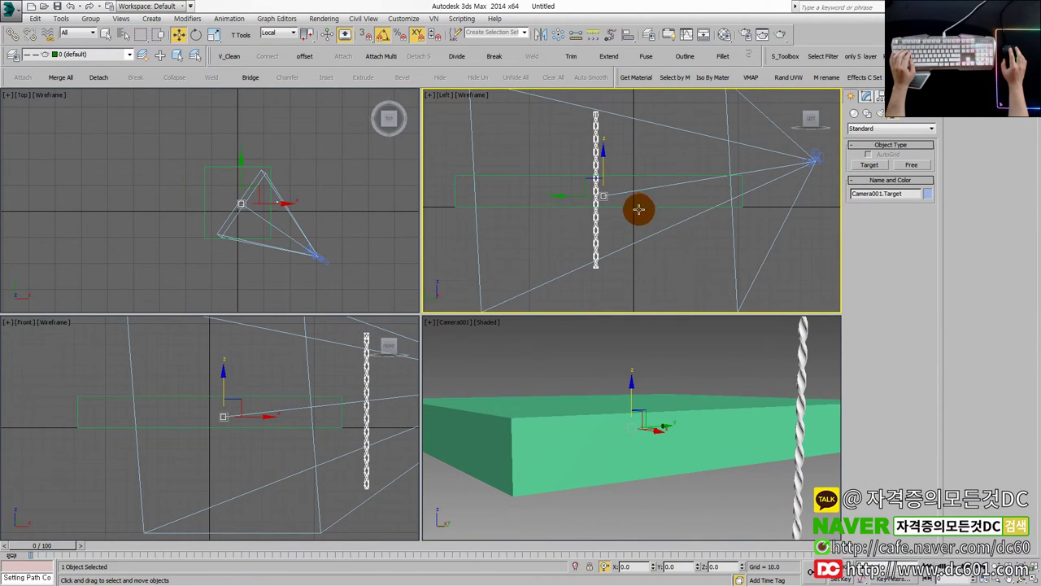
{"action": "scroll", "coordinate": [634, 203], "scroll_direction": "down", "scroll_amount": 2}
{"action": "left_click", "coordinate": [753, 194]}
{"action": "left_click_drag", "start_coordinate": [756, 195], "coordinate": [750, 132]}
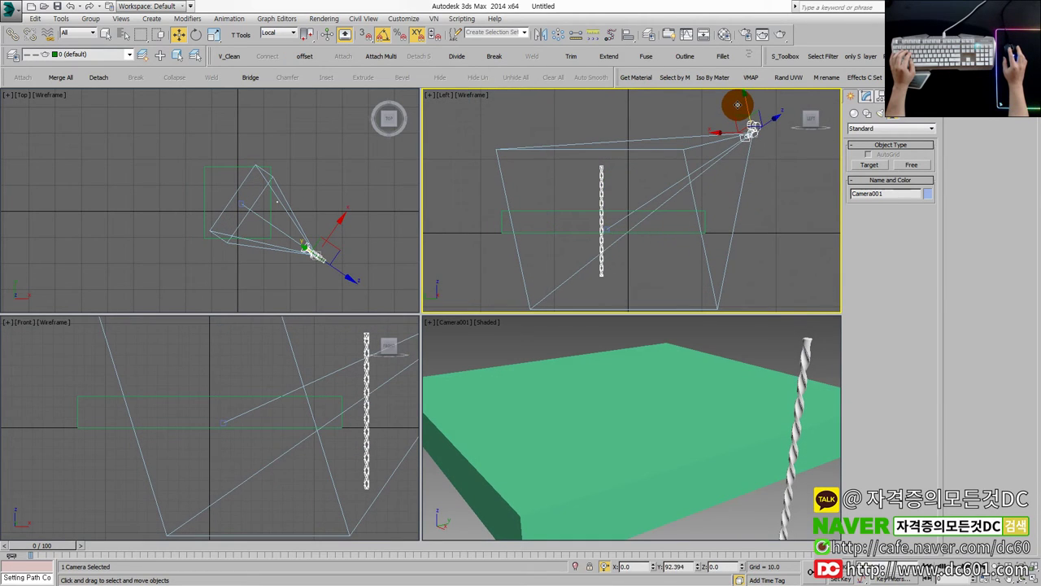
- Nudge the camera in the Top view and enable Orthographic Projection
{"action": "middle_click_drag", "start_coordinate": [639, 268], "coordinate": [642, 264]}
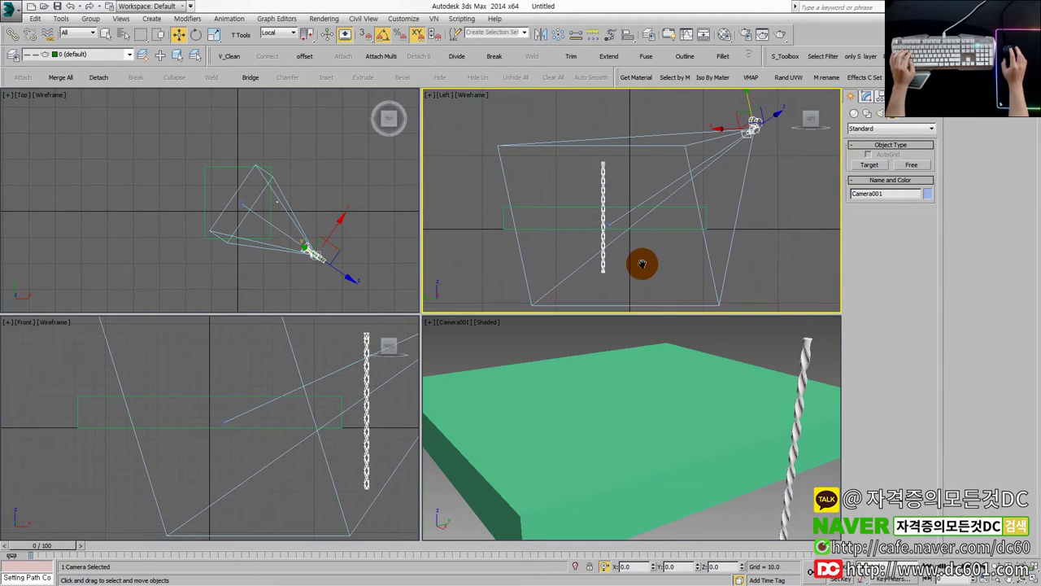
{"action": "right_click", "coordinate": [378, 261]}
{"action": "left_click_drag", "start_coordinate": [320, 255], "coordinate": [345, 254]}
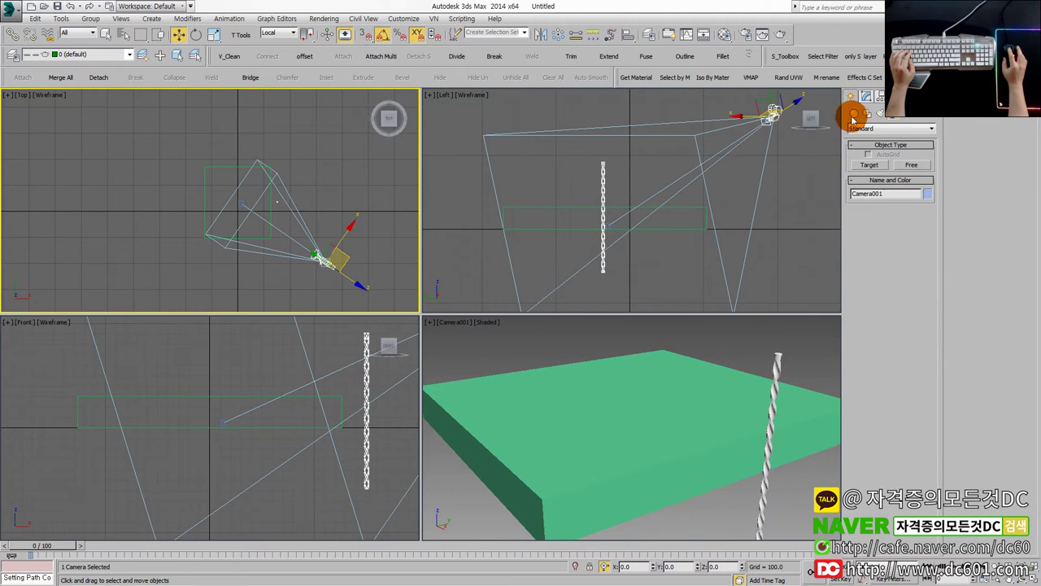
{"action": "left_click", "coordinate": [865, 97]}
{"action": "left_click", "coordinate": [879, 275]}
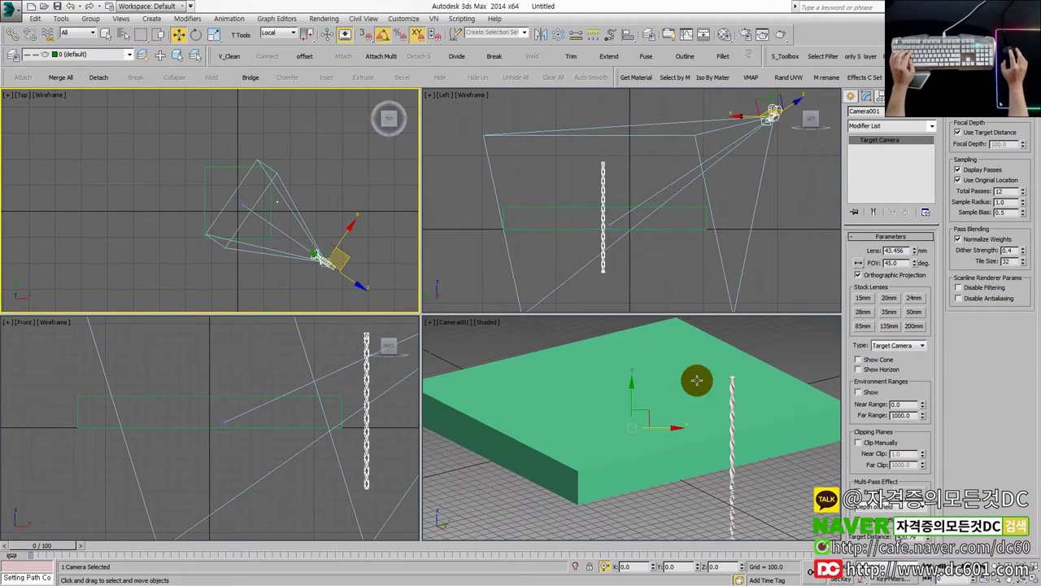
{"action": "left_click", "coordinate": [553, 362]}
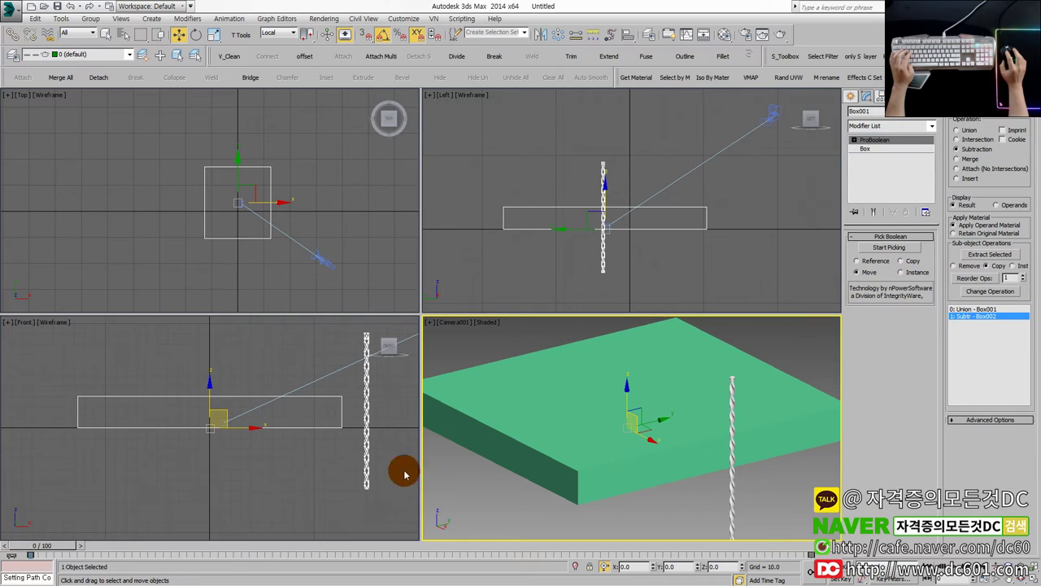
- Turn on Auto Key and key a raised camera position at frame 30
{"action": "left_click_drag", "start_coordinate": [77, 538], "coordinate": [283, 534]}
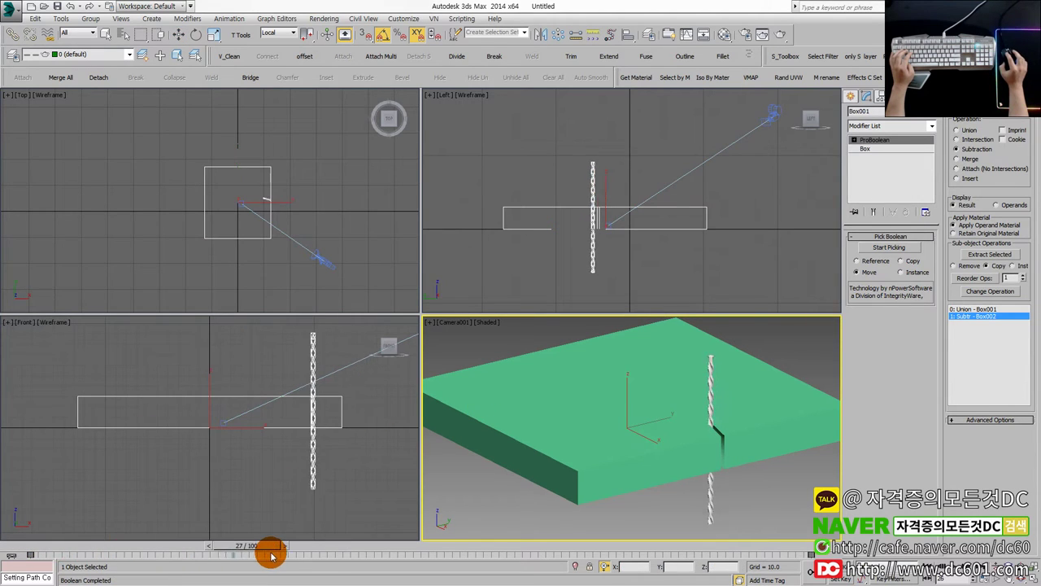
{"action": "left_click", "coordinate": [319, 251]}
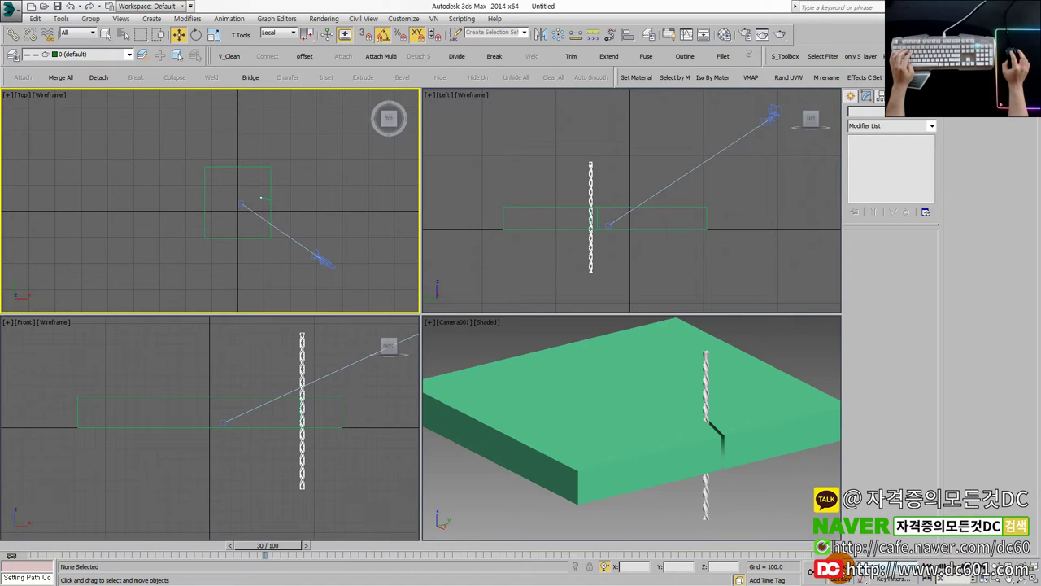
{"action": "key", "text": "n"}
{"action": "mouse_move", "coordinate": [334, 265]}
{"action": "left_mouse_down"}
{"action": "mouse_move", "coordinate": [347, 168]}
{"action": "mouse_move", "coordinate": [328, 139]}
{"action": "left_mouse_up"}
{"action": "mouse_move", "coordinate": [436, 168]}
{"action": "left_mouse_down"}
{"action": "mouse_move", "coordinate": [464, 105]}
{"action": "mouse_move", "coordinate": [467, 115]}
{"action": "left_mouse_up"}
- Key a new, higher camera position at frame 66
{"action": "left_click_drag", "start_coordinate": [310, 546], "coordinate": [553, 542]}
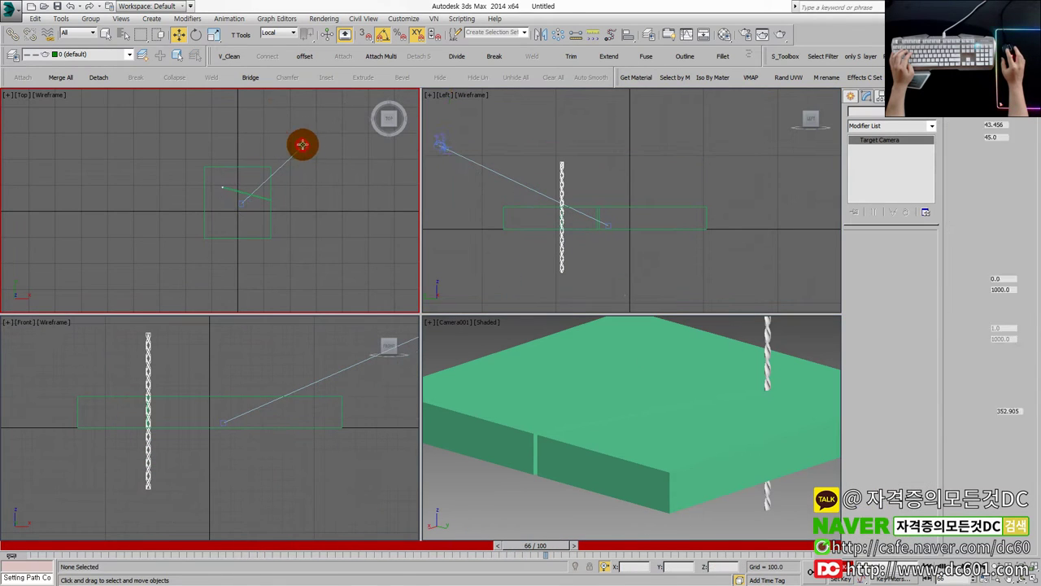
{"action": "mouse_move", "coordinate": [302, 142]}
{"action": "left_mouse_down"}
{"action": "mouse_move", "coordinate": [291, 122]}
{"action": "mouse_move", "coordinate": [198, 112]}
{"action": "left_mouse_up"}
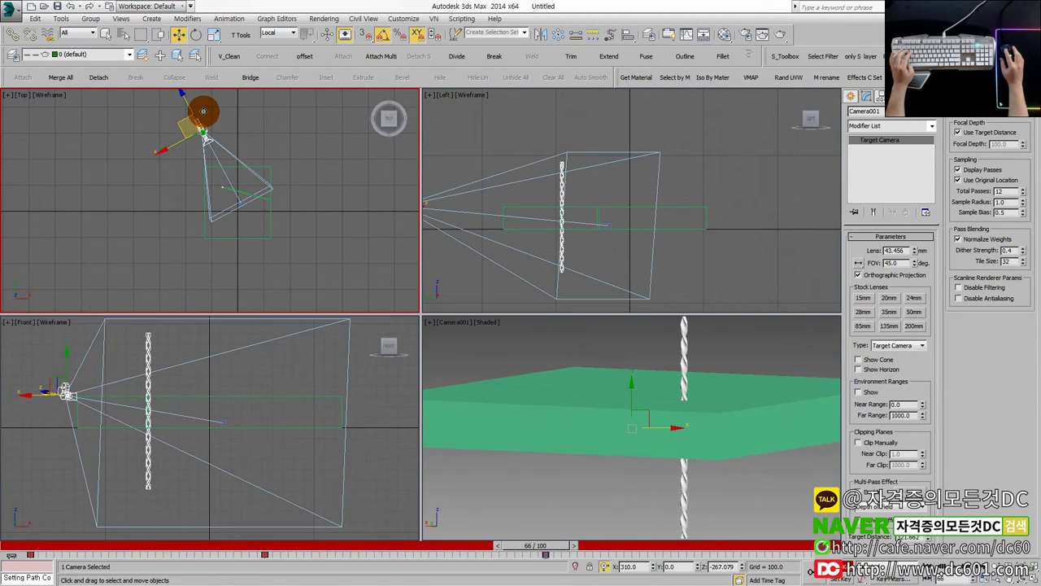
{"action": "middle_click_drag", "start_coordinate": [526, 158], "coordinate": [624, 258]}
{"action": "mouse_move", "coordinate": [514, 226]}
{"action": "left_mouse_down"}
{"action": "mouse_move", "coordinate": [507, 204]}
{"action": "mouse_move", "coordinate": [552, 114]}
{"action": "left_mouse_up"}
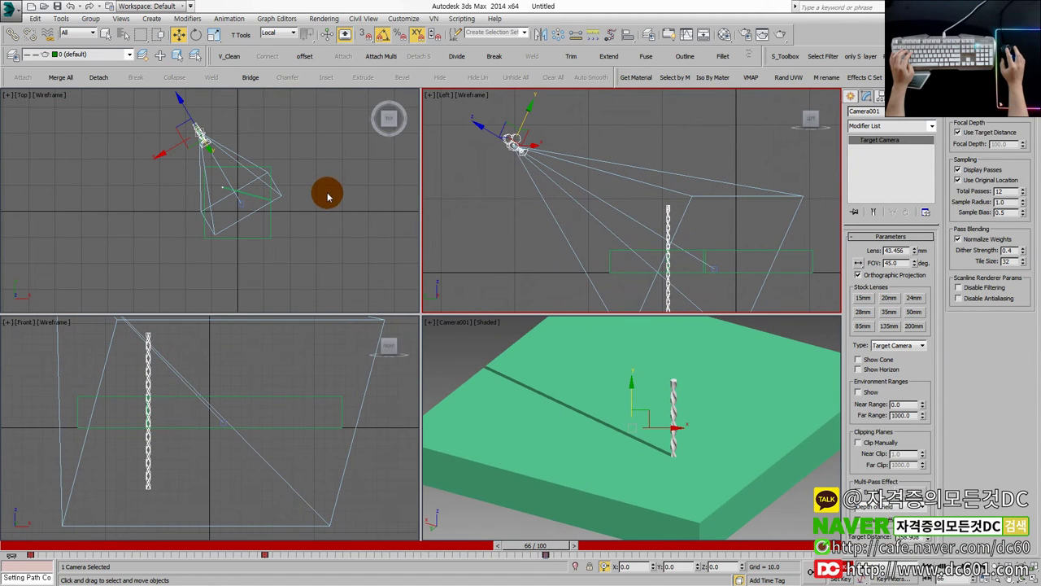
- At frame 100, move the camera in the Top view using View coordinates
{"action": "left_click_drag", "start_coordinate": [549, 550], "coordinate": [797, 546]}
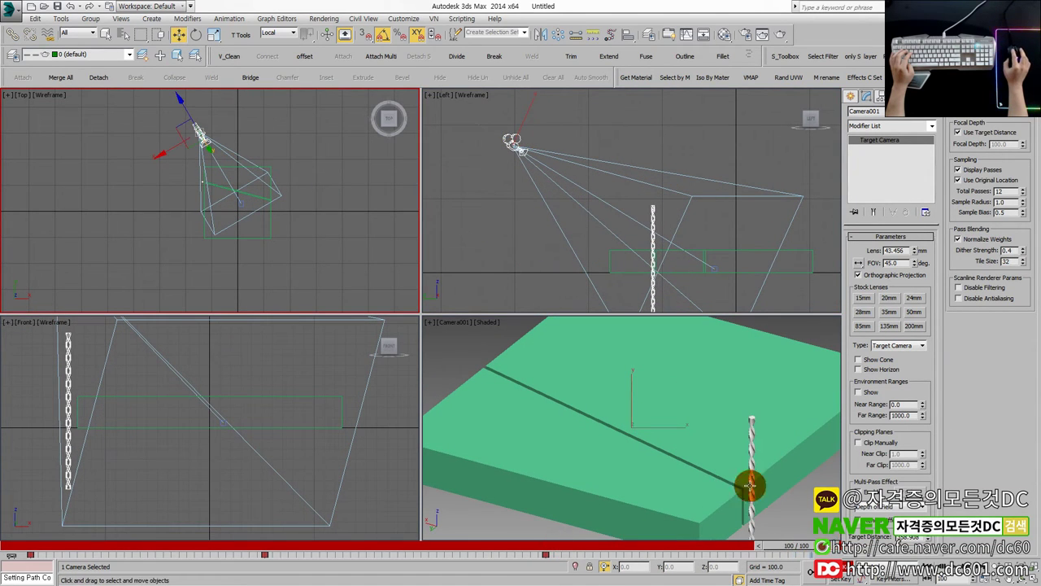
{"action": "left_click_drag", "start_coordinate": [214, 150], "coordinate": [232, 148]}
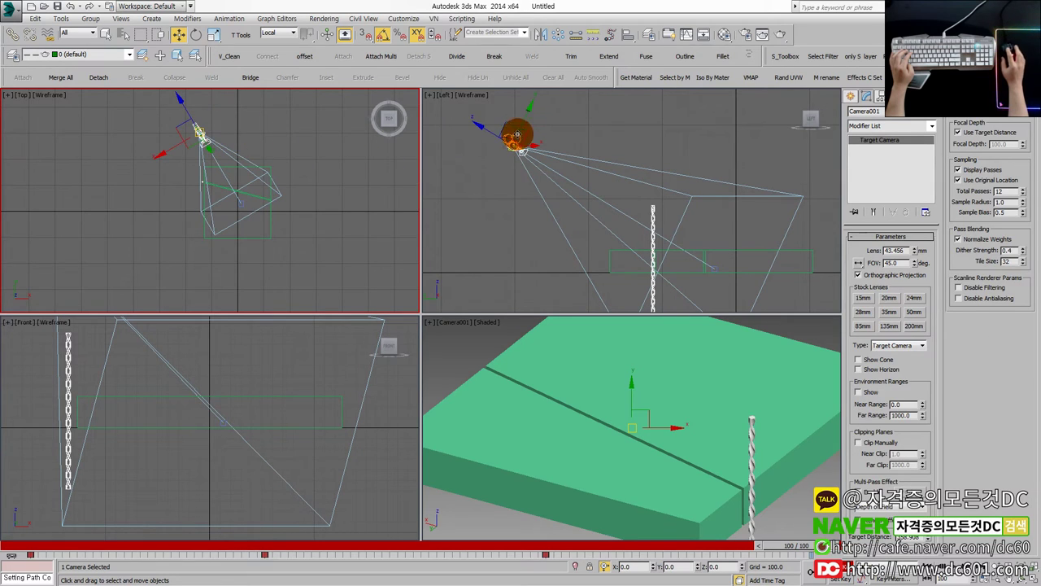
{"action": "right_click", "coordinate": [238, 147]}
{"action": "left_click", "coordinate": [254, 81]}
{"action": "left_click", "coordinate": [273, 34]}
{"action": "left_click", "coordinate": [268, 44]}
{"action": "left_click_drag", "start_coordinate": [198, 117], "coordinate": [166, 173]}
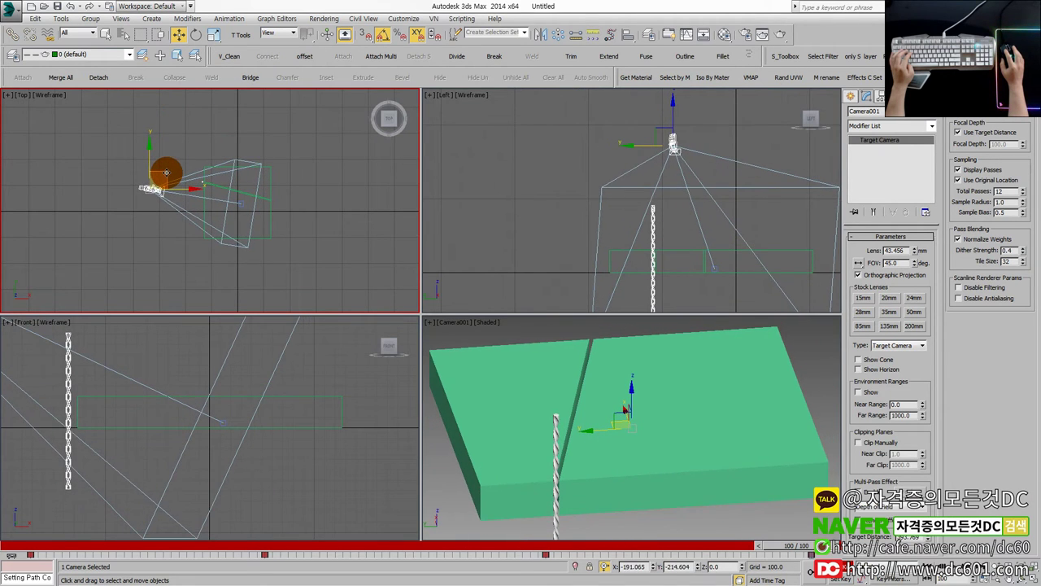
{"action": "mouse_move", "coordinate": [166, 172]}
{"action": "left_mouse_down"}
{"action": "mouse_move", "coordinate": [205, 174]}
{"action": "mouse_move", "coordinate": [162, 191]}
{"action": "left_mouse_up"}
- Lower the camera in the Left view, then play the maximized Camera001 view
{"action": "right_click", "coordinate": [621, 154]}
{"action": "left_click_drag", "start_coordinate": [729, 114], "coordinate": [731, 140]}
{"action": "right_click", "coordinate": [187, 226]}
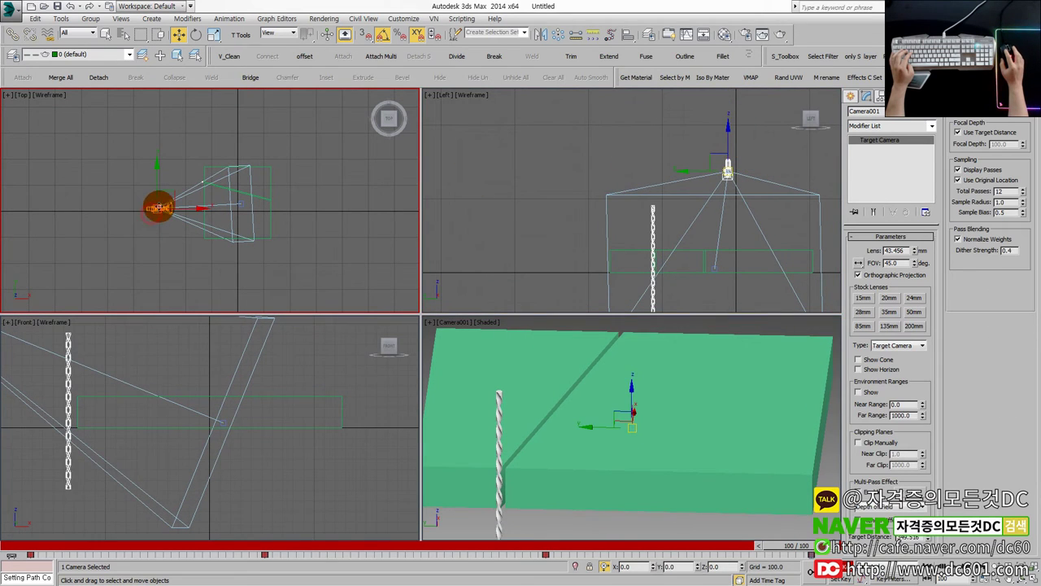
{"action": "mouse_move", "coordinate": [174, 190]}
{"action": "left_mouse_down"}
{"action": "mouse_move", "coordinate": [167, 207]}
{"action": "mouse_move", "coordinate": [155, 199]}
{"action": "left_mouse_up"}
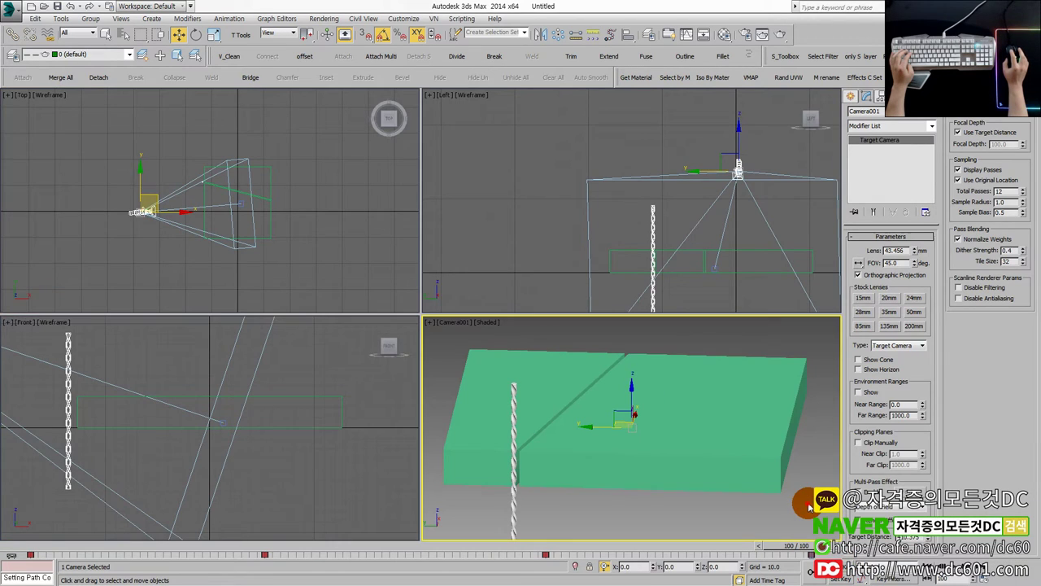
{"action": "left_click", "coordinate": [791, 498]}
{"action": "key", "text": "alt+w"}
{"action": "key", "text": "/"}
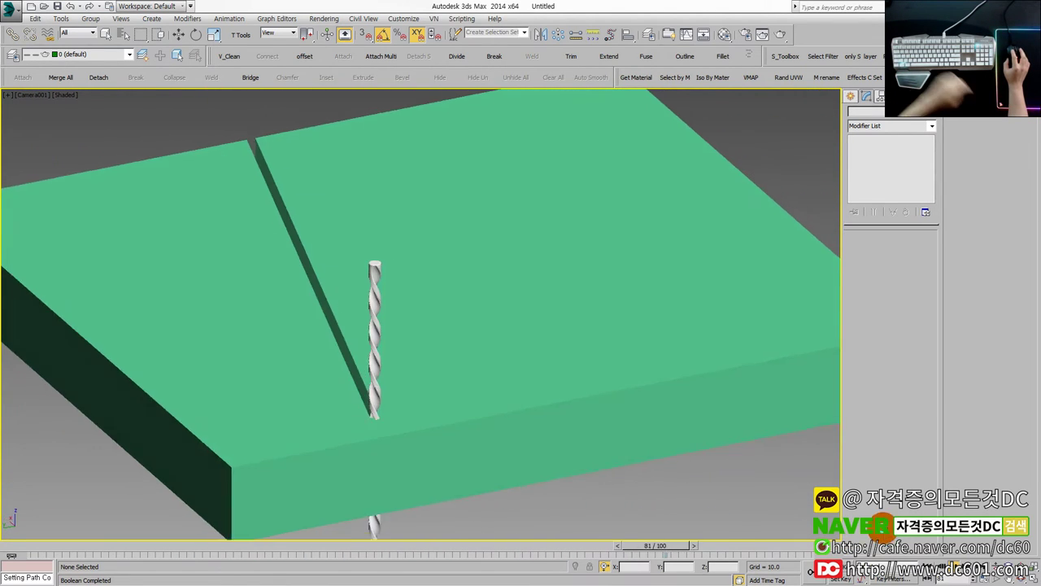
- Stop playback, select the green slab Box001, and maximize the camera view
{"action": "left_click", "coordinate": [453, 478]}
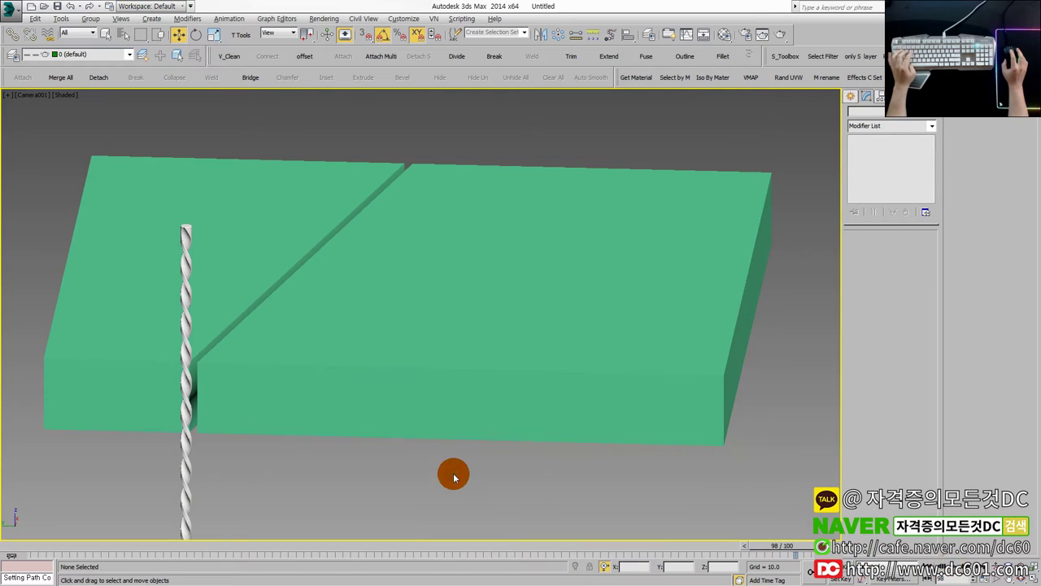
{"action": "key", "text": "alt+w"}
{"action": "left_click", "coordinate": [302, 262]}
{"action": "left_click", "coordinate": [456, 368]}
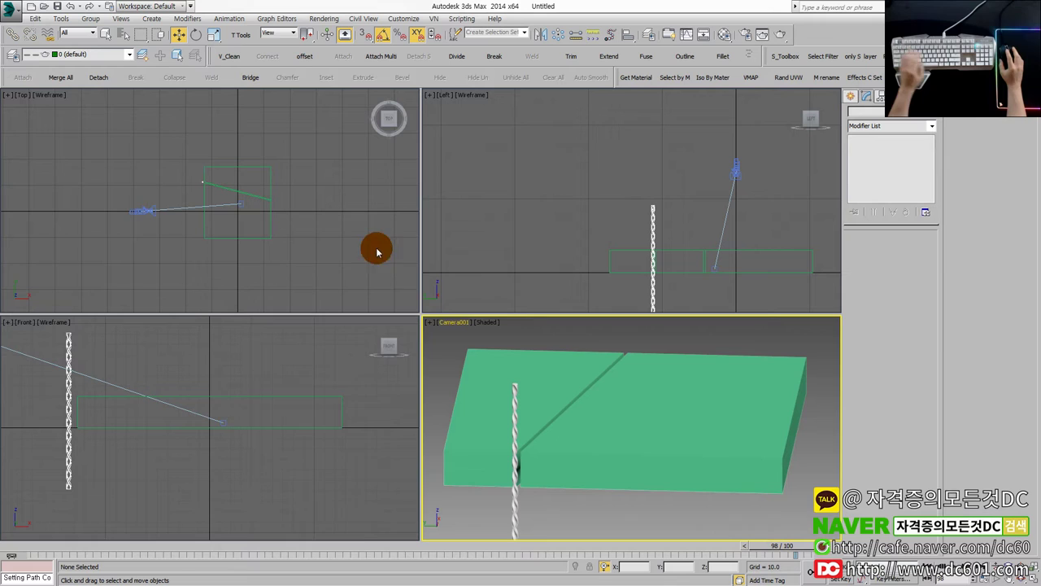
{"action": "right_click", "coordinate": [342, 259]}
{"action": "left_click", "coordinate": [432, 342]}
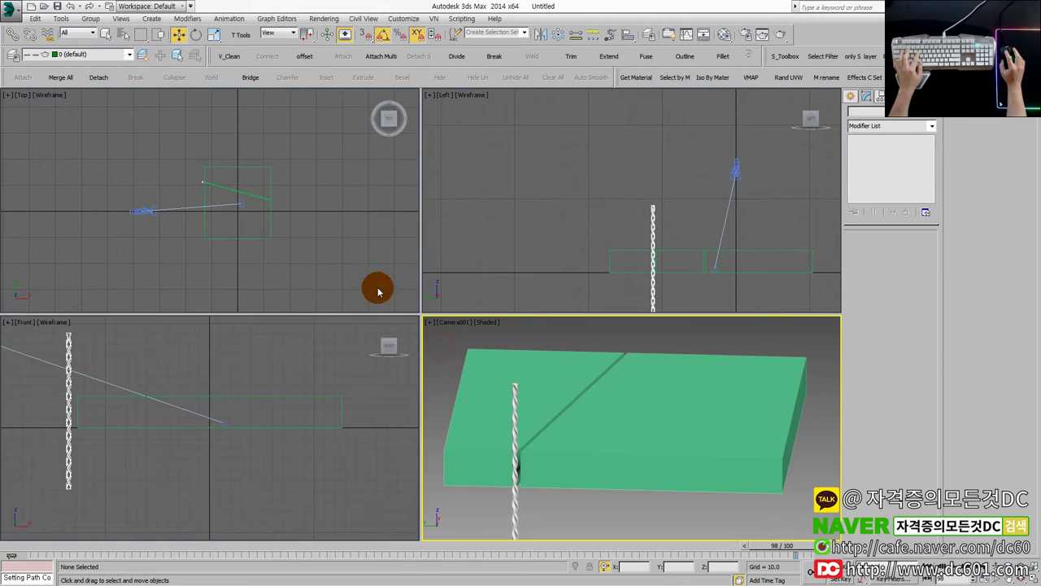
{"action": "left_click", "coordinate": [511, 375]}
{"action": "key", "text": "alt+w"}
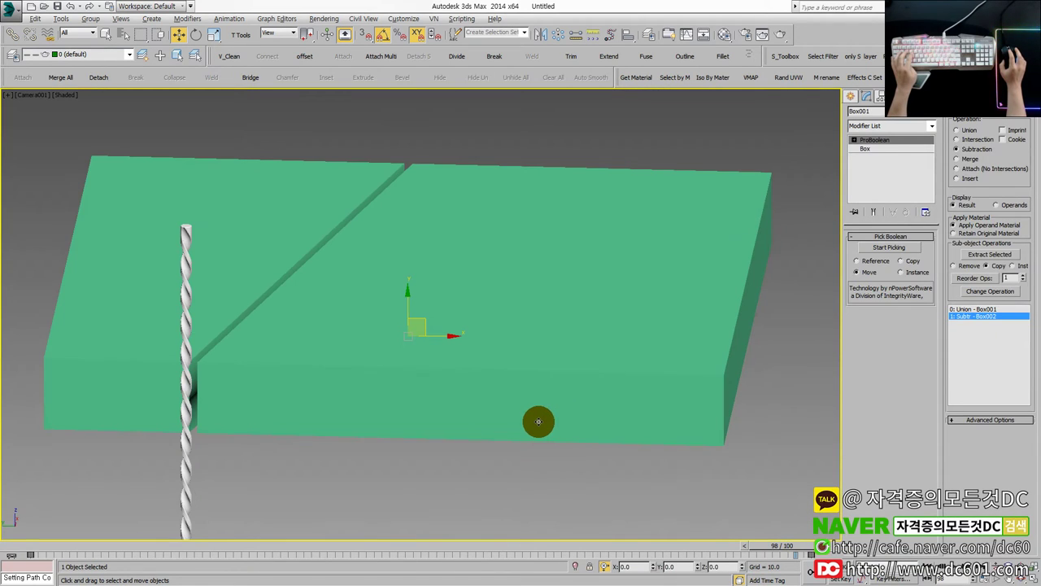
- Switch to an orthographic view and delete the slab, camera and path line
{"action": "key", "text": "u"}
{"action": "scroll", "coordinate": [540, 414], "scroll_direction": "down", "scroll_amount": 3}
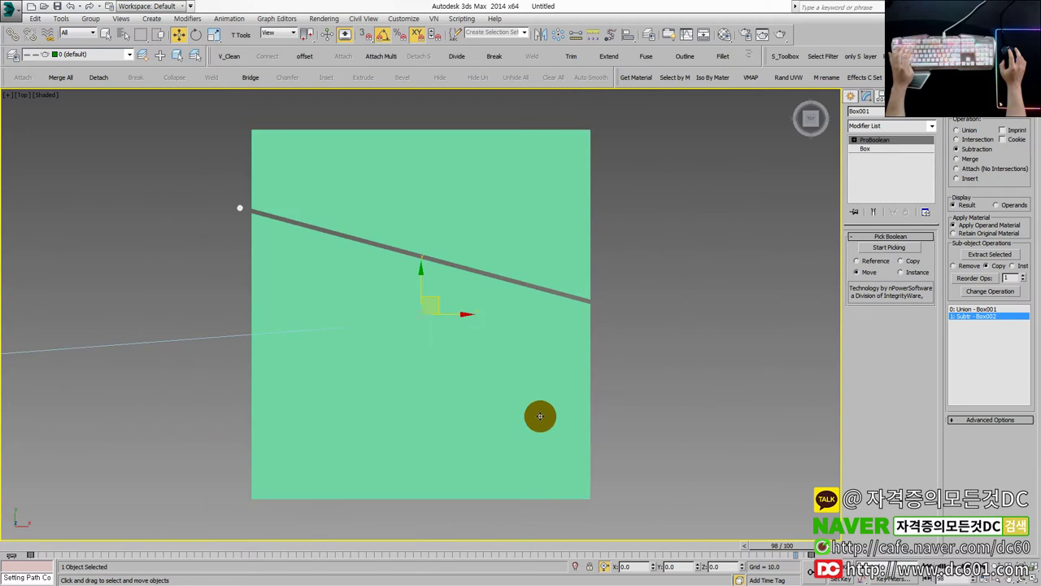
{"action": "scroll", "coordinate": [540, 414], "scroll_direction": "down", "scroll_amount": 3}
{"action": "middle_click_drag", "start_coordinate": [544, 390], "coordinate": [635, 420], "text": "alt"}
{"action": "left_click_drag", "start_coordinate": [610, 474], "coordinate": [213, 201]}
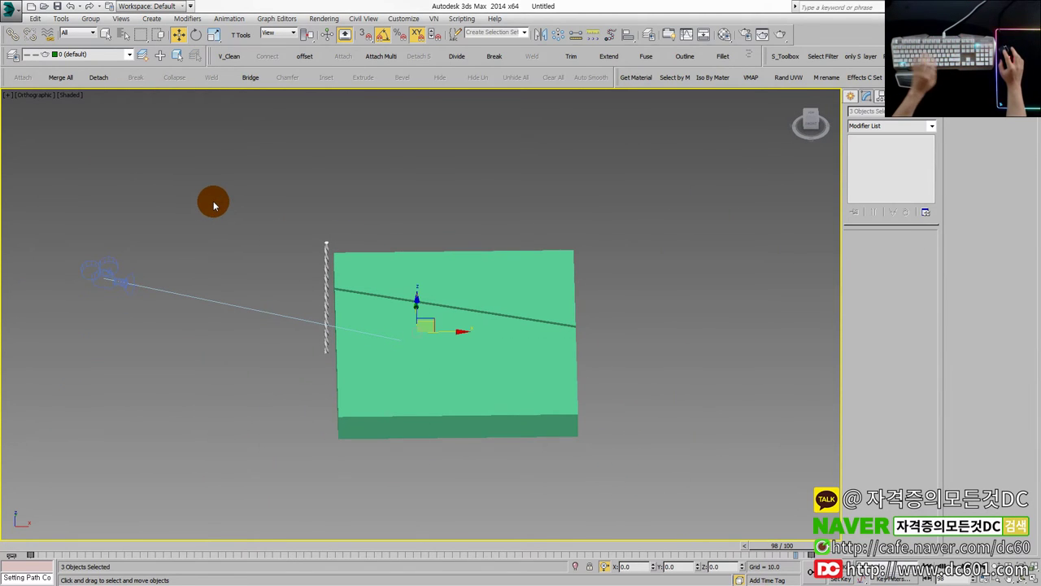
{"action": "key", "text": "Delete"}
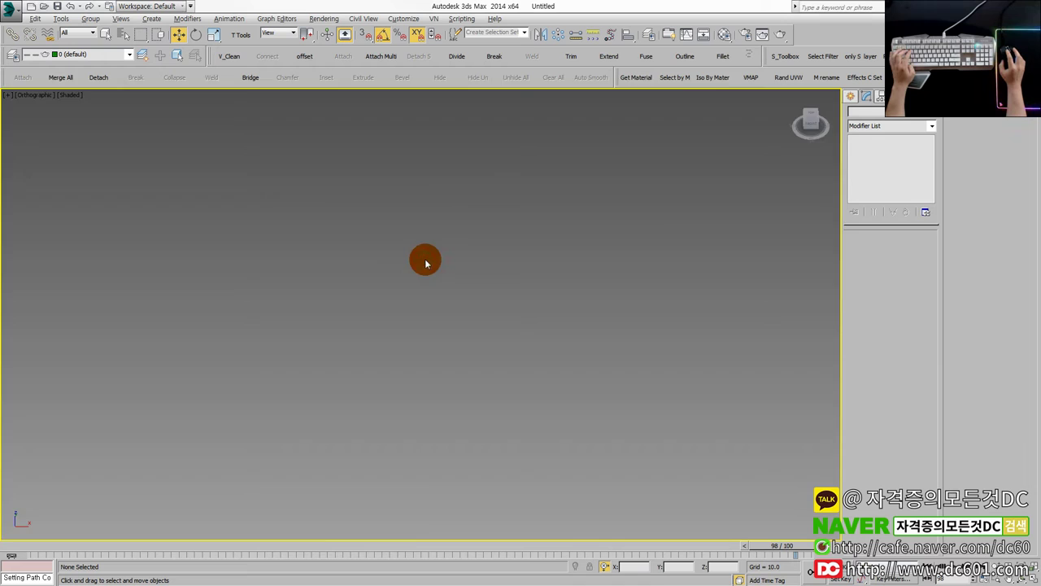
- Reset the viewport layout and show the home grid in the orthographic view
{"action": "key", "text": "alt+w"}
{"action": "left_click", "coordinate": [418, 280]}
{"action": "key", "text": "alt+w"}
{"action": "key", "text": "ctrl+shift+z"}
{"action": "key", "text": "alt+w"}
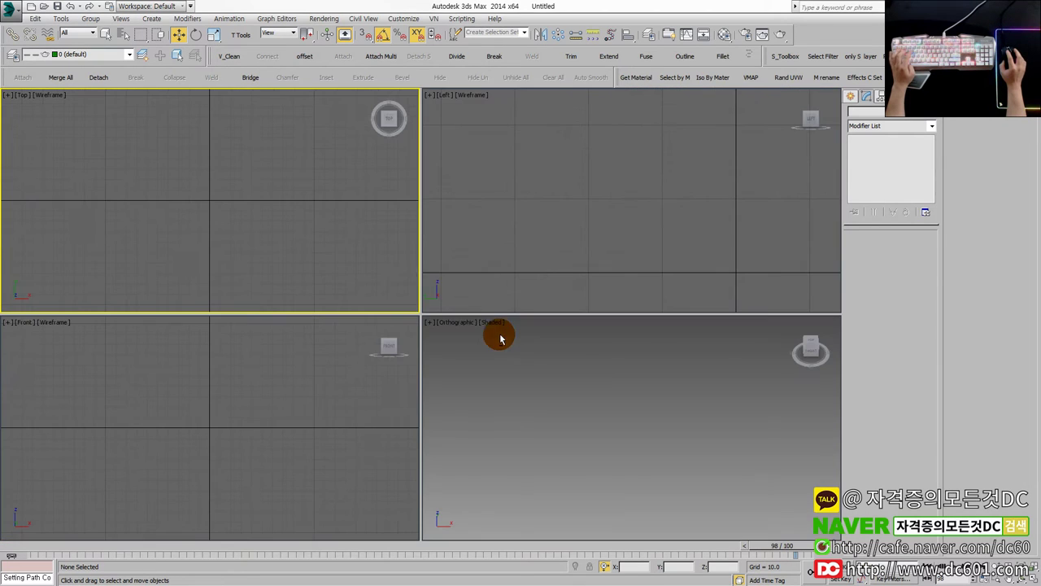
{"action": "left_click", "coordinate": [475, 347]}
{"action": "key", "text": "g"}
{"action": "key", "text": "alt+w"}
{"action": "key", "text": "alt+w"}
- Draw a Standard Primitives cylinder at the grid origin
{"action": "left_click", "coordinate": [850, 96]}
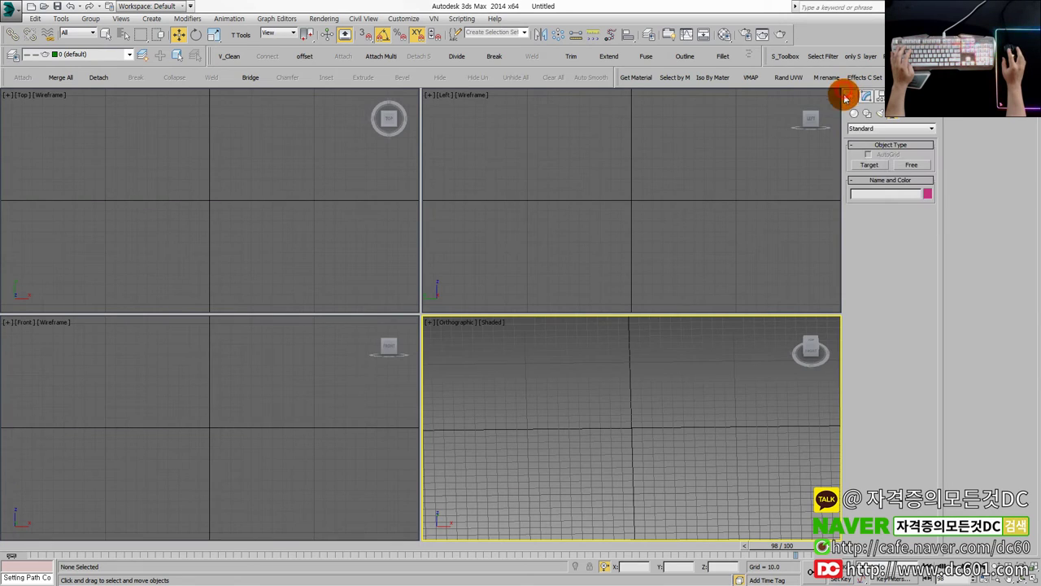
{"action": "left_click", "coordinate": [855, 114]}
{"action": "left_click", "coordinate": [863, 128]}
{"action": "left_click", "coordinate": [864, 135]}
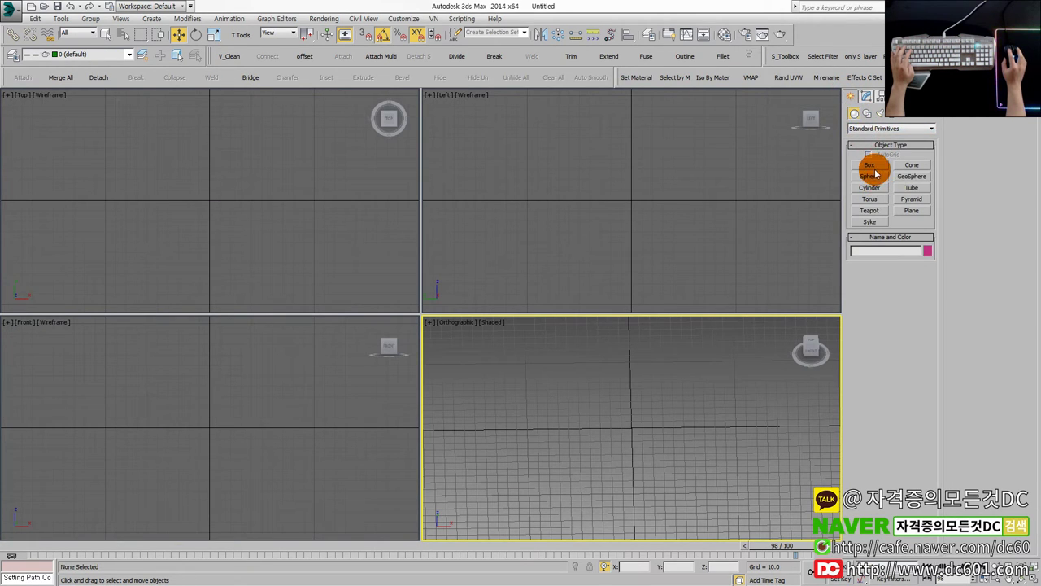
{"action": "left_click", "coordinate": [870, 188]}
{"action": "left_click_drag", "start_coordinate": [222, 222], "coordinate": [225, 227]}
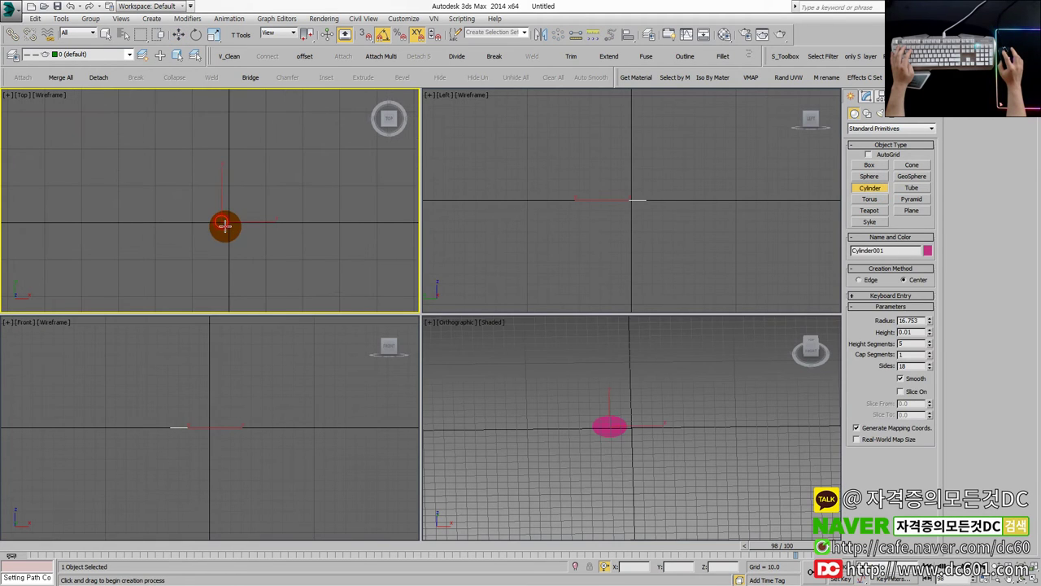
- Stretch the cylinder to height 942.477 and thin it to radius 4.356
{"action": "key", "text": "alt+w"}
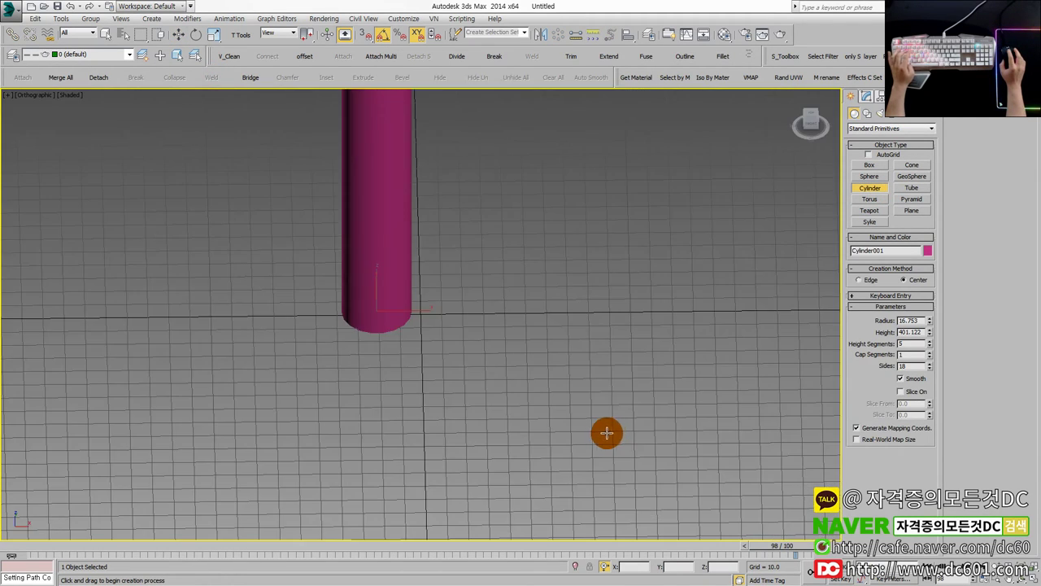
{"action": "scroll", "coordinate": [604, 432], "scroll_direction": "down", "scroll_amount": 5}
{"action": "key", "text": "g"}
{"action": "scroll", "coordinate": [561, 423], "scroll_direction": "up", "scroll_amount": 1}
{"action": "middle_click_drag", "start_coordinate": [532, 431], "coordinate": [553, 437], "text": "alt"}
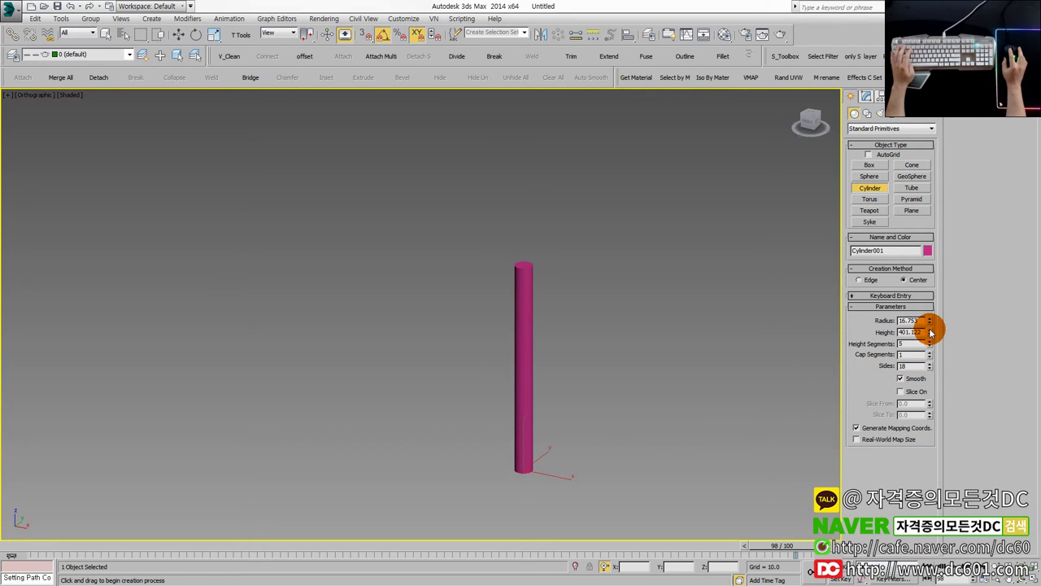
{"action": "left_click_drag", "start_coordinate": [932, 332], "coordinate": [936, 285]}
{"action": "middle_click_drag", "start_coordinate": [696, 323], "coordinate": [695, 372]}
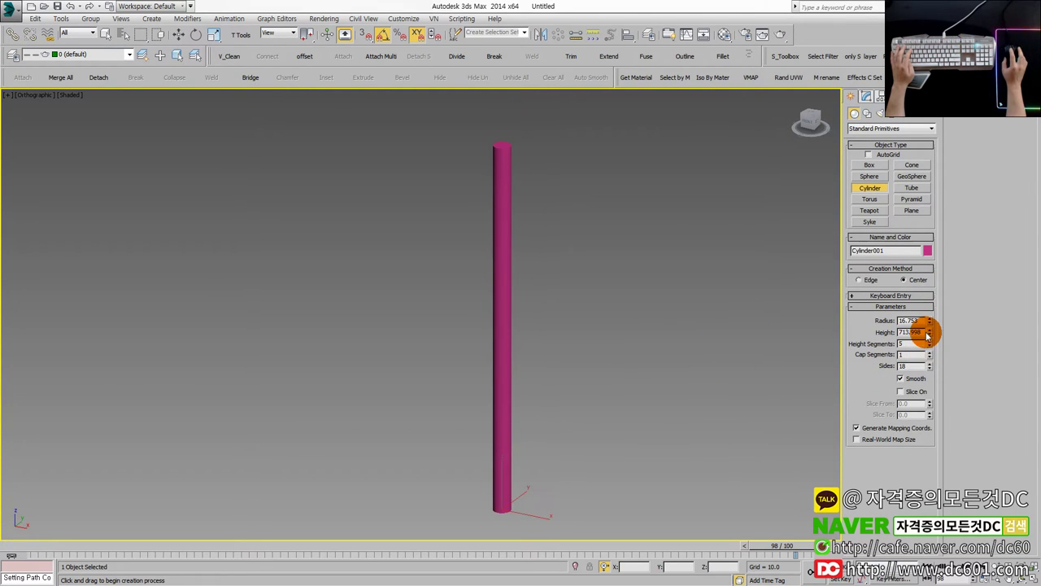
{"action": "left_click_drag", "start_coordinate": [931, 324], "coordinate": [937, 354]}
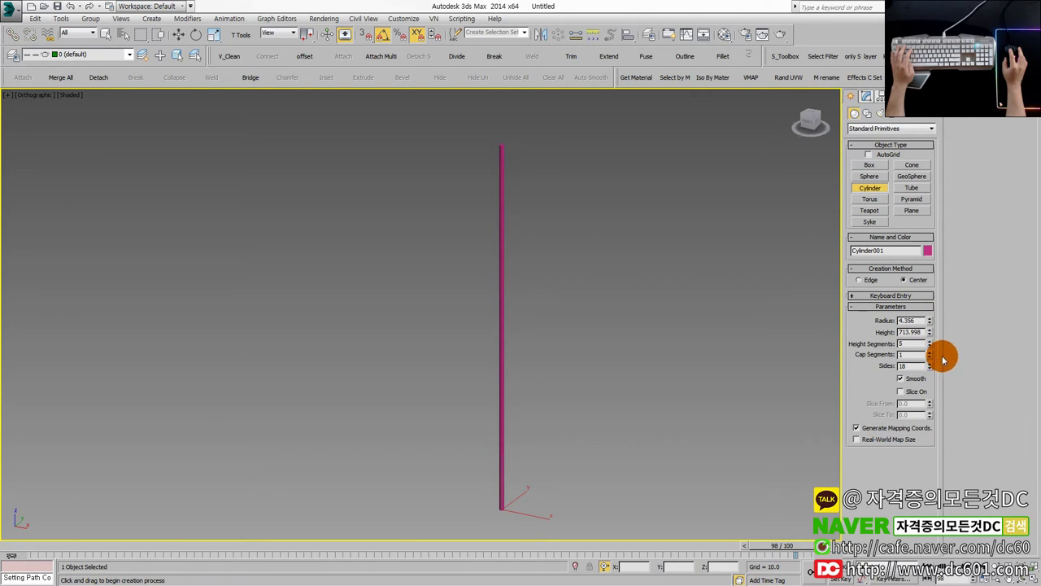
- Turn on edged faces, raise the cylinder's Height Segments, and begin a second cylinder
{"action": "scroll", "coordinate": [629, 368], "scroll_direction": "down", "scroll_amount": 2}
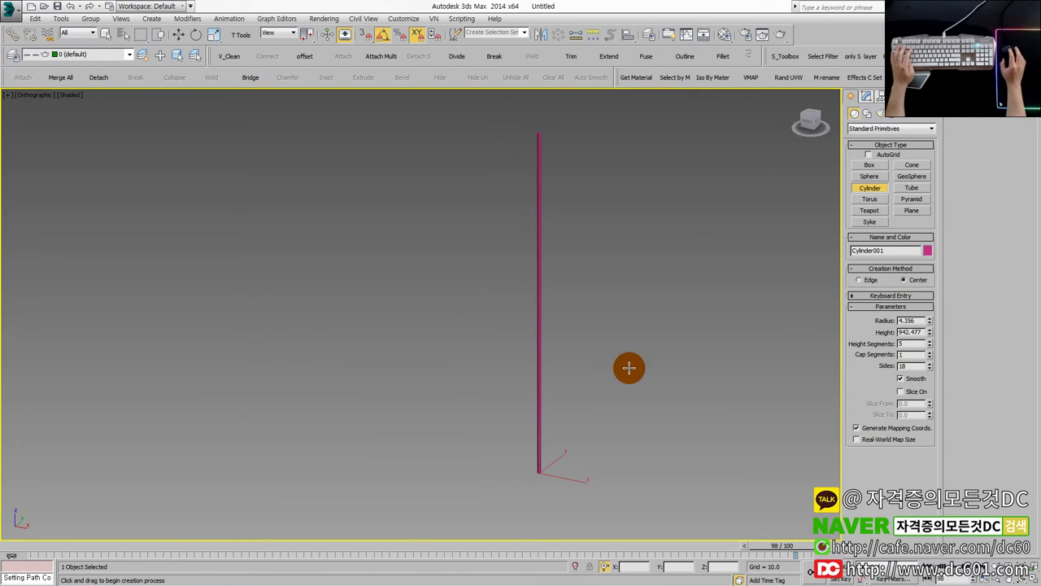
{"action": "scroll", "coordinate": [602, 366], "scroll_direction": "up", "scroll_amount": 2}
{"action": "key", "text": "F4"}
{"action": "scroll", "coordinate": [574, 379], "scroll_direction": "up", "scroll_amount": 1}
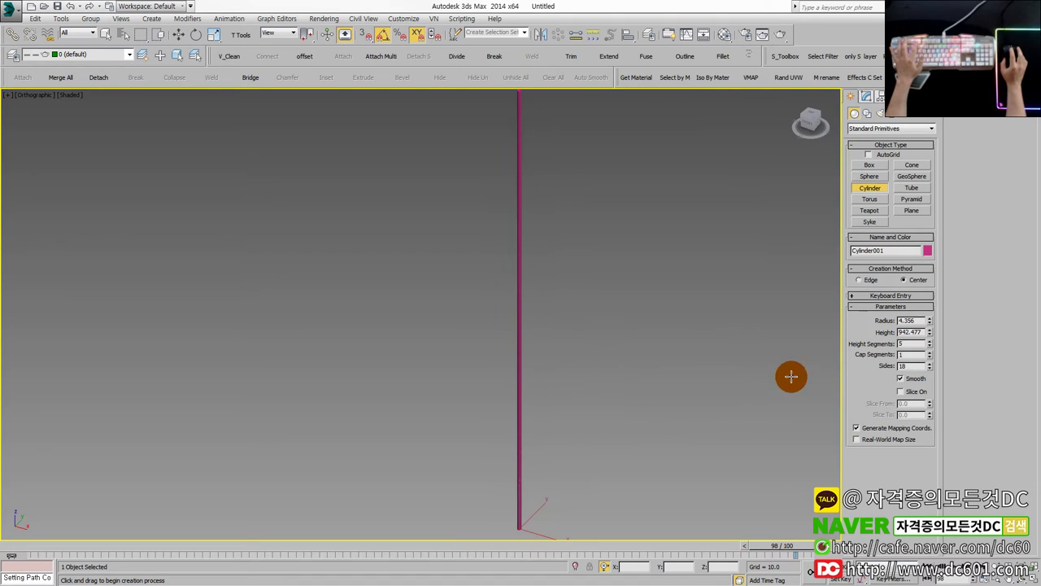
{"action": "double_click", "coordinate": [916, 344]}
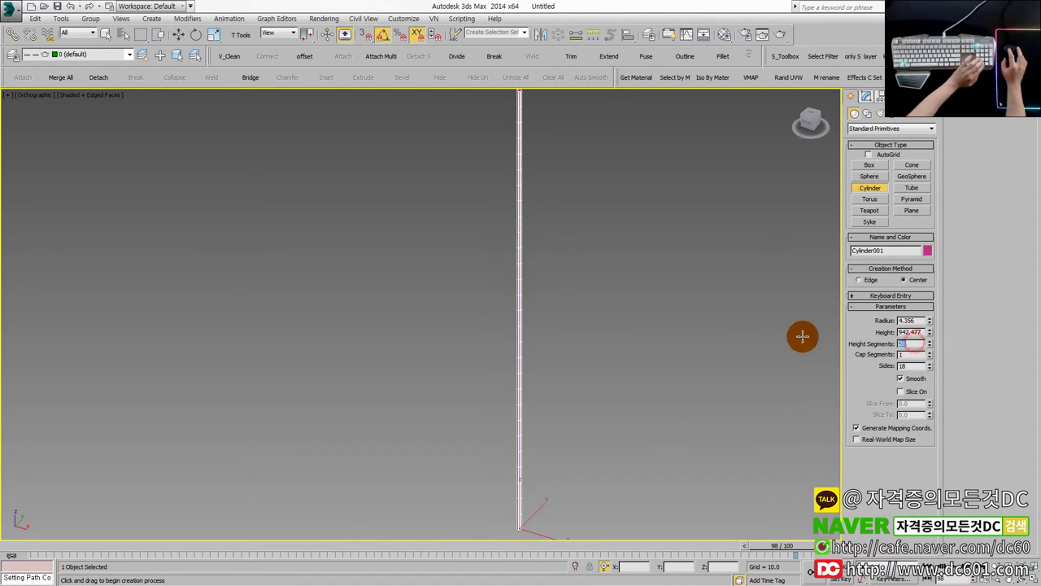
{"action": "type", "text": "200"}
{"action": "left_click_drag", "start_coordinate": [636, 379], "coordinate": [641, 381]}
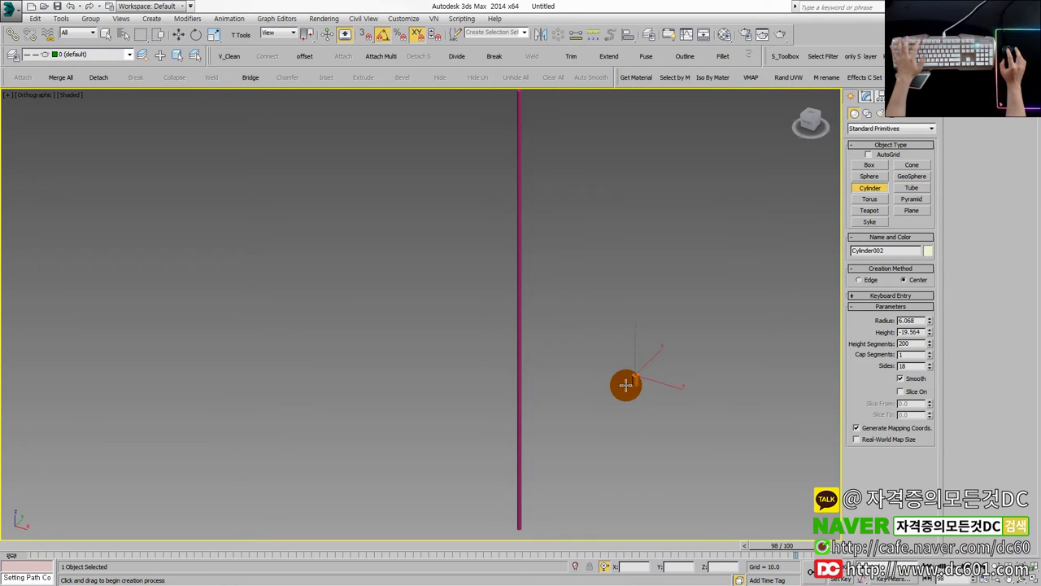
- Cancel the second cylinder and copy the thin cylinder beside the original in the Top view
{"action": "right_click", "coordinate": [615, 392]}
{"action": "right_click", "coordinate": [594, 416]}
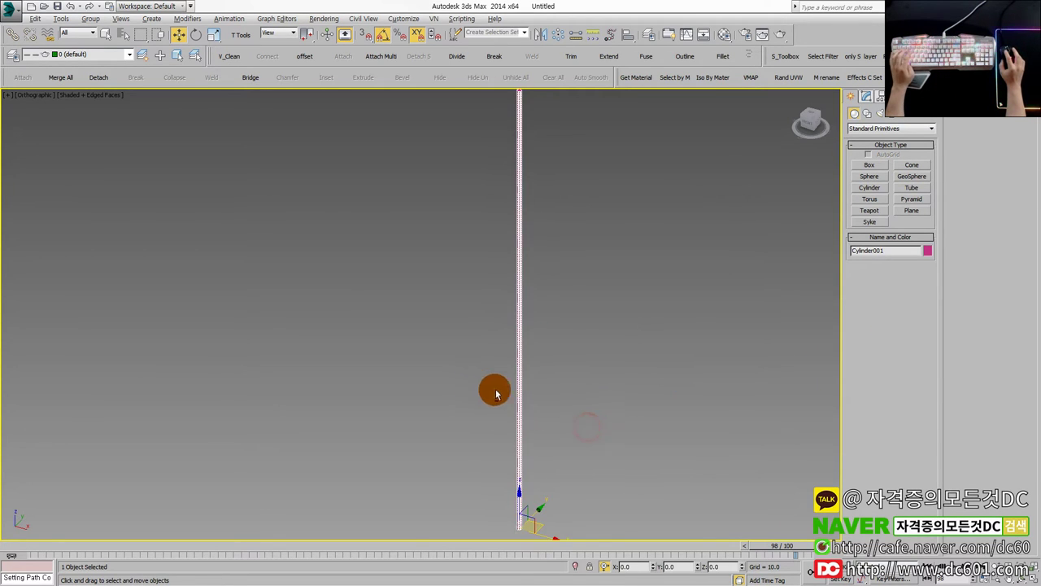
{"action": "key", "text": "t"}
{"action": "scroll", "coordinate": [507, 349], "scroll_direction": "down", "scroll_amount": 2}
{"action": "scroll", "coordinate": [382, 308], "scroll_direction": "down", "scroll_amount": 2}
{"action": "scroll", "coordinate": [408, 307], "scroll_direction": "down", "scroll_amount": 1}
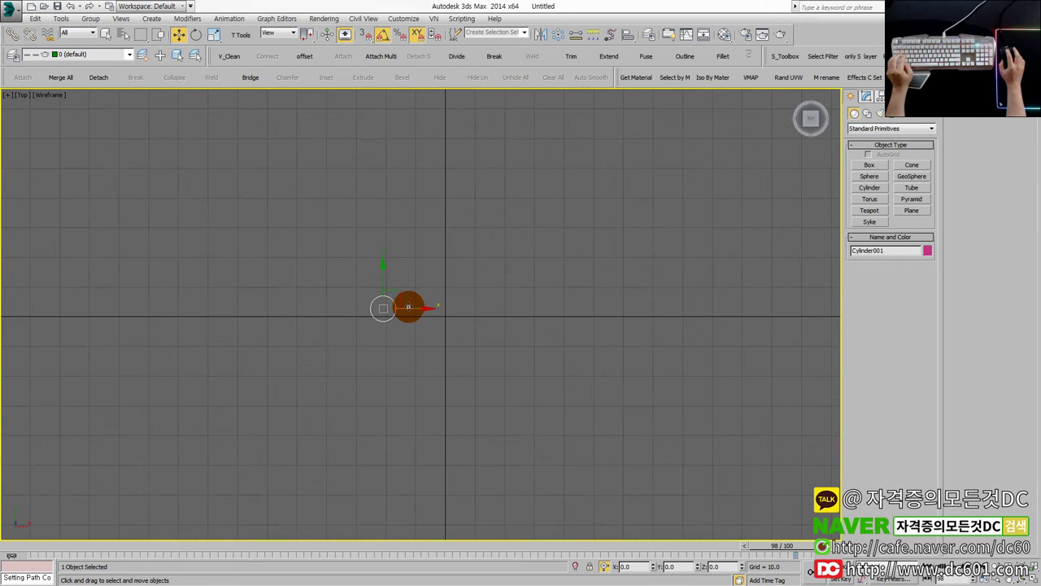
{"action": "left_click_drag", "start_coordinate": [435, 309], "coordinate": [421, 309], "text": "shift"}
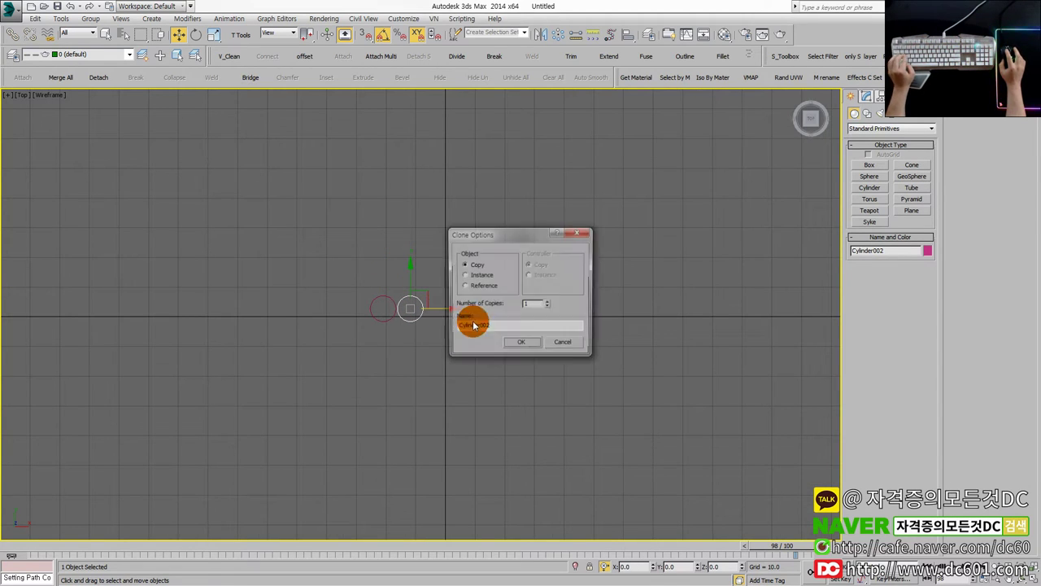
{"action": "left_click", "coordinate": [529, 341]}
- Apply a Twist modifier to both cylinders so they wind into a rope
{"action": "key", "text": "alt+w"}
{"action": "right_click", "coordinate": [710, 450]}
{"action": "key", "text": "alt+w"}
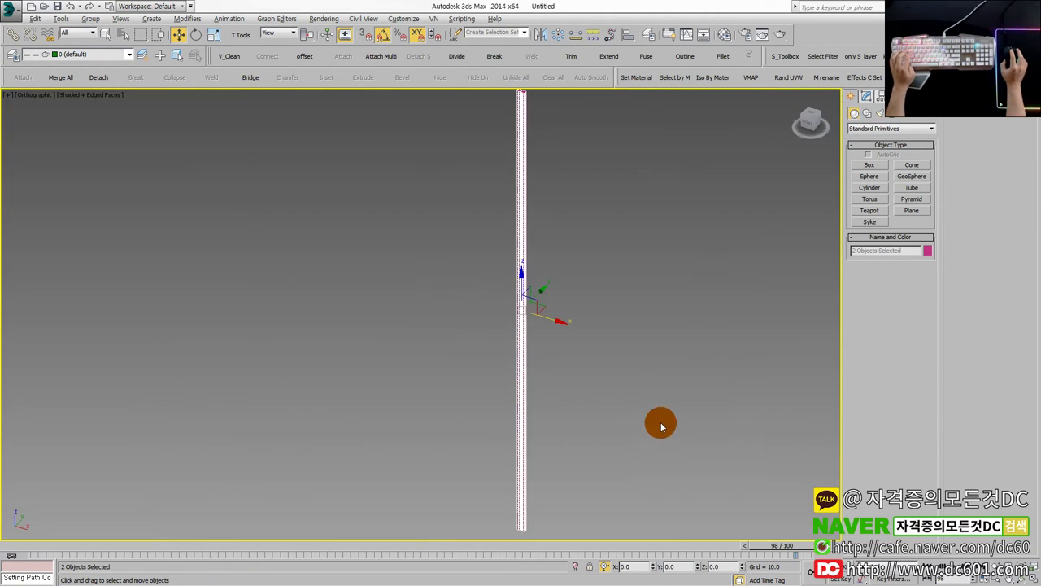
{"action": "key", "text": "F4"}
{"action": "type", "text": "twist"}
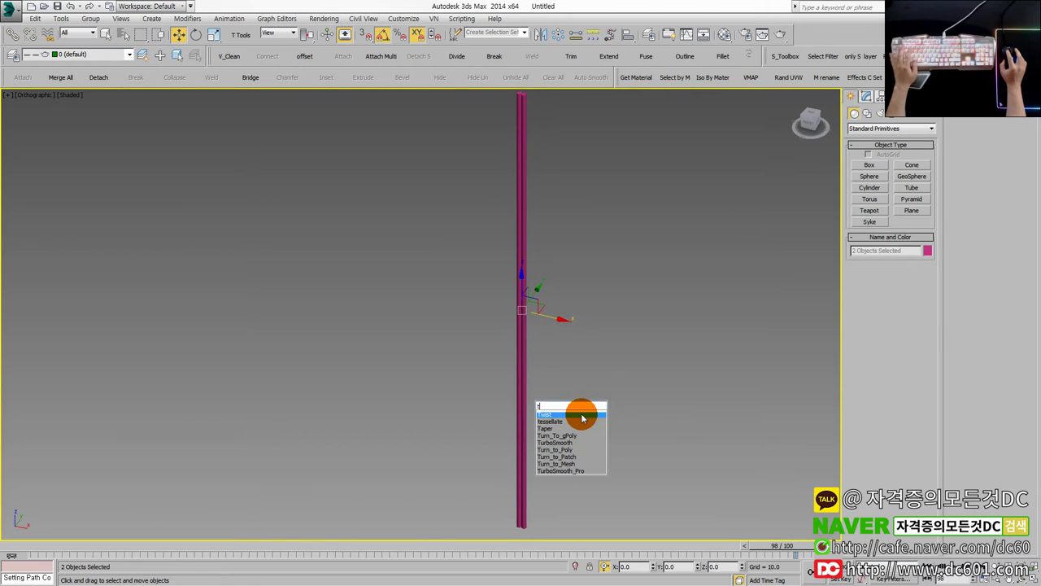
{"action": "key", "text": "Return"}
{"action": "mouse_move", "coordinate": [918, 258]}
{"action": "left_mouse_down"}
{"action": "mouse_move", "coordinate": [928, 444]}
{"action": "mouse_move", "coordinate": [890, 266]}
{"action": "left_mouse_up"}
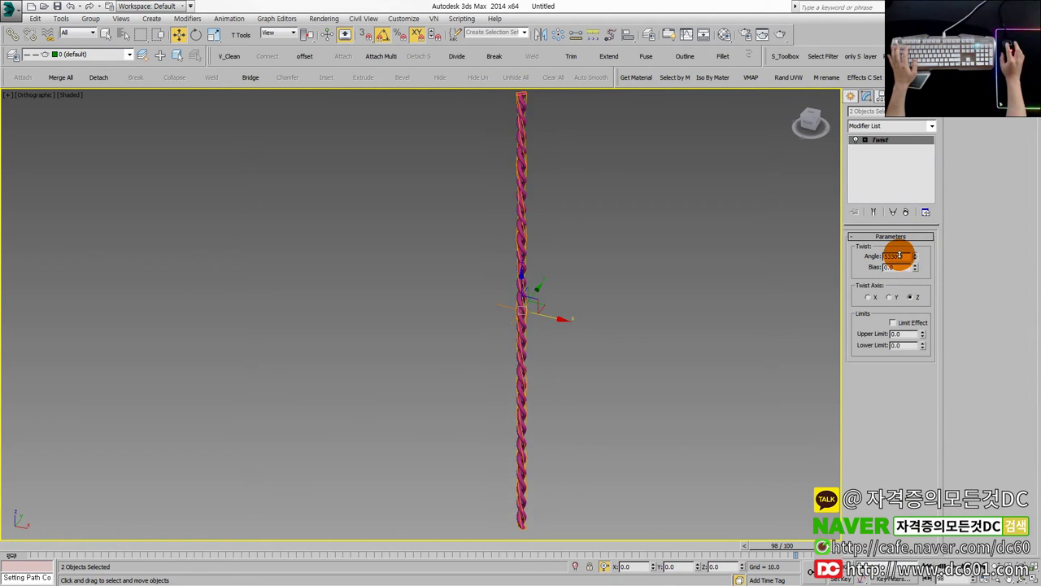
- Inspect the twisted rope by selecting single strands and adjusting the view
{"action": "left_click", "coordinate": [549, 469]}
{"action": "scroll", "coordinate": [533, 472], "scroll_direction": "up", "scroll_amount": 4}
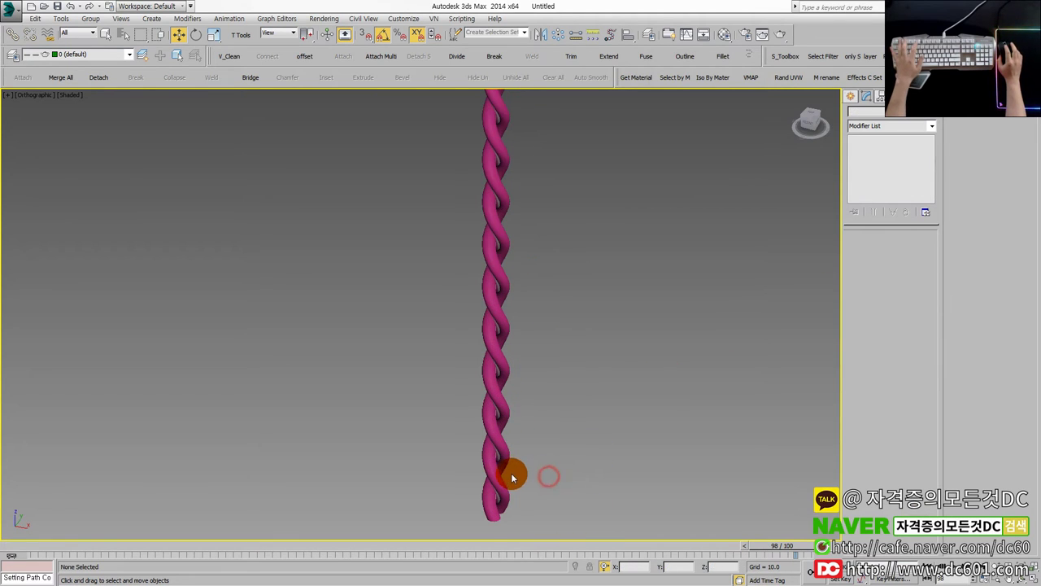
{"action": "scroll", "coordinate": [513, 476], "scroll_direction": "up", "scroll_amount": 4}
{"action": "left_click", "coordinate": [494, 482]}
{"action": "scroll", "coordinate": [488, 472], "scroll_direction": "down", "scroll_amount": 2}
{"action": "scroll", "coordinate": [423, 480], "scroll_direction": "down", "scroll_amount": 2}
{"action": "scroll", "coordinate": [464, 452], "scroll_direction": "down", "scroll_amount": 2}
{"action": "scroll", "coordinate": [509, 407], "scroll_direction": "down", "scroll_amount": 2}
{"action": "left_click", "coordinate": [524, 396]}
{"action": "scroll", "coordinate": [500, 390], "scroll_direction": "up", "scroll_amount": 3}
{"action": "scroll", "coordinate": [495, 392], "scroll_direction": "up", "scroll_amount": 2}
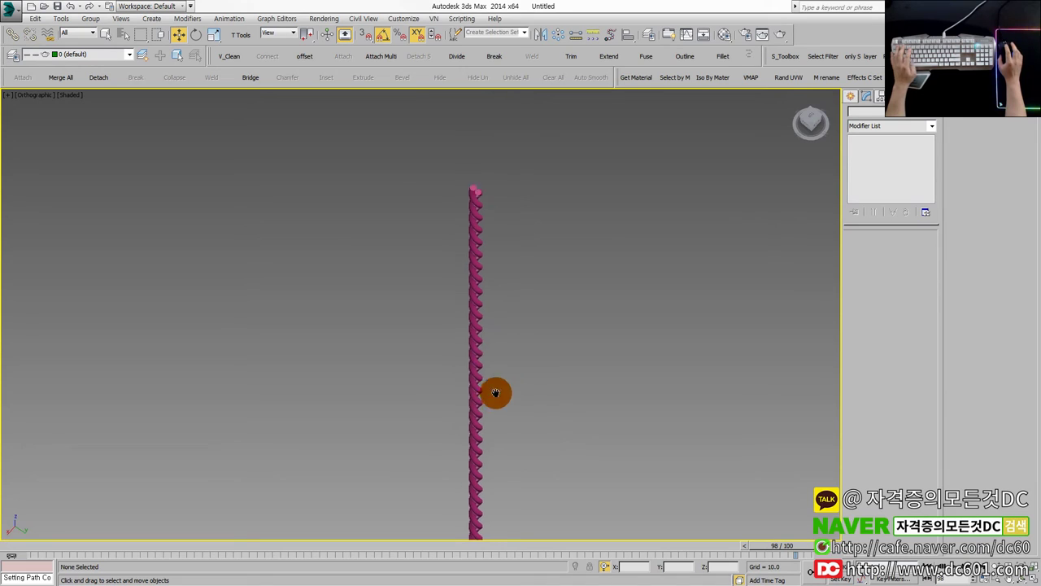
{"action": "scroll", "coordinate": [492, 358], "scroll_direction": "up", "scroll_amount": 2}
{"action": "scroll", "coordinate": [501, 321], "scroll_direction": "up", "scroll_amount": 1}
{"action": "scroll", "coordinate": [520, 317], "scroll_direction": "down", "scroll_amount": 2}
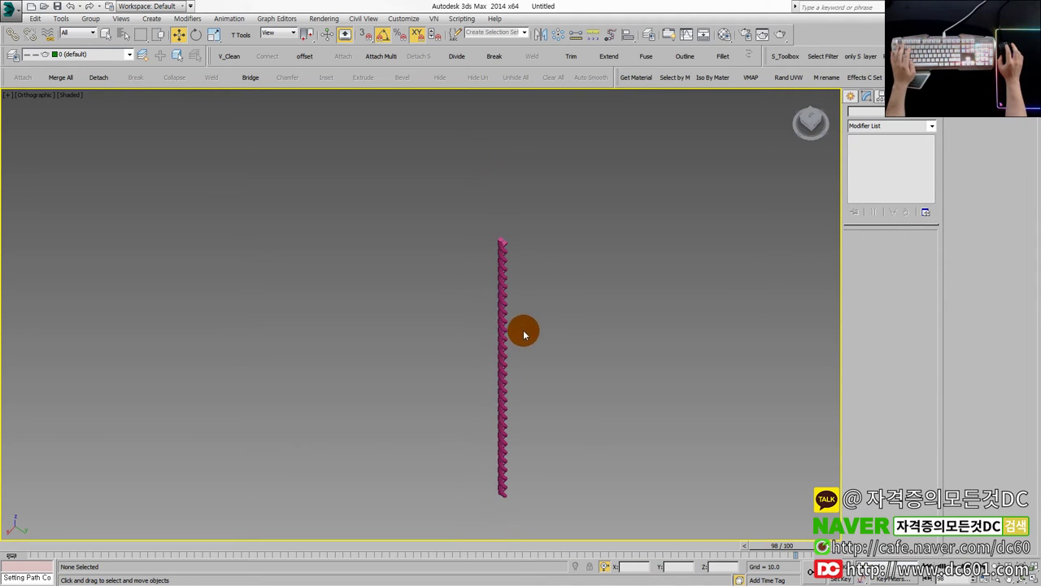
{"action": "middle_click_drag", "start_coordinate": [522, 330], "coordinate": [503, 366]}
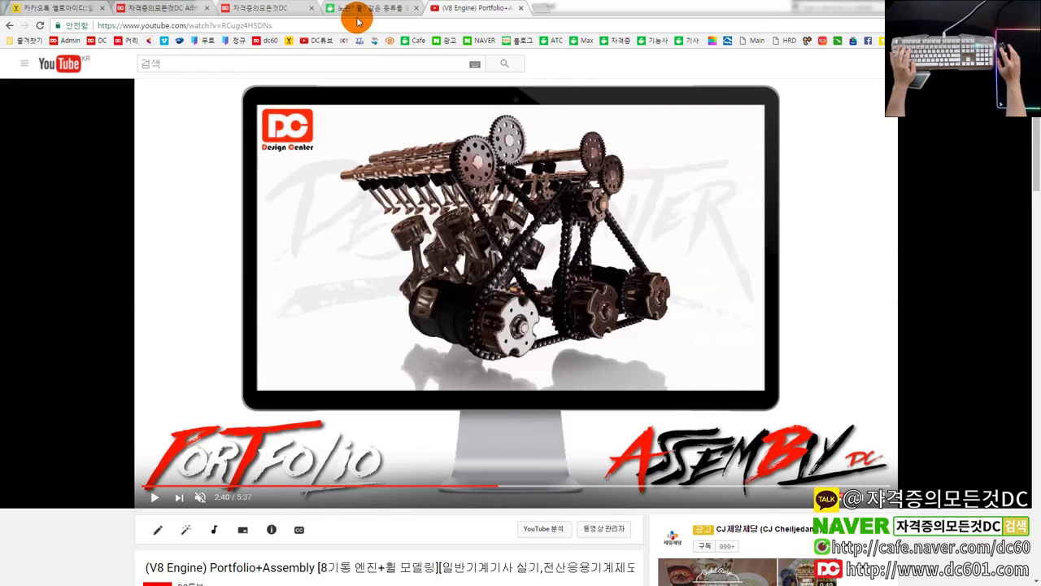
- Check the Naver cafe reference page, then start a Line spline in 3ds Max
{"action": "left_click", "coordinate": [357, 22]}
{"action": "scroll", "coordinate": [619, 342], "scroll_direction": "down", "scroll_amount": 3}
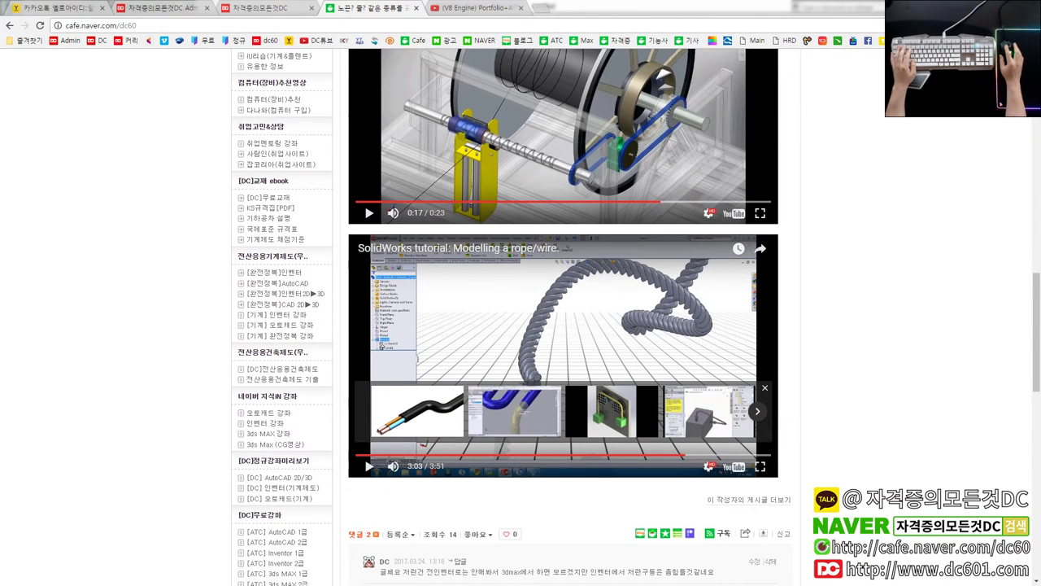
{"action": "left_click", "coordinate": [851, 96]}
{"action": "left_click", "coordinate": [872, 153]}
{"action": "left_click", "coordinate": [866, 113]}
{"action": "left_click", "coordinate": [869, 173]}
{"action": "key", "text": "alt+w"}
- Draw a curved four-vertex Bezier line in the Left view
{"action": "mouse_move", "coordinate": [567, 258]}
{"action": "middle_mouse_down"}
{"action": "mouse_move", "coordinate": [606, 240]}
{"action": "mouse_move", "coordinate": [539, 272]}
{"action": "middle_mouse_up"}
{"action": "left_click_drag", "start_coordinate": [580, 244], "coordinate": [570, 217]}
{"action": "left_click_drag", "start_coordinate": [593, 148], "coordinate": [607, 153]}
{"action": "left_click_drag", "start_coordinate": [684, 176], "coordinate": [725, 135]}
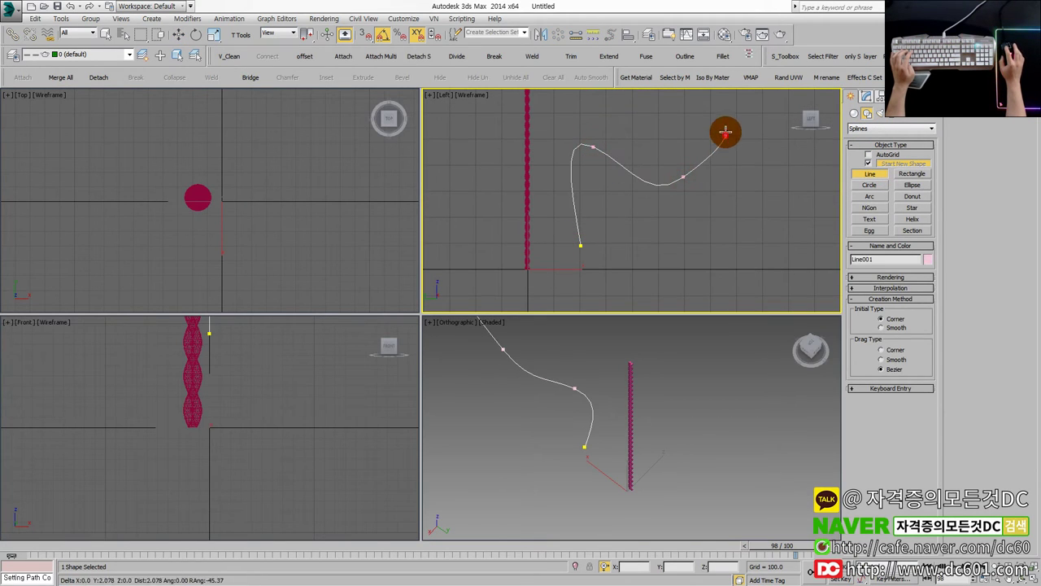
{"action": "left_click", "coordinate": [738, 122]}
{"action": "right_click", "coordinate": [732, 172]}
- Frame the new line and select its third vertex in Vertex mode
{"action": "key", "text": "alt+w"}
{"action": "key", "text": "alt+w"}
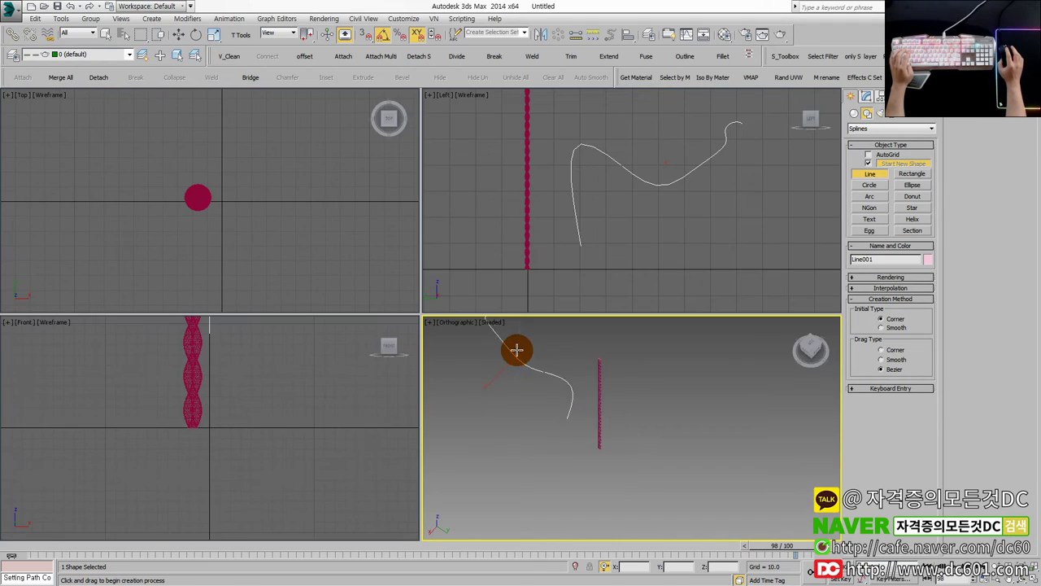
{"action": "key", "text": "alt+w"}
{"action": "scroll", "coordinate": [325, 277], "scroll_direction": "up", "scroll_amount": 2}
{"action": "middle_click_drag", "start_coordinate": [236, 187], "coordinate": [326, 276]}
{"action": "key", "text": "1"}
{"action": "middle_click_drag", "start_coordinate": [253, 259], "coordinate": [300, 284]}
{"action": "left_click_drag", "start_coordinate": [301, 285], "coordinate": [339, 303]}
- Move the third vertex up-left and the end vertex down-right to reshape the curve
{"action": "left_click", "coordinate": [281, 33]}
{"action": "left_click", "coordinate": [277, 42]}
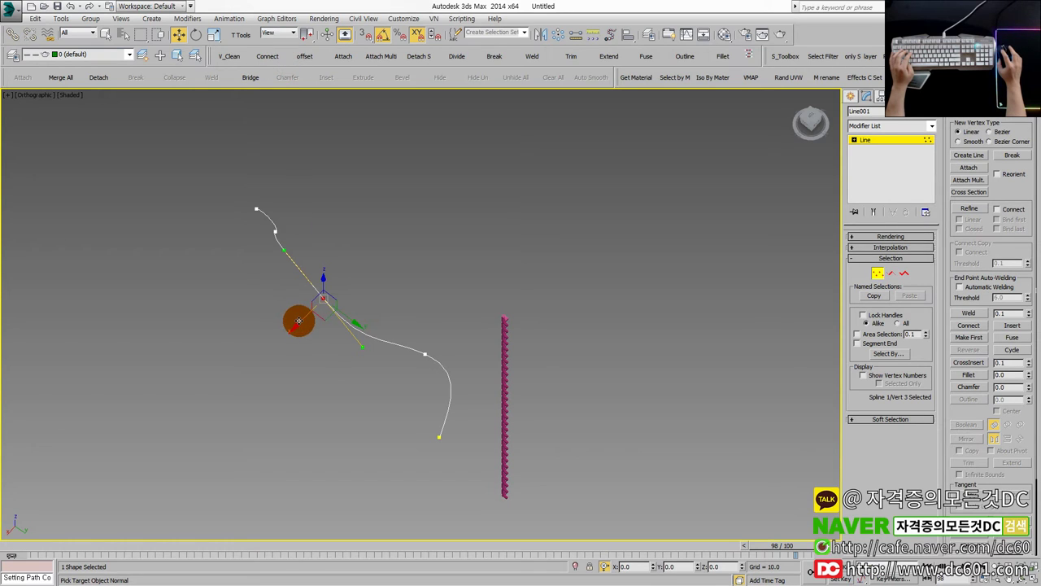
{"action": "left_click_drag", "start_coordinate": [299, 321], "coordinate": [288, 241]}
{"action": "middle_click_drag", "start_coordinate": [288, 242], "coordinate": [295, 245], "text": "alt"}
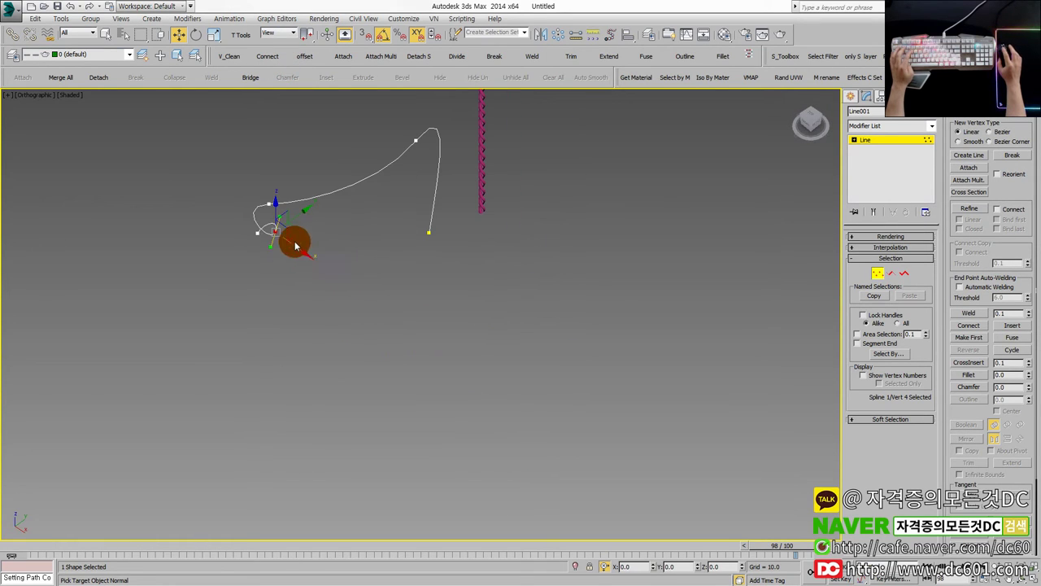
{"action": "left_click", "coordinate": [262, 250]}
{"action": "left_click_drag", "start_coordinate": [259, 233], "coordinate": [396, 258]}
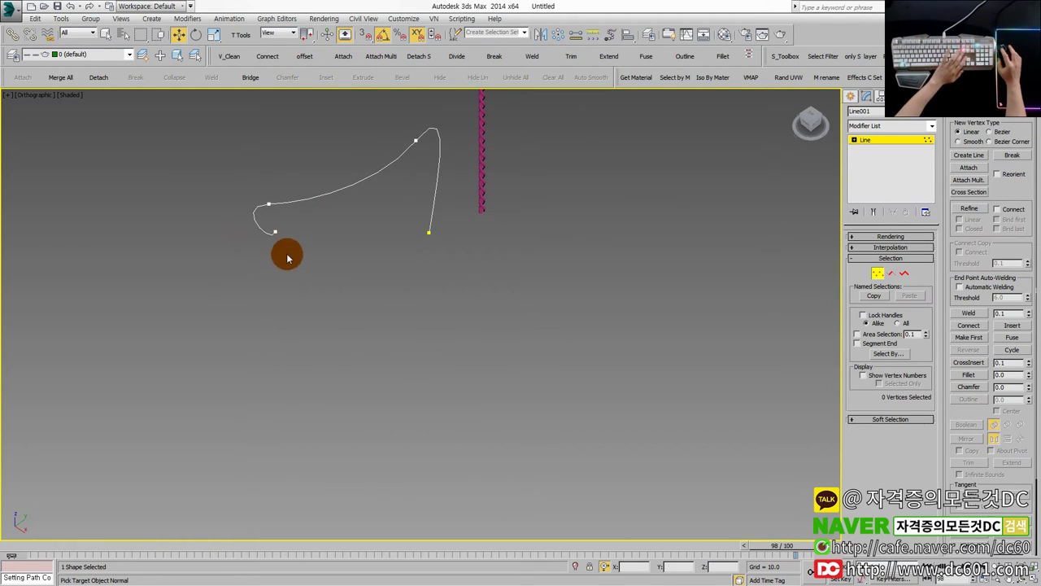
{"action": "middle_click_drag", "start_coordinate": [396, 259], "coordinate": [314, 249], "text": "alt"}
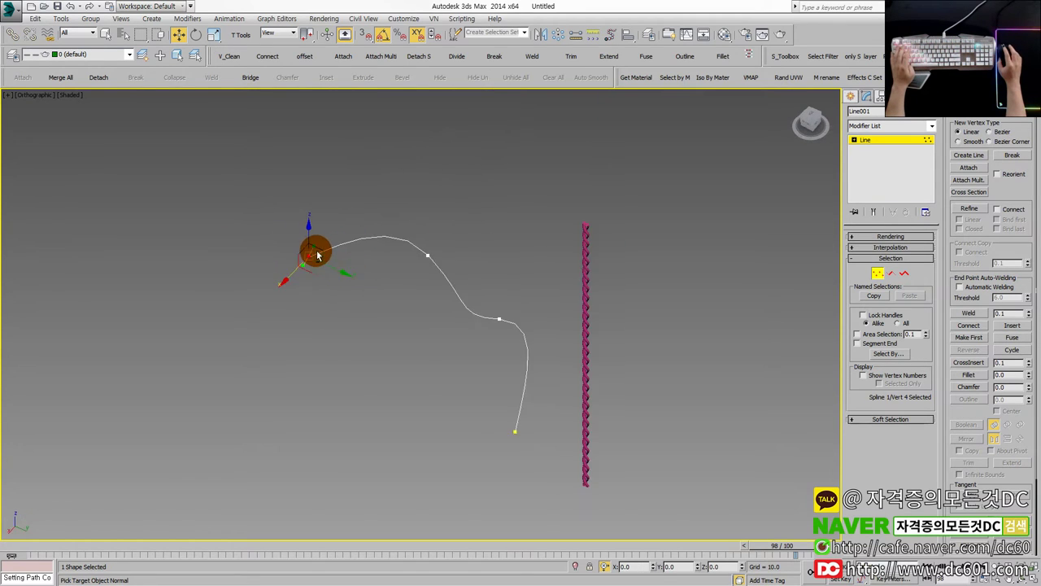
- Bend the curve at its second vertex, then select both rope strands
{"action": "left_click", "coordinate": [475, 362]}
{"action": "left_click_drag", "start_coordinate": [448, 385], "coordinate": [424, 396]}
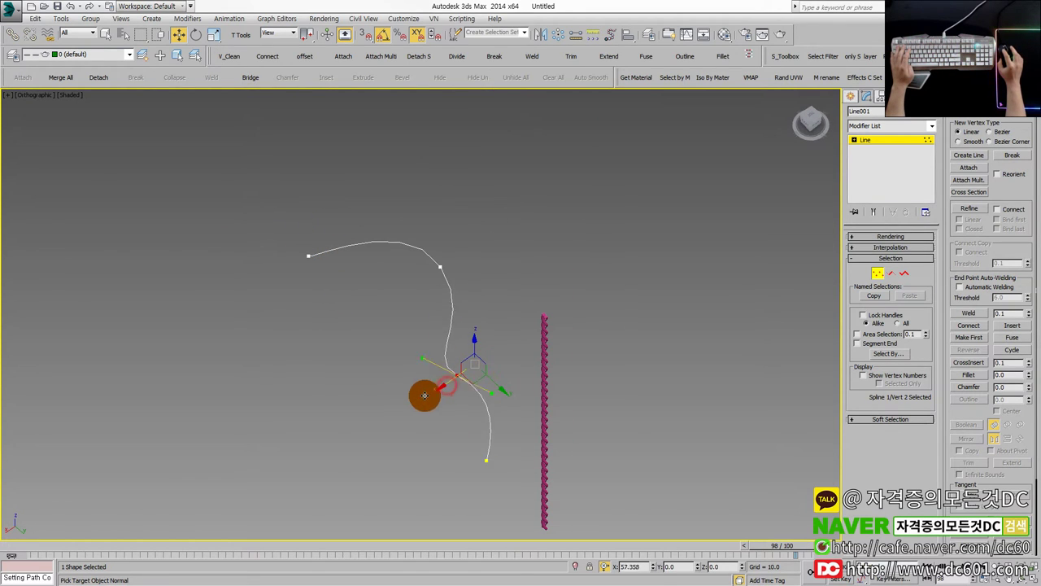
{"action": "left_click", "coordinate": [493, 395]}
{"action": "middle_click_drag", "start_coordinate": [539, 395], "coordinate": [588, 344]}
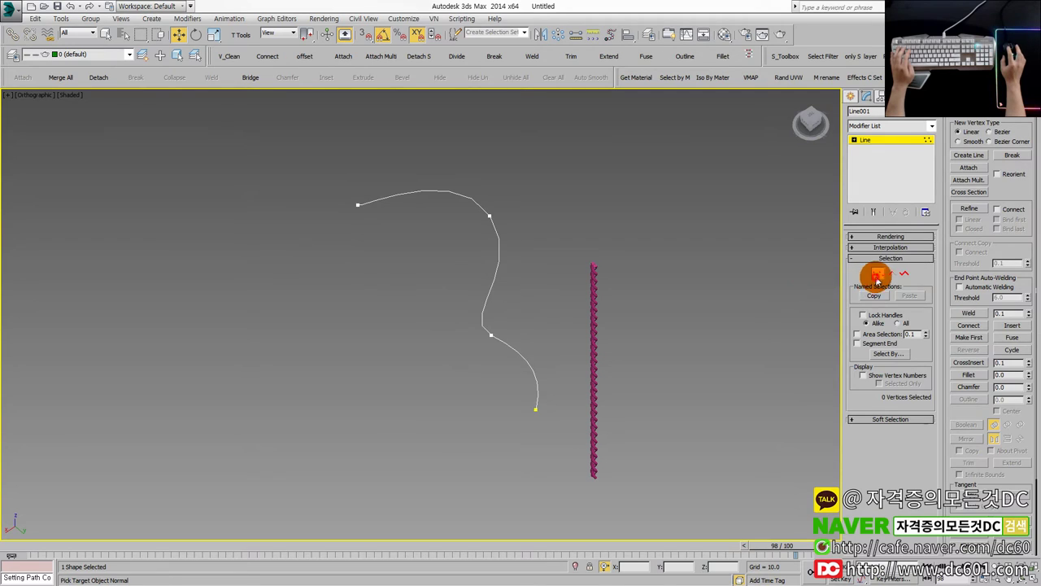
{"action": "left_click", "coordinate": [752, 327]}
{"action": "left_click_drag", "start_coordinate": [581, 297], "coordinate": [579, 301]}
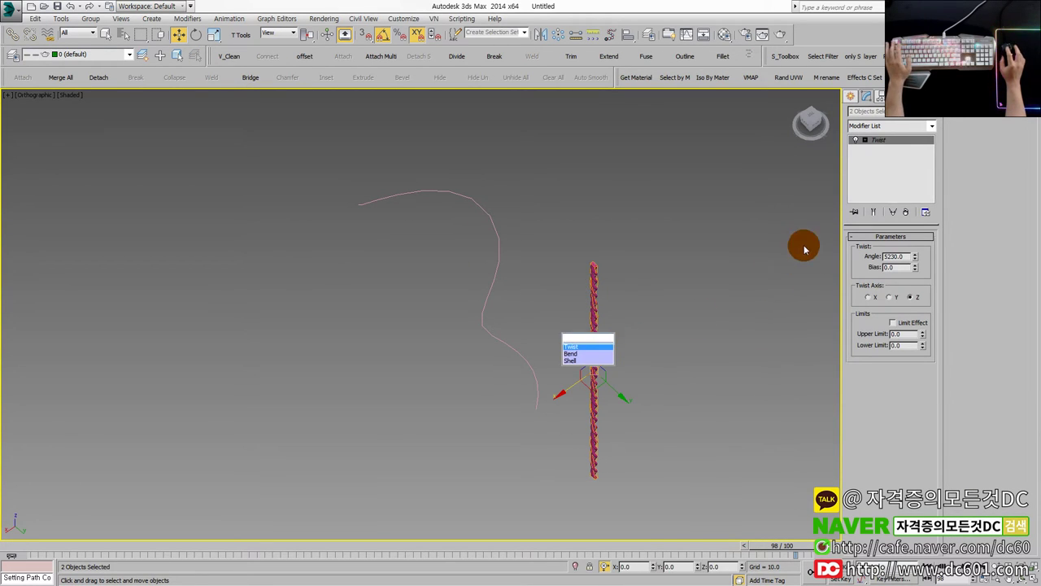
- Browse the Modifier List and select the Twist modifier in the stack
{"action": "left_click", "coordinate": [931, 127]}
{"action": "scroll", "coordinate": [927, 138], "scroll_direction": "up", "scroll_amount": 3}
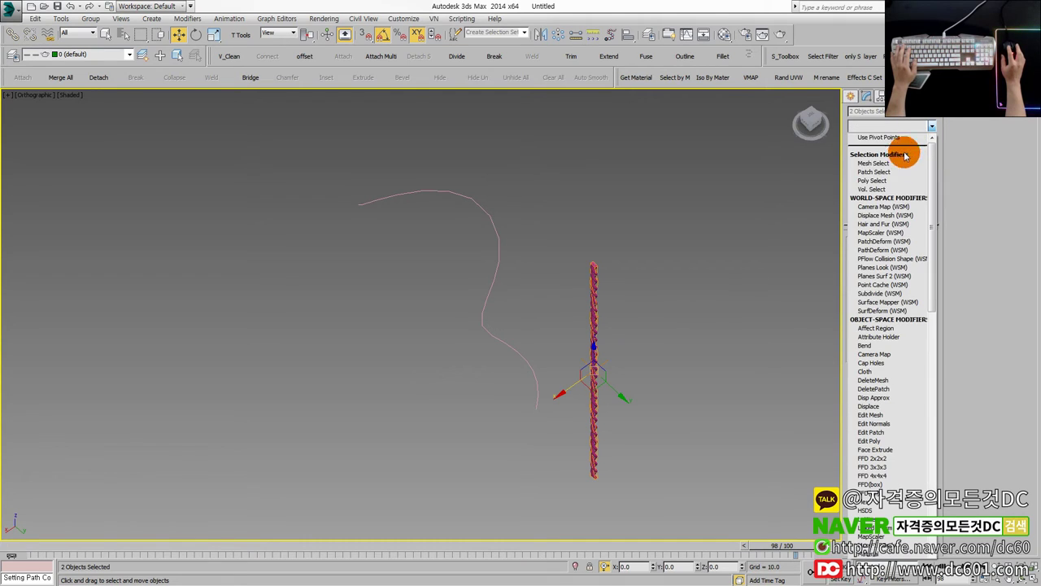
{"action": "left_click", "coordinate": [886, 250]}
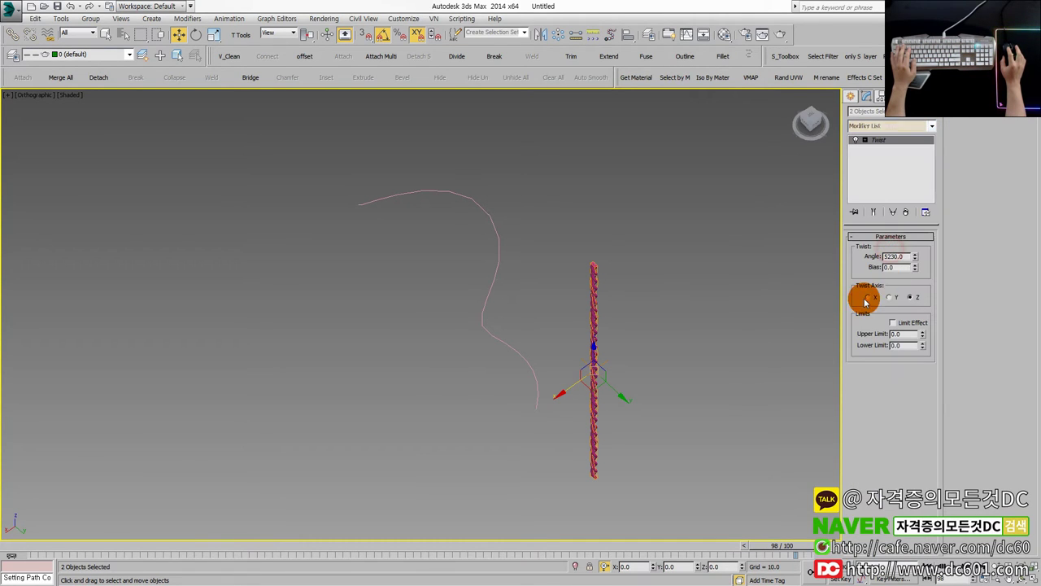
{"action": "left_click", "coordinate": [911, 140]}
{"action": "left_click", "coordinate": [933, 128]}
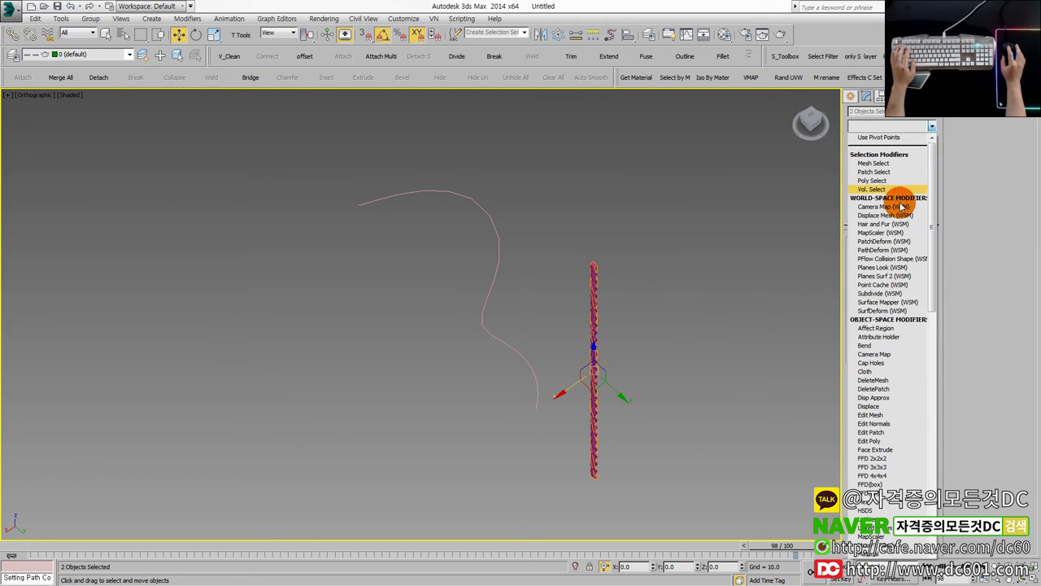
{"action": "left_click", "coordinate": [901, 254]}
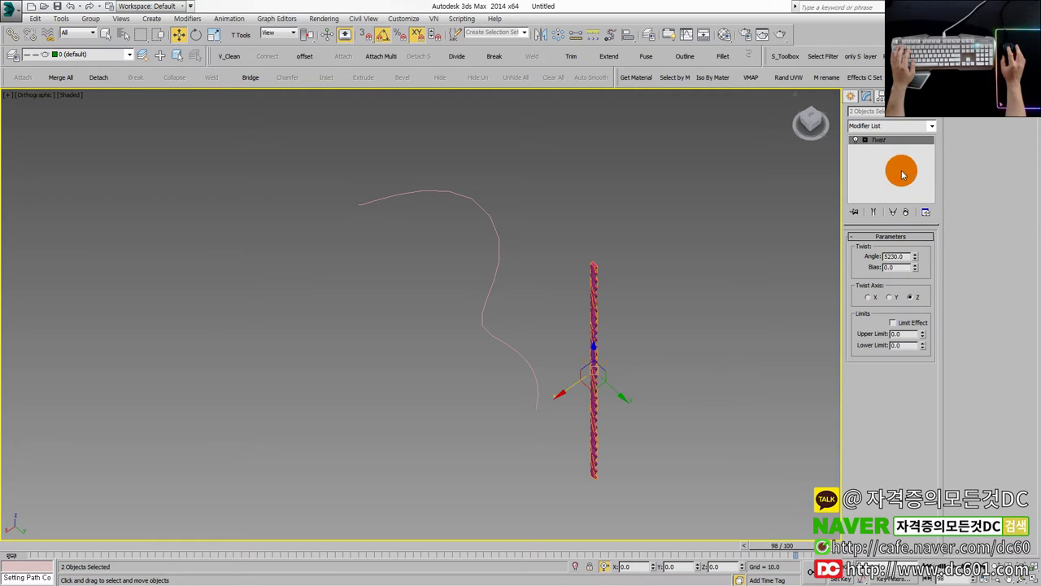
- Apply PathDeform (WSM) to the rope strands, then select only Cylinder002
{"action": "left_click_drag", "start_coordinate": [644, 317], "coordinate": [558, 257]}
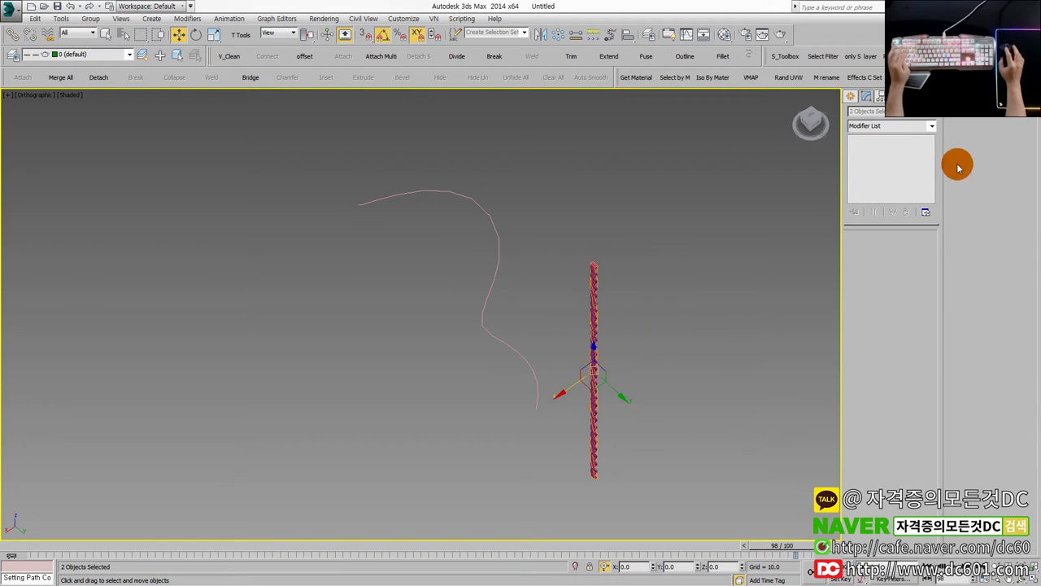
{"action": "left_click", "coordinate": [930, 126]}
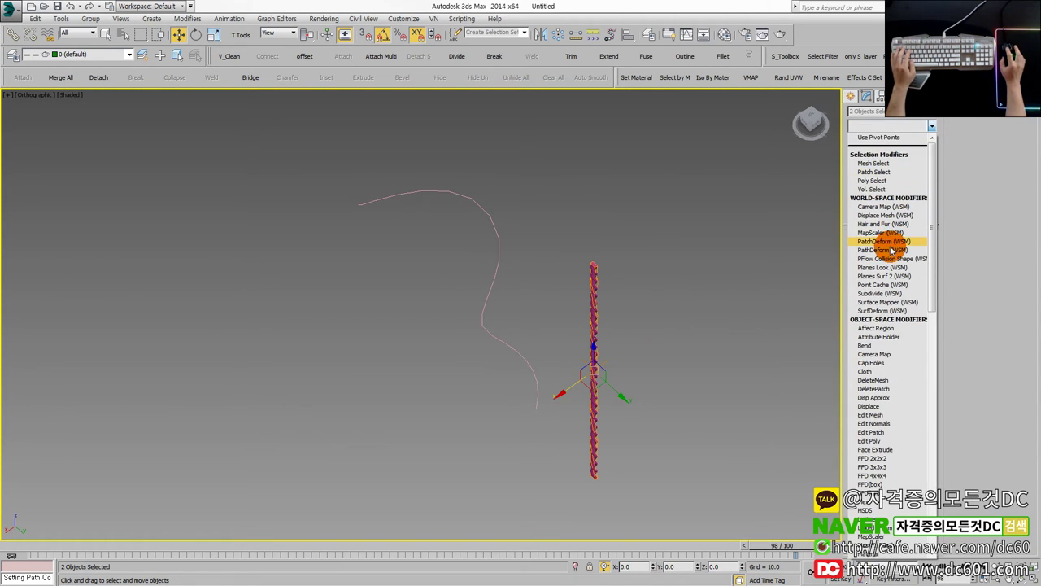
{"action": "left_click", "coordinate": [891, 249]}
{"action": "left_click", "coordinate": [595, 309]}
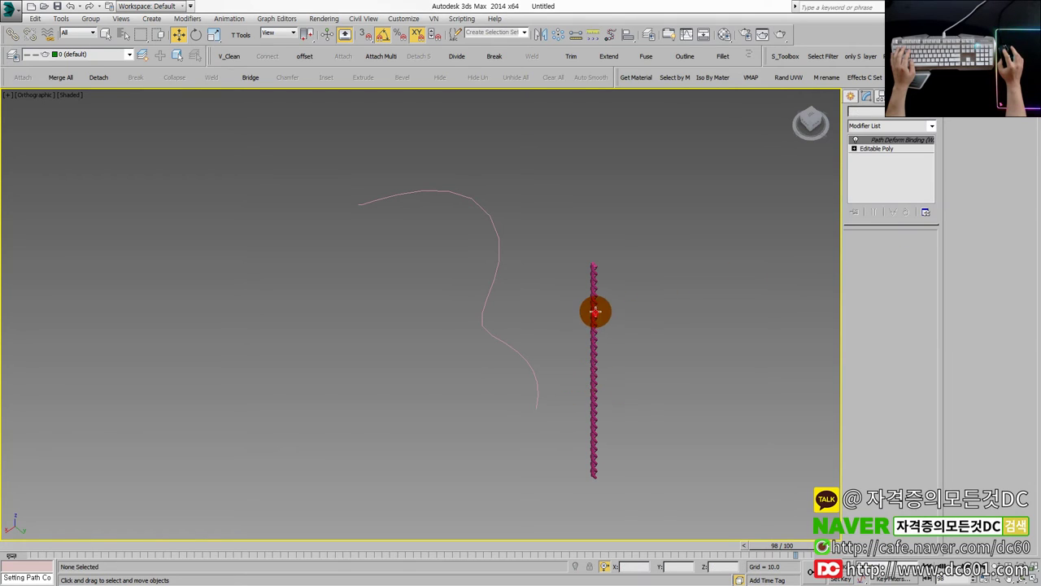
{"action": "left_click_drag", "start_coordinate": [632, 340], "coordinate": [597, 288]}
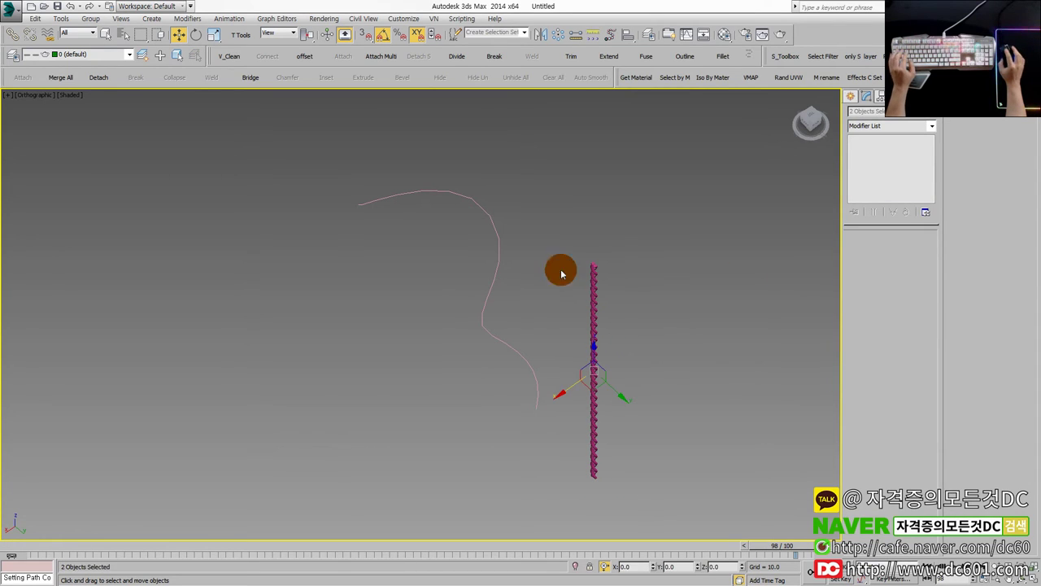
{"action": "left_click", "coordinate": [59, 77]}
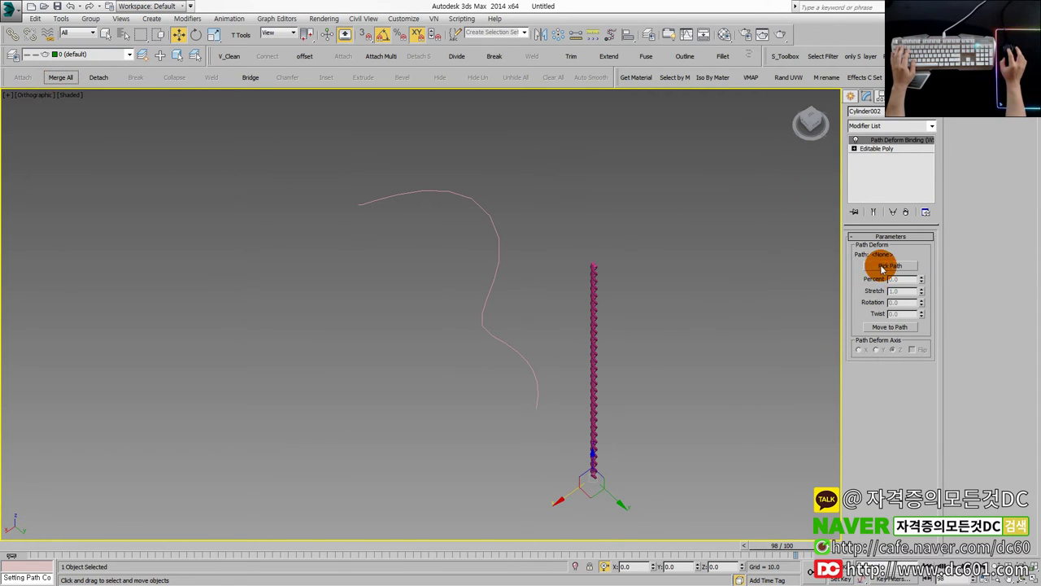
- Pick Line001 as the rope's path and set the Path Deform axis to Z
{"action": "left_click", "coordinate": [507, 349]}
{"action": "left_click", "coordinate": [892, 349]}
{"action": "mouse_move", "coordinate": [807, 332]}
{"action": "middle_mouse_down", "text": "alt"}
{"action": "mouse_move", "coordinate": [494, 333]}
{"action": "mouse_move", "coordinate": [627, 220]}
{"action": "middle_mouse_up", "text": "alt"}
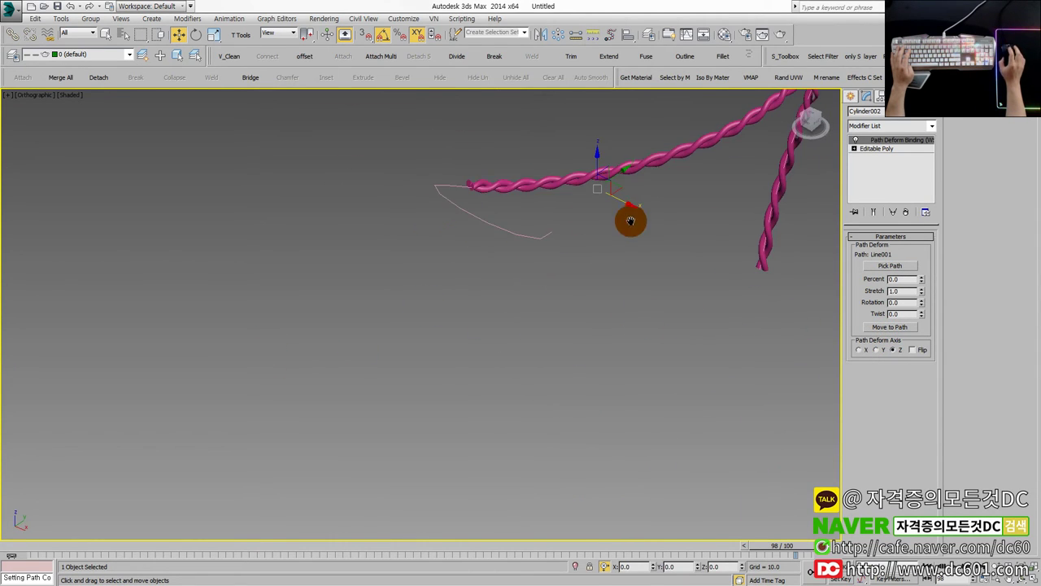
{"action": "scroll", "coordinate": [628, 220], "scroll_direction": "up", "scroll_amount": 3}
{"action": "scroll", "coordinate": [569, 239], "scroll_direction": "down", "scroll_amount": 3}
{"action": "mouse_move", "coordinate": [599, 281]}
{"action": "middle_mouse_down", "text": "alt"}
{"action": "mouse_move", "coordinate": [530, 318]}
{"action": "mouse_move", "coordinate": [323, 360]}
{"action": "middle_mouse_up", "text": "alt"}
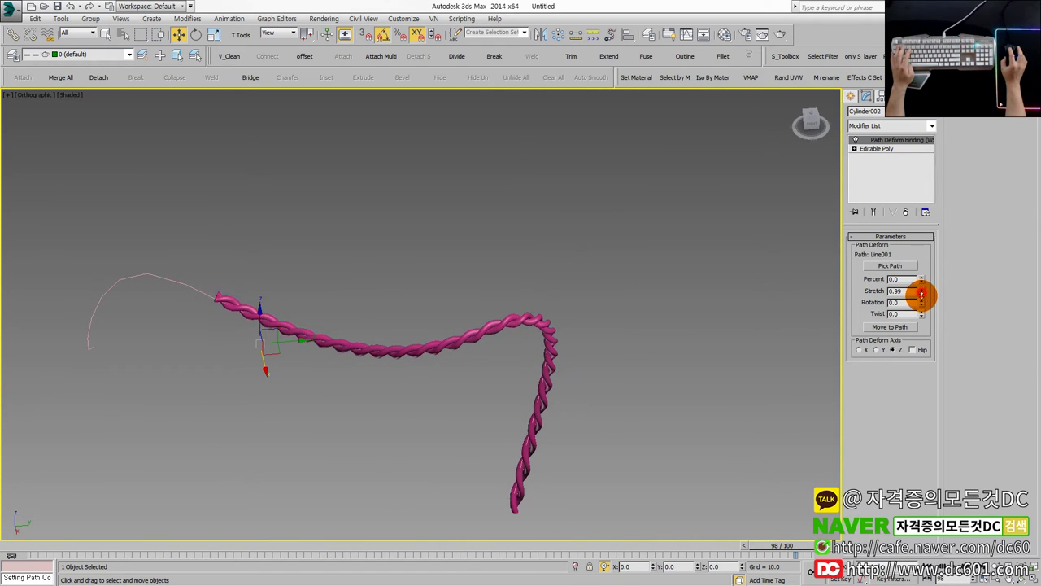
- Try lowering Stretch to 0.66, undo it back to 1.0, and select Line001
{"action": "left_click_drag", "start_coordinate": [923, 295], "coordinate": [930, 307]}
{"action": "mouse_move", "coordinate": [627, 367]}
{"action": "middle_mouse_down", "text": "alt"}
{"action": "mouse_move", "coordinate": [620, 348]}
{"action": "mouse_move", "coordinate": [650, 350]}
{"action": "mouse_move", "coordinate": [480, 357]}
{"action": "mouse_move", "coordinate": [561, 342]}
{"action": "middle_mouse_up", "text": "alt"}
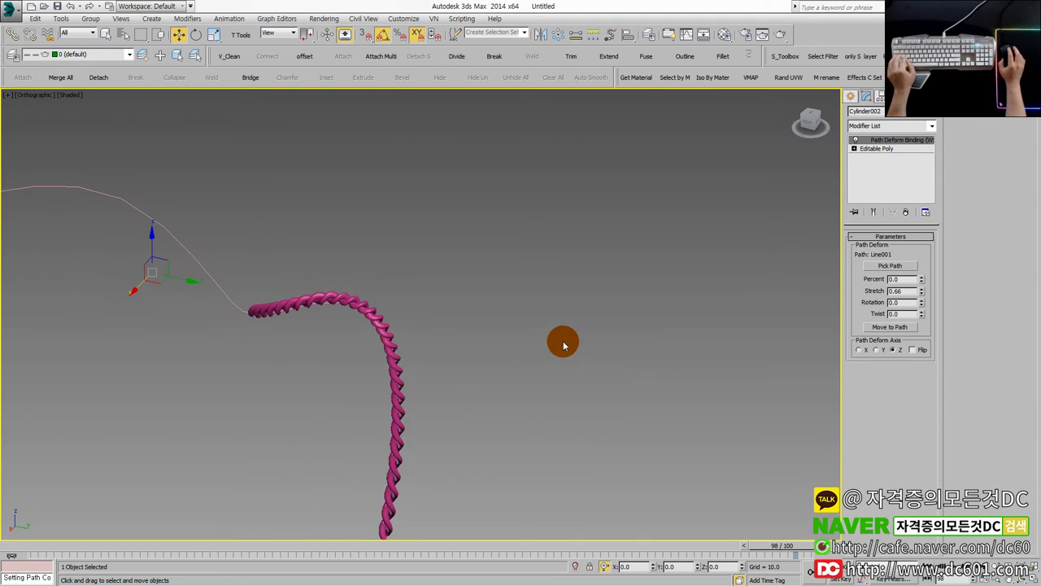
{"action": "key", "text": "ctrl+z"}
{"action": "key", "text": "ctrl+z"}
{"action": "left_click_drag", "start_coordinate": [464, 339], "coordinate": [360, 358]}
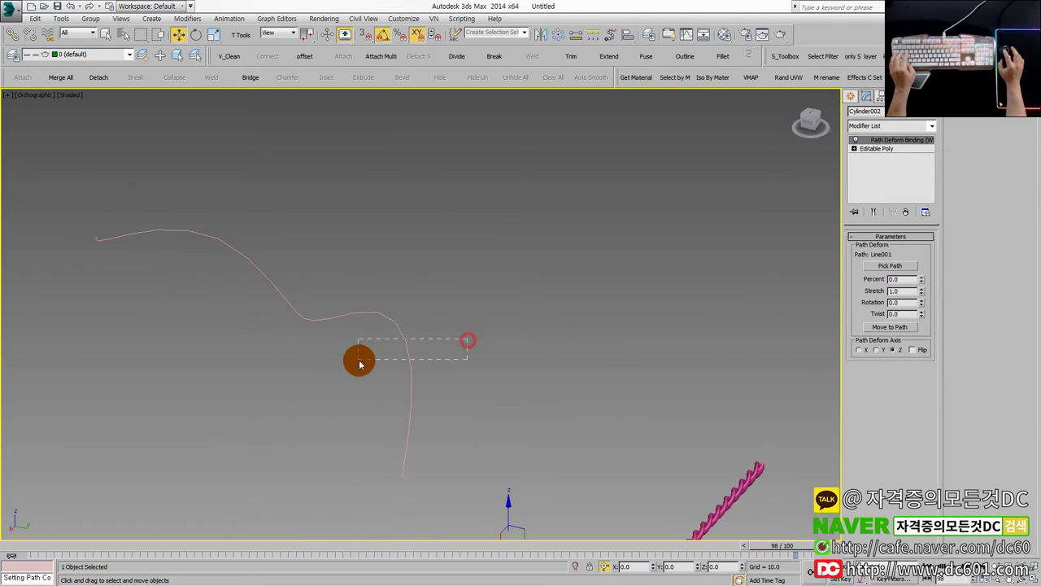
- Pick Line001 as Cylinder002's path and use Move to Path
{"action": "middle_click_drag", "start_coordinate": [530, 376], "coordinate": [749, 297], "text": "alt"}
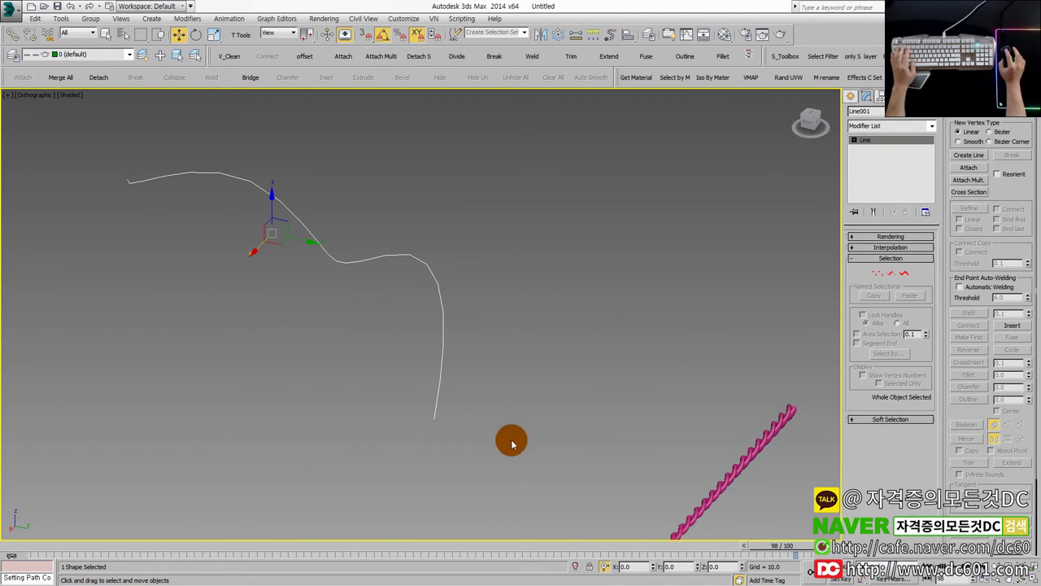
{"action": "left_click_drag", "start_coordinate": [693, 429], "coordinate": [693, 429]}
{"action": "middle_click_drag", "start_coordinate": [693, 429], "coordinate": [657, 395]}
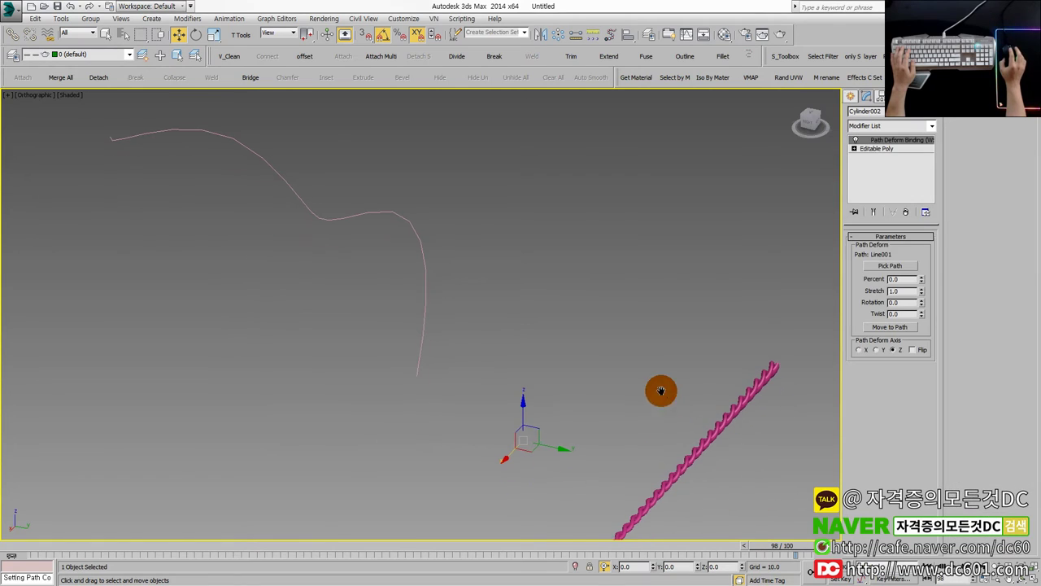
{"action": "left_click", "coordinate": [881, 268]}
{"action": "left_click", "coordinate": [427, 284]}
{"action": "left_click", "coordinate": [879, 326]}
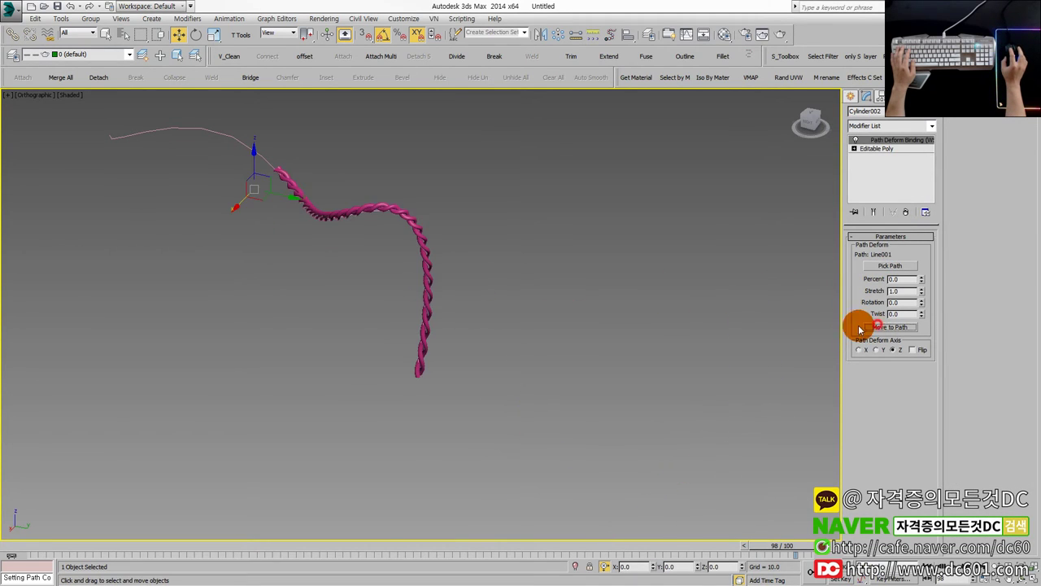
{"action": "scroll", "coordinate": [425, 295], "scroll_direction": "up", "scroll_amount": 2}
{"action": "scroll", "coordinate": [372, 272], "scroll_direction": "up", "scroll_amount": 2}
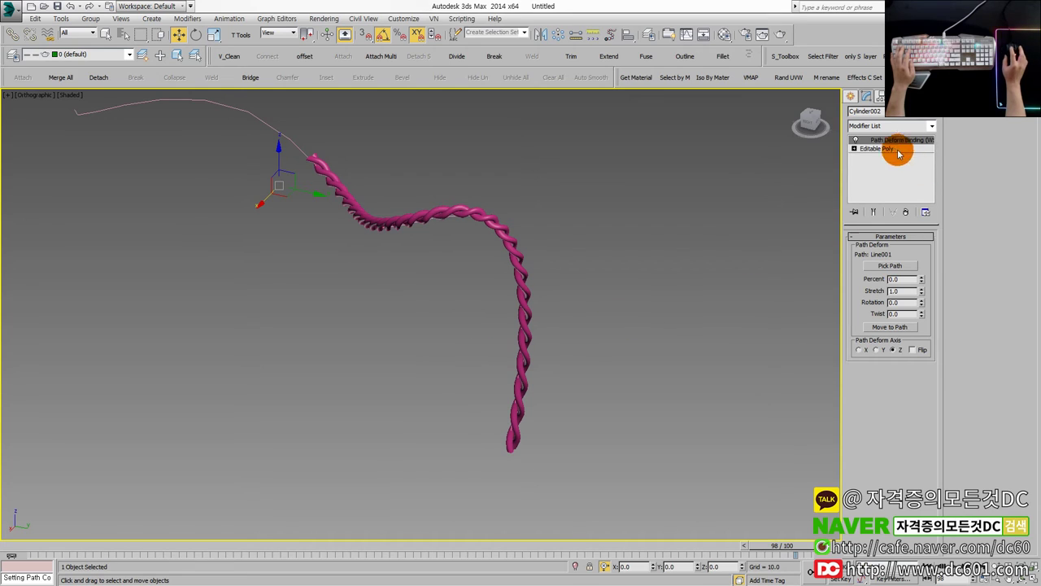
- Move Line001's end vertex to reshape the rope, then delete the spline
{"action": "left_click", "coordinate": [268, 133]}
{"action": "key", "text": "1"}
{"action": "mouse_move", "coordinate": [464, 421]}
{"action": "left_mouse_down"}
{"action": "mouse_move", "coordinate": [570, 460]}
{"action": "mouse_move", "coordinate": [381, 442]}
{"action": "mouse_move", "coordinate": [674, 430]}
{"action": "mouse_move", "coordinate": [423, 425]}
{"action": "mouse_move", "coordinate": [426, 412]}
{"action": "mouse_move", "coordinate": [383, 344]}
{"action": "mouse_move", "coordinate": [418, 344]}
{"action": "mouse_move", "coordinate": [435, 383]}
{"action": "mouse_move", "coordinate": [560, 360]}
{"action": "left_mouse_up"}
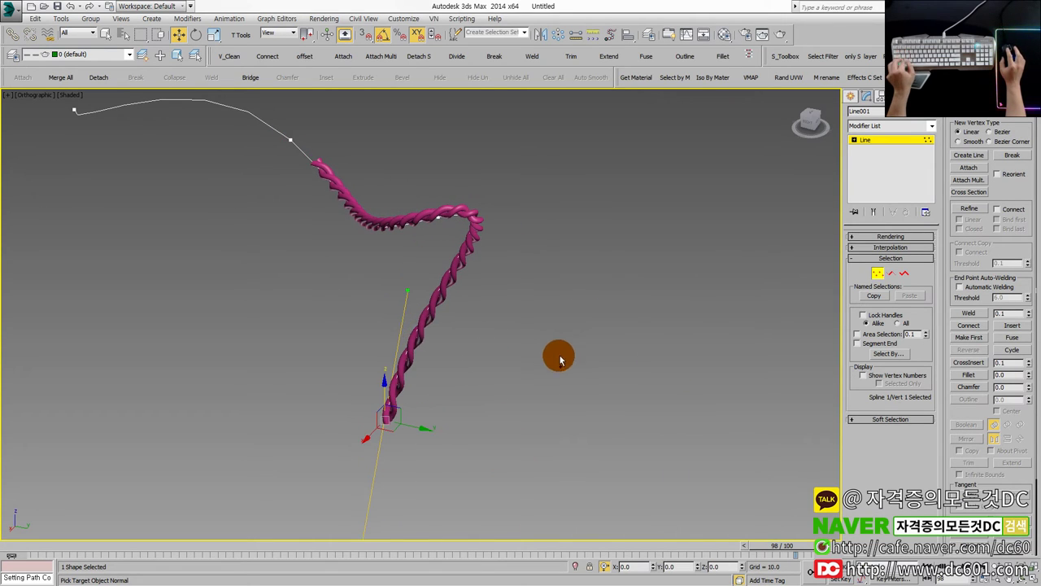
{"action": "scroll", "coordinate": [328, 297], "scroll_direction": "down", "scroll_amount": 4}
{"action": "mouse_move", "coordinate": [265, 262]}
{"action": "left_mouse_down"}
{"action": "mouse_move", "coordinate": [237, 190]}
{"action": "mouse_move", "coordinate": [228, 197]}
{"action": "left_mouse_up"}
{"action": "key", "text": "Delete"}
- Remove the Path Deform modifier from the rope and maximize the Top view
{"action": "left_click_drag", "start_coordinate": [418, 263], "coordinate": [302, 158]}
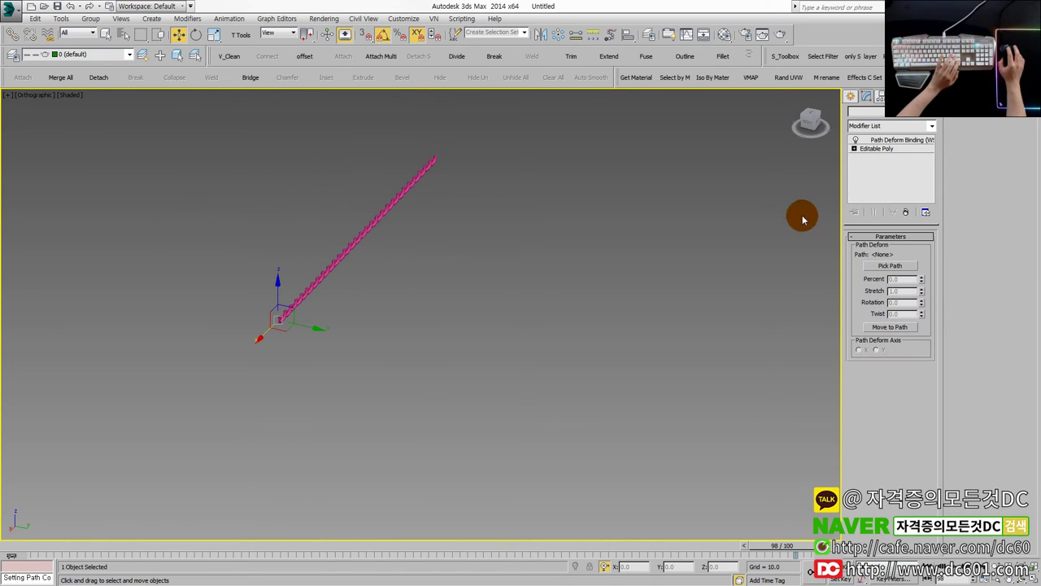
{"action": "left_click", "coordinate": [905, 211]}
{"action": "key", "text": "alt+w"}
{"action": "right_click", "coordinate": [332, 242]}
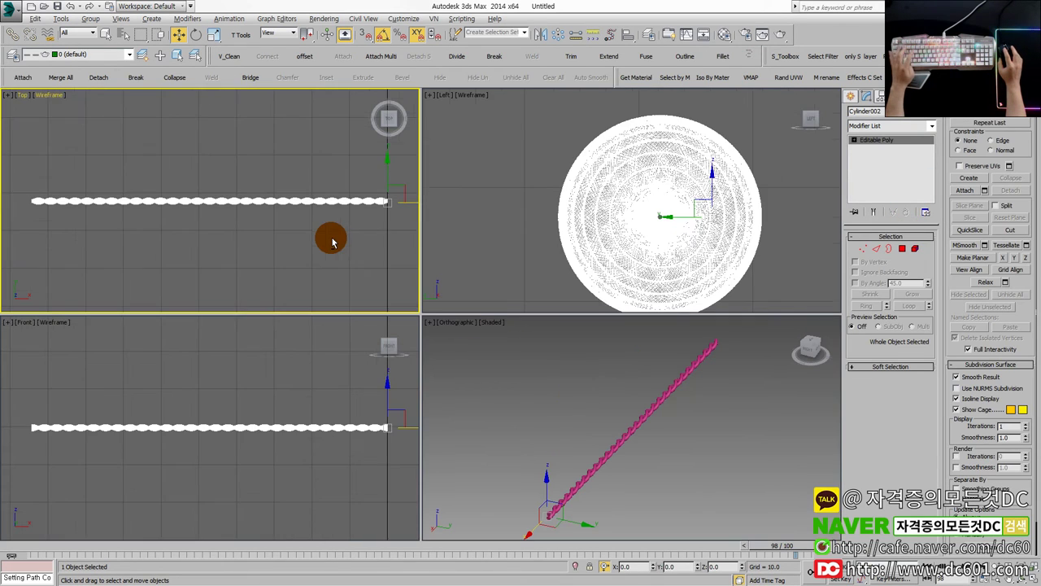
{"action": "left_click", "coordinate": [342, 245]}
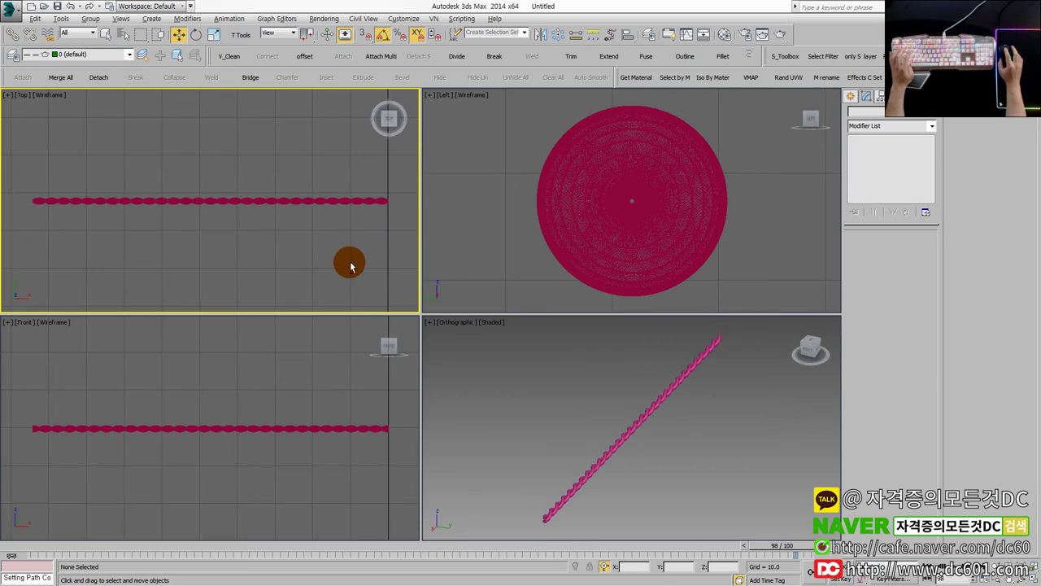
{"action": "key", "text": "alt+w"}
{"action": "scroll", "coordinate": [488, 297], "scroll_direction": "down", "scroll_amount": 3}
{"action": "middle_click_drag", "start_coordinate": [488, 298], "coordinate": [447, 415]}
- Activate Standard Primitives Cylinder creation, preset to 200 height segments and 18 sides
{"action": "left_click", "coordinate": [850, 100]}
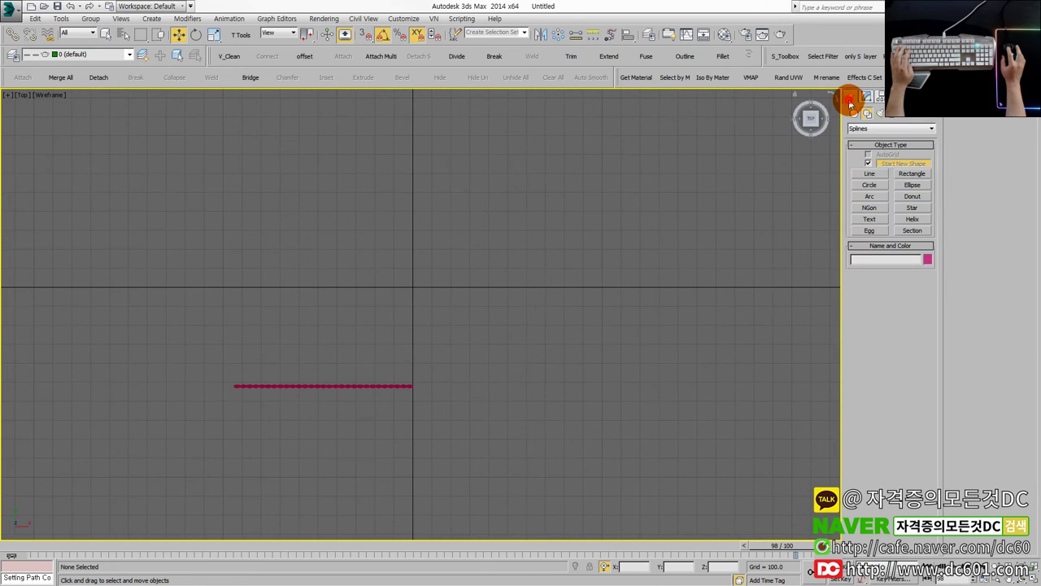
{"action": "left_click", "coordinate": [885, 188]}
{"action": "left_click", "coordinate": [855, 114]}
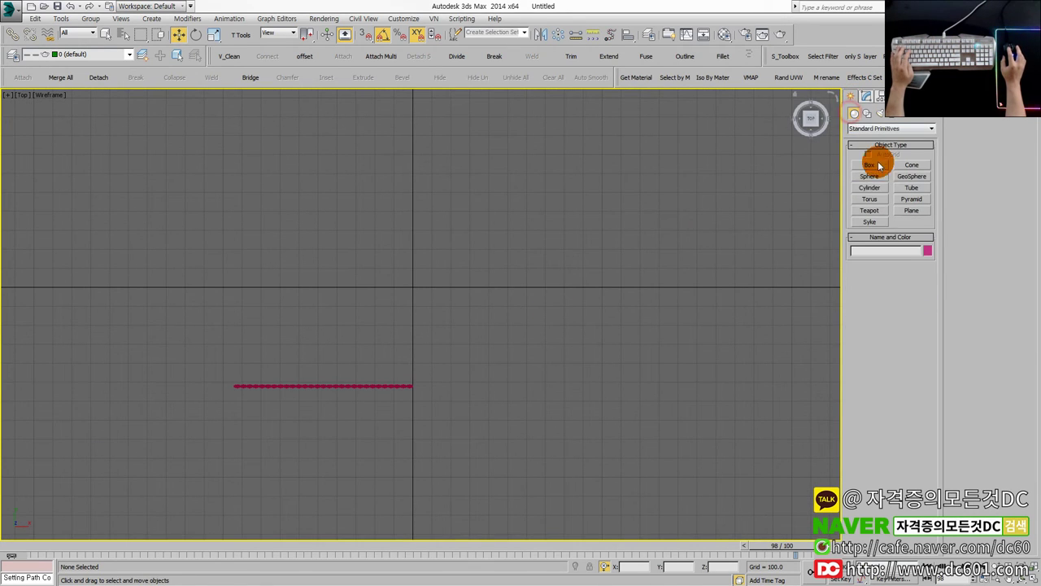
{"action": "left_click", "coordinate": [875, 188]}
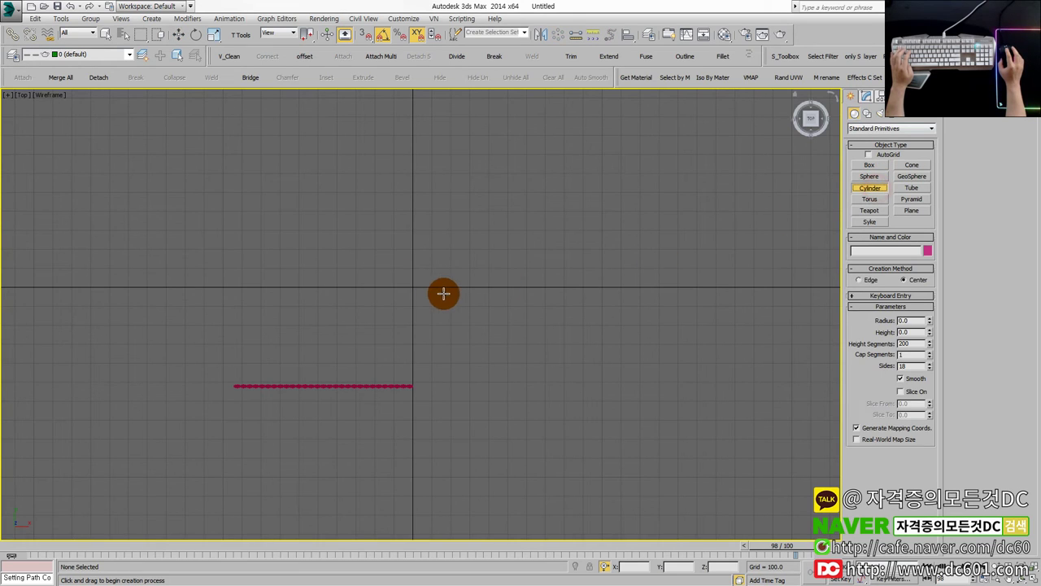
- Draw a cylinder centred at the scene origin and frame it in the shaded view
{"action": "left_click_drag", "start_coordinate": [442, 285], "coordinate": [462, 310]}
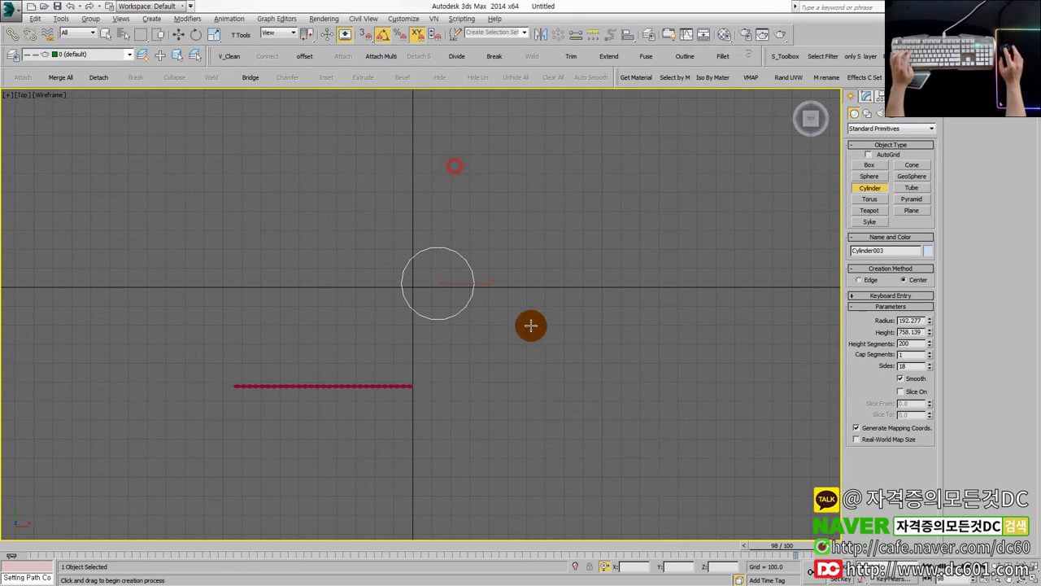
{"action": "key", "text": "F3"}
{"action": "middle_click_drag", "start_coordinate": [472, 223], "coordinate": [616, 414], "text": "alt"}
{"action": "scroll", "coordinate": [616, 413], "scroll_direction": "down", "scroll_amount": 4}
{"action": "middle_click_drag", "start_coordinate": [609, 342], "coordinate": [589, 381]}
{"action": "key", "text": "F4"}
- Give the cylinder 1 height segment and 28 sides, and make it thinner
{"action": "left_click", "coordinate": [867, 96]}
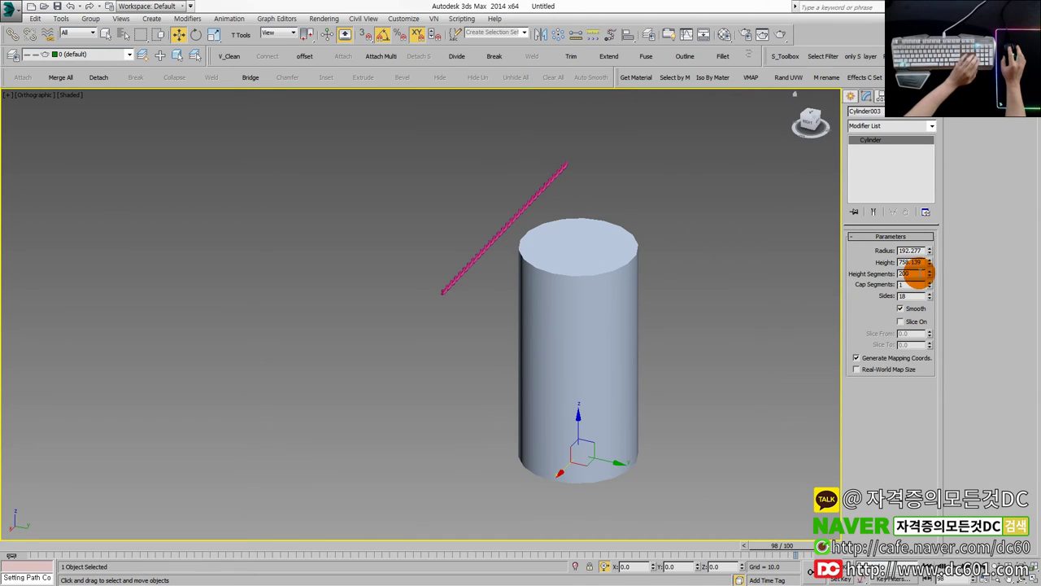
{"action": "double_click", "coordinate": [911, 273]}
{"action": "type", "text": "1"}
{"action": "key", "text": "Return"}
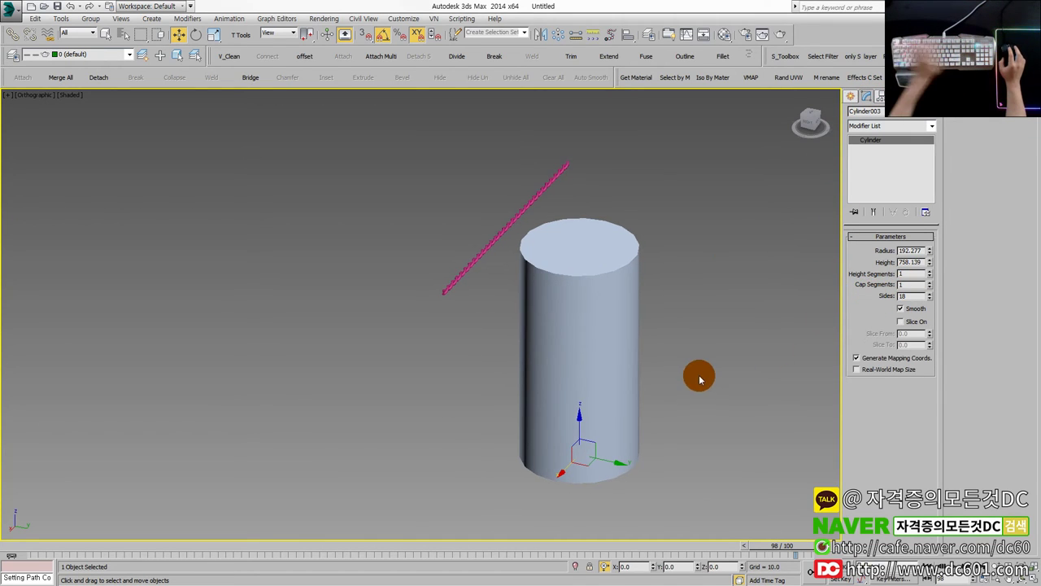
{"action": "key", "text": "F4"}
{"action": "left_click_drag", "start_coordinate": [929, 297], "coordinate": [933, 244]}
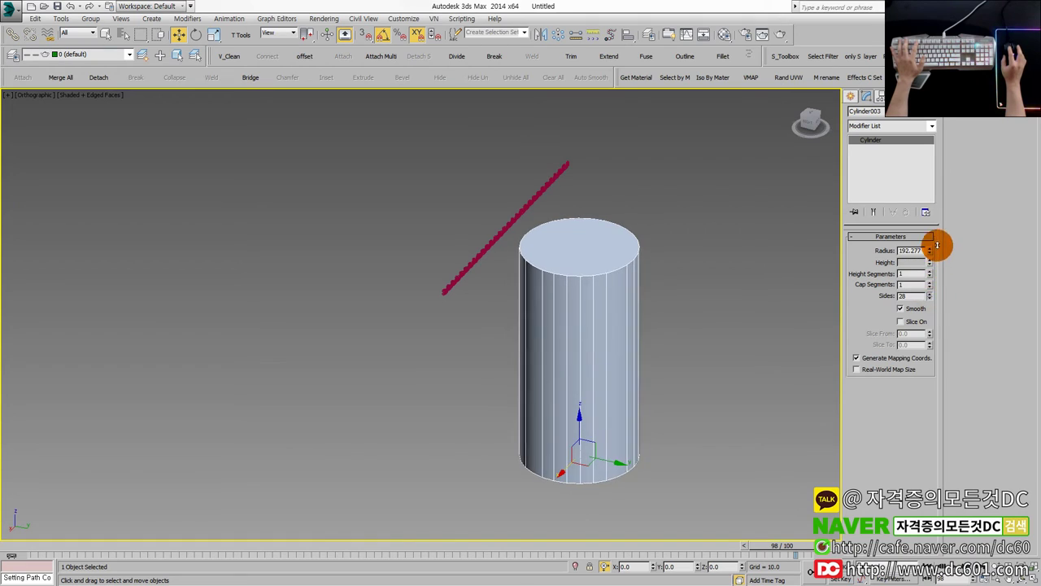
{"action": "key", "text": "F4"}
{"action": "left_click_drag", "start_coordinate": [930, 251], "coordinate": [937, 302]}
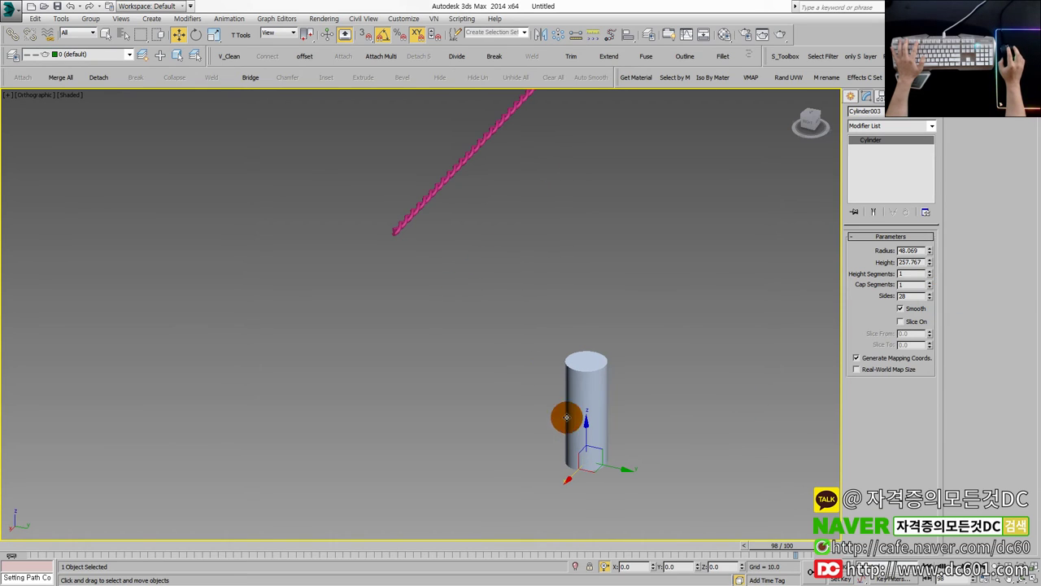
- Move the rope upward in the enlarged top view
{"action": "left_click", "coordinate": [422, 225]}
{"action": "key", "text": "alt+w"}
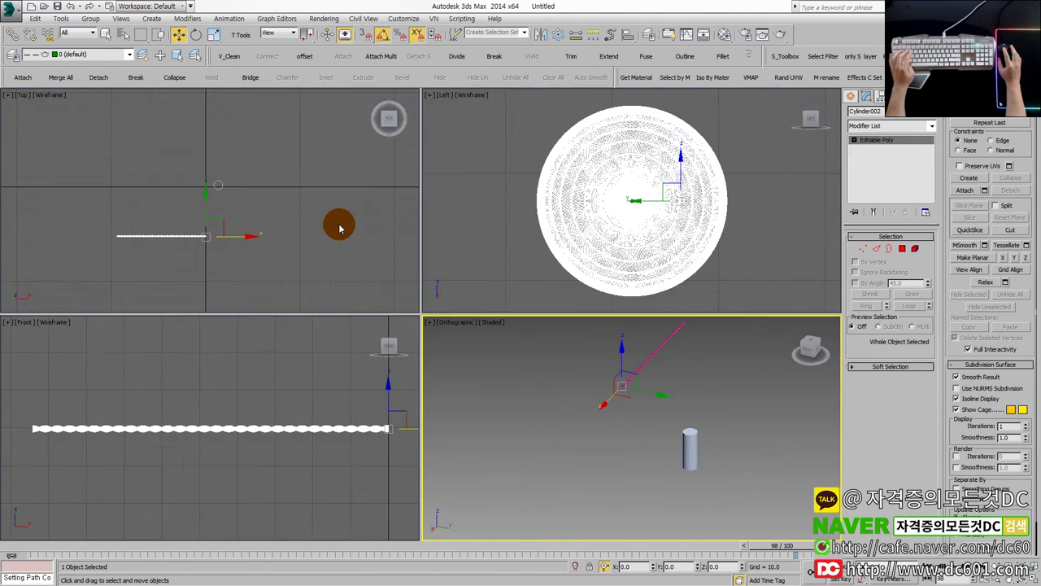
{"action": "key", "text": "alt+w"}
{"action": "mouse_move", "coordinate": [407, 312]}
{"action": "left_mouse_down"}
{"action": "mouse_move", "coordinate": [395, 289]}
{"action": "mouse_move", "coordinate": [418, 260]}
{"action": "left_mouse_up"}
{"action": "scroll", "coordinate": [418, 260], "scroll_direction": "up", "scroll_amount": 2}
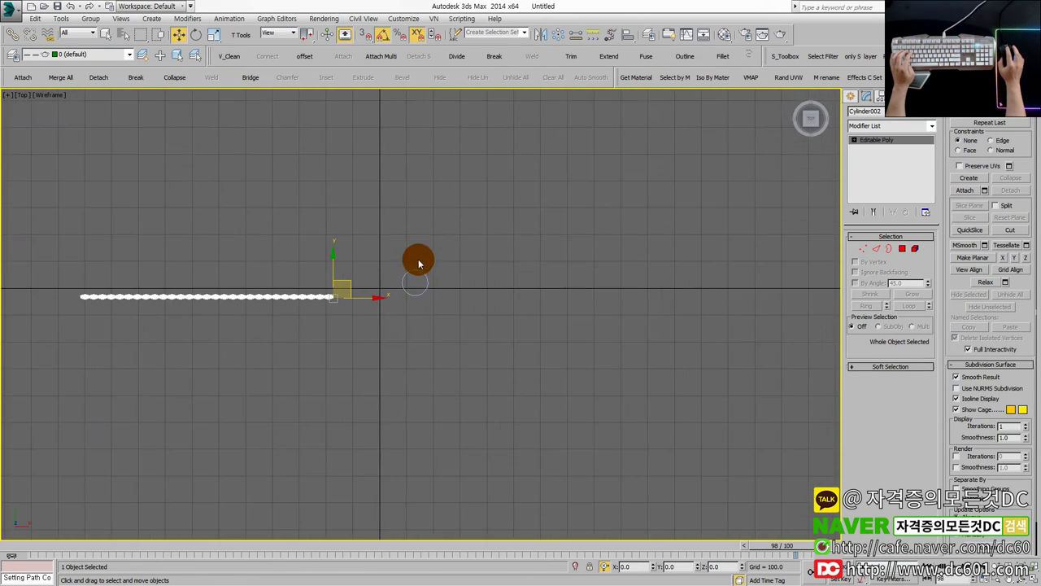
- Widen the cylinder to radius 149.496 and bring up the spline Shapes list
{"action": "left_click", "coordinate": [410, 260]}
{"action": "left_click_drag", "start_coordinate": [929, 228], "coordinate": [951, 133]}
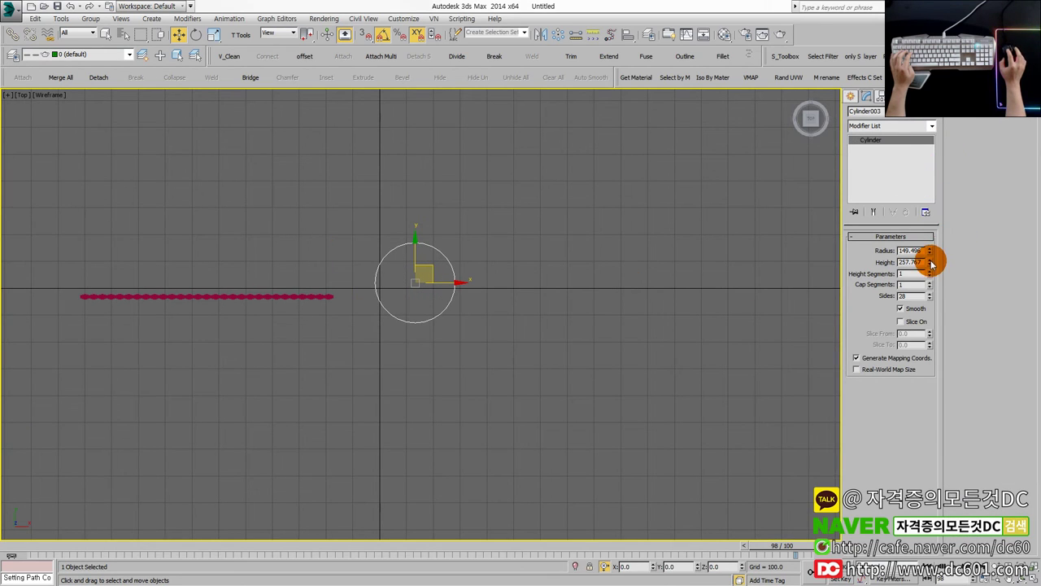
{"action": "left_click", "coordinate": [853, 98]}
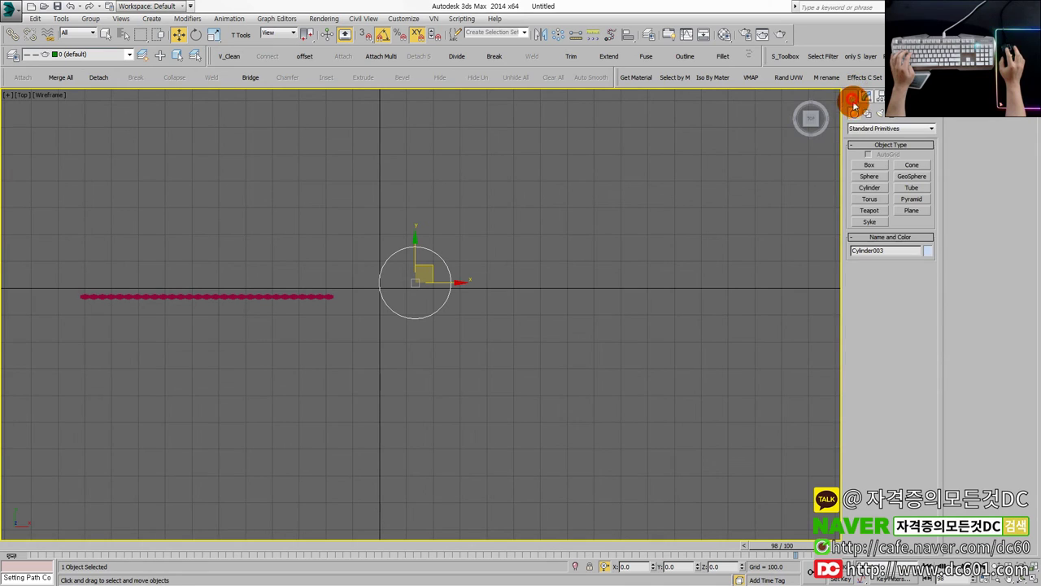
{"action": "left_click", "coordinate": [865, 116]}
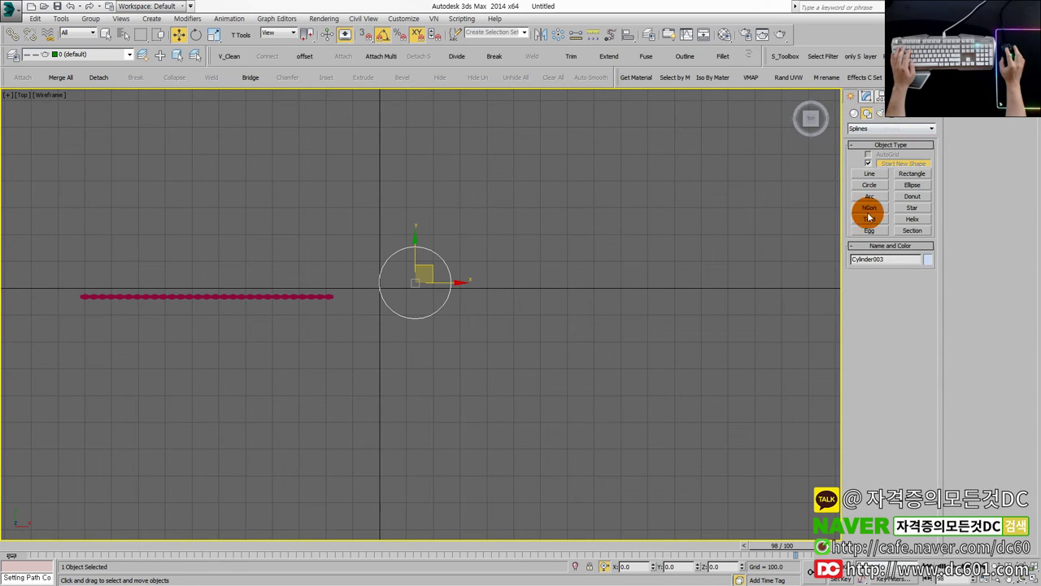
- Draw a helix centred on the cylinder
{"action": "scroll", "coordinate": [418, 287], "scroll_direction": "up", "scroll_amount": 2}
{"action": "left_click_drag", "start_coordinate": [414, 280], "coordinate": [467, 316]}
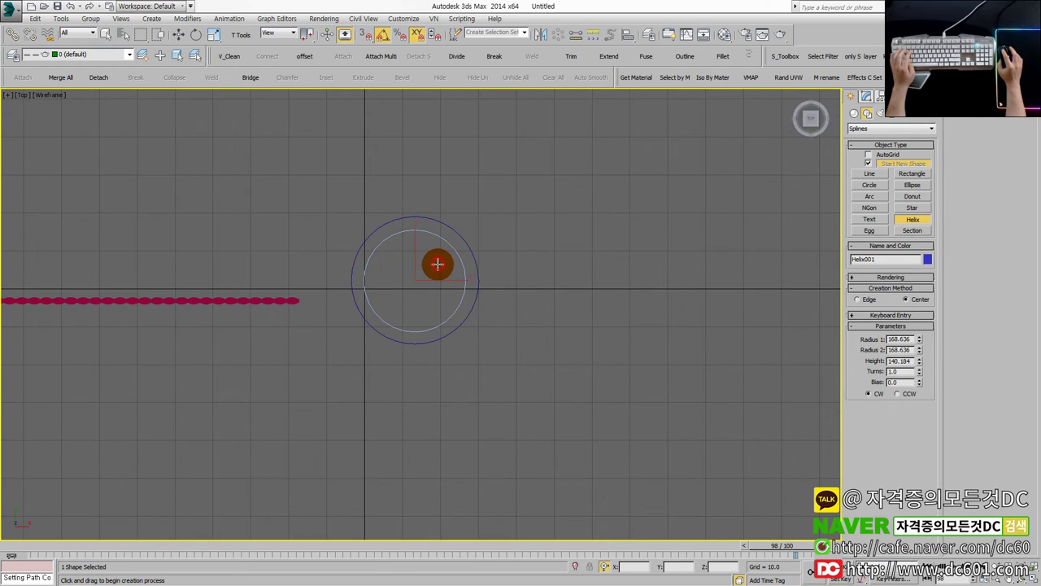
{"action": "key", "text": "alt+w"}
{"action": "key", "text": "alt+w"}
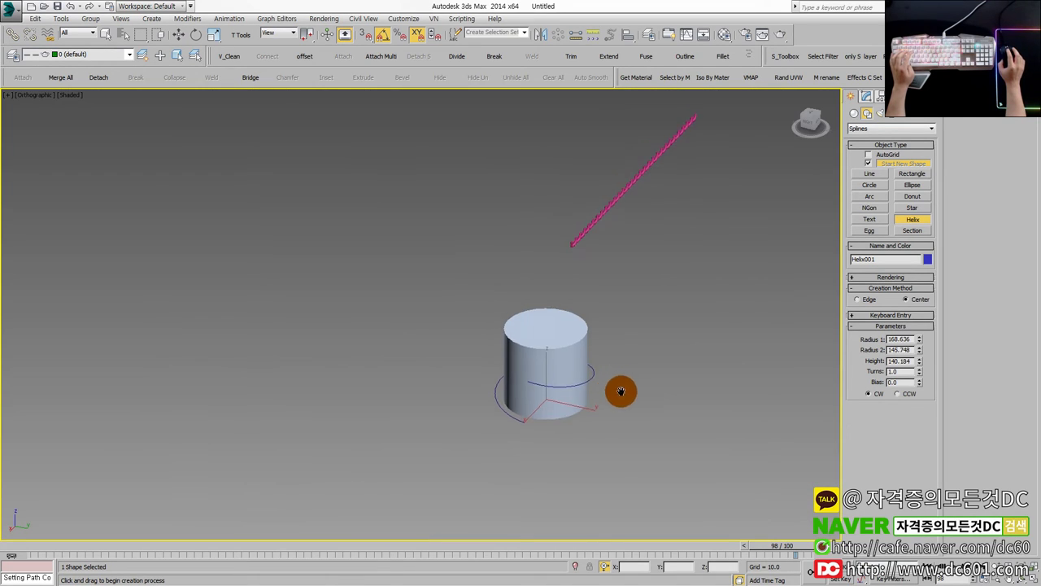
{"action": "scroll", "coordinate": [618, 386], "scroll_direction": "up", "scroll_amount": 3}
{"action": "middle_click_drag", "start_coordinate": [661, 370], "coordinate": [578, 338]}
{"action": "left_click", "coordinate": [907, 368]}
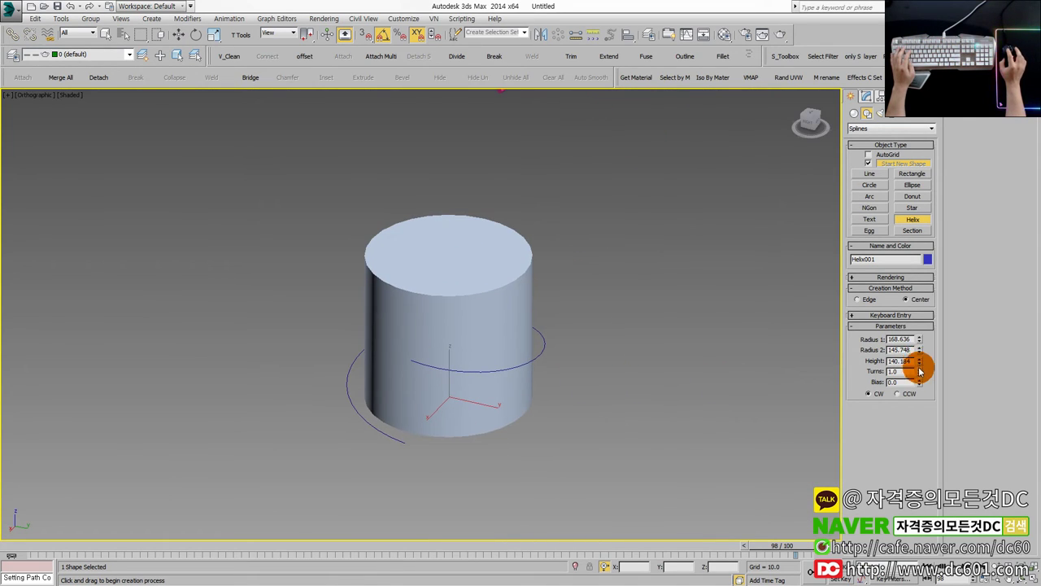
{"action": "right_click", "coordinate": [512, 314]}
- Make the cylinder slightly thinner and taller than the helix
{"action": "left_click", "coordinate": [867, 96]}
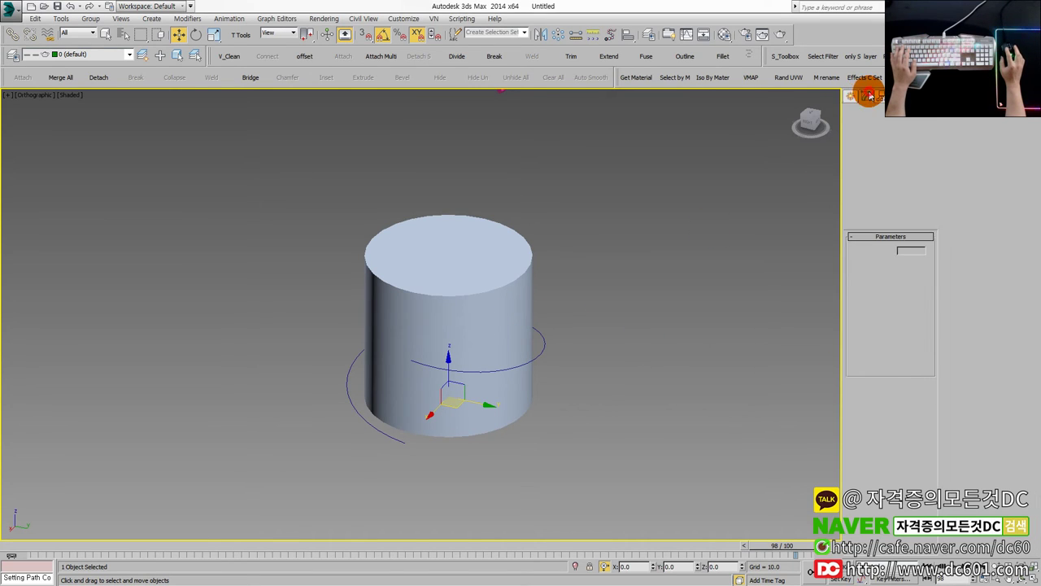
{"action": "left_click", "coordinate": [470, 289]}
{"action": "scroll", "coordinate": [470, 288], "scroll_direction": "down", "scroll_amount": 3}
{"action": "middle_click_drag", "start_coordinate": [565, 314], "coordinate": [554, 363]}
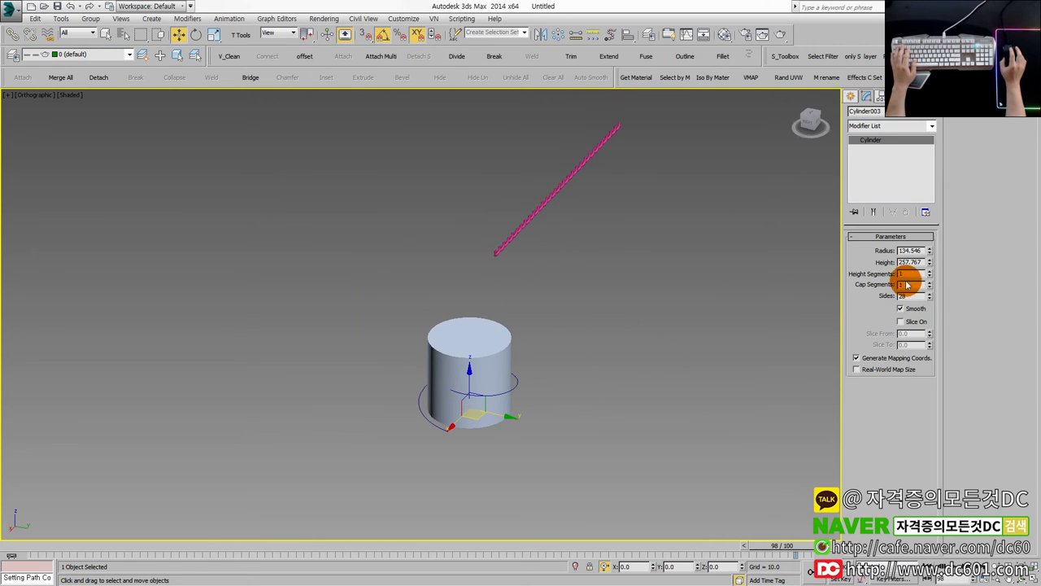
{"action": "left_click_drag", "start_coordinate": [930, 259], "coordinate": [936, 202]}
{"action": "left_click", "coordinate": [611, 353]}
{"action": "scroll", "coordinate": [496, 399], "scroll_direction": "up", "scroll_amount": 3}
{"action": "scroll", "coordinate": [520, 381], "scroll_direction": "up", "scroll_amount": 2}
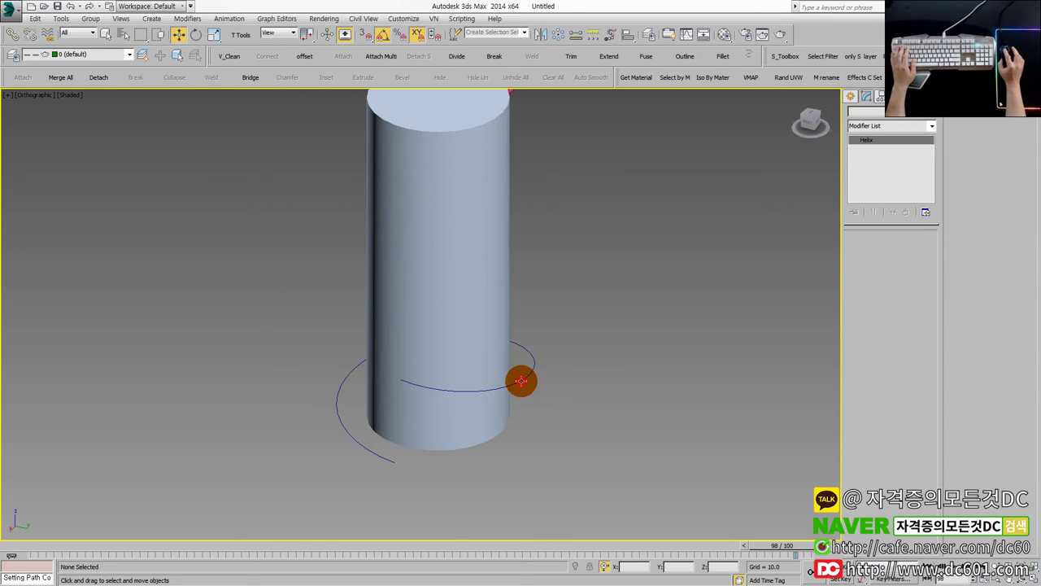
- Set both helix radii to 130 in the top view
{"action": "left_click", "coordinate": [521, 380]}
{"action": "key", "text": "alt+w"}
{"action": "right_click", "coordinate": [349, 274]}
{"action": "key", "text": "alt+w"}
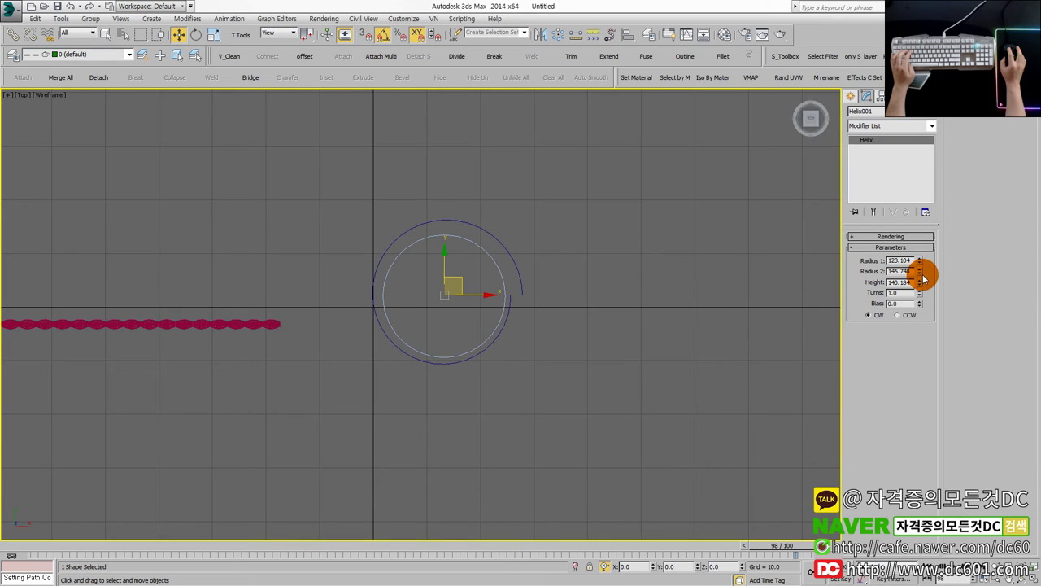
{"action": "left_click_drag", "start_coordinate": [912, 272], "coordinate": [823, 278]}
{"action": "left_click_drag", "start_coordinate": [895, 271], "coordinate": [856, 276]}
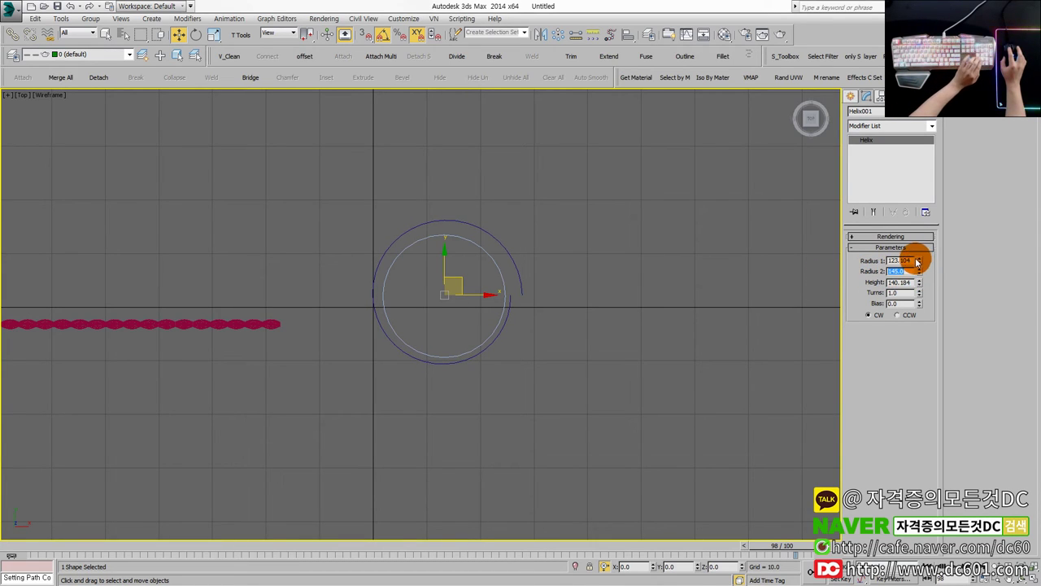
{"action": "left_click_drag", "start_coordinate": [917, 261], "coordinate": [843, 262]}
{"action": "type", "text": "145"}
{"action": "key", "text": "Return"}
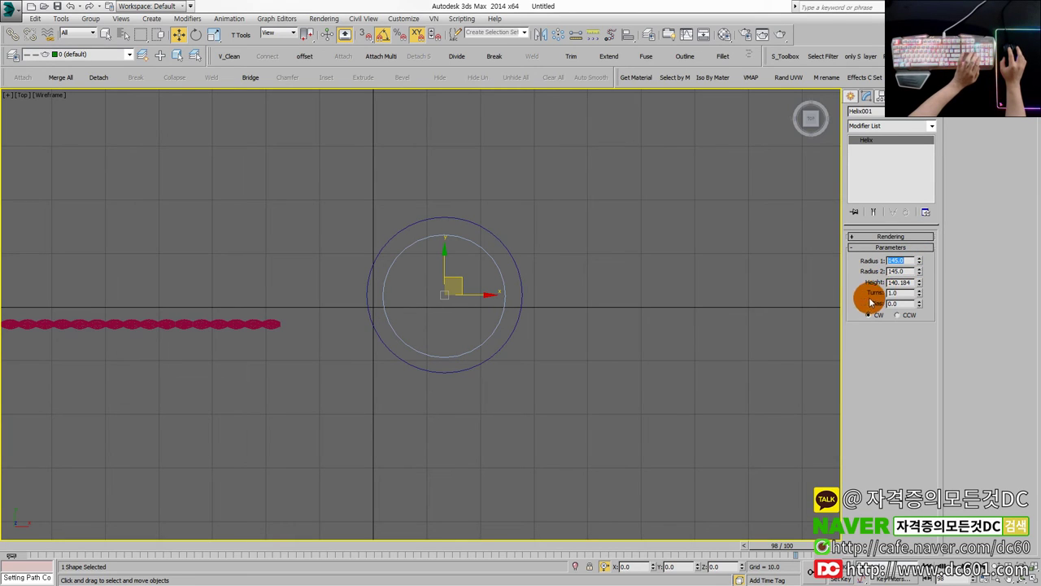
{"action": "left_click", "coordinate": [900, 261]}
{"action": "type", "text": "0"}
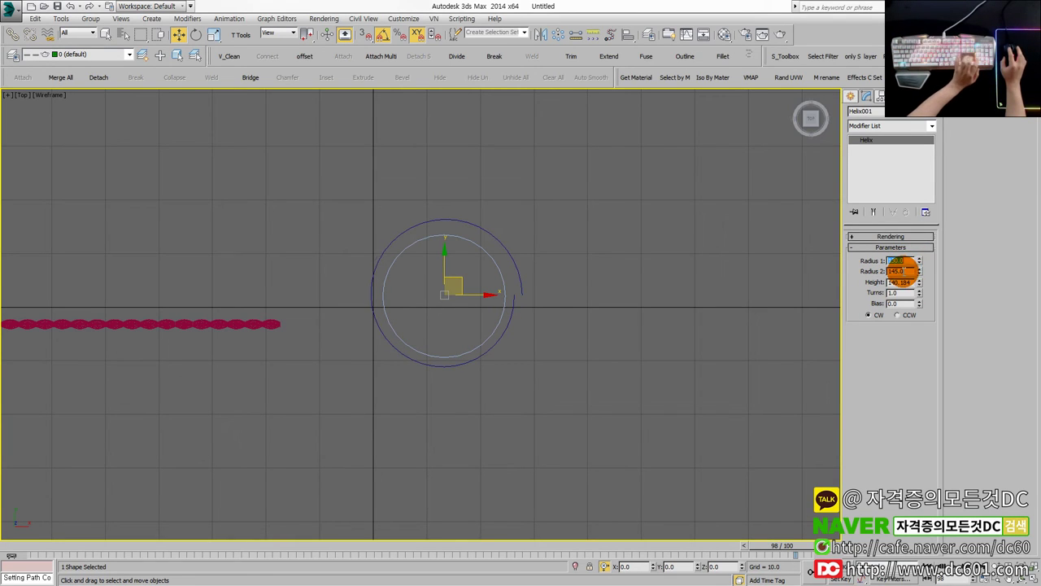
{"action": "type", "text": "130"}
{"action": "key", "text": "Tab"}
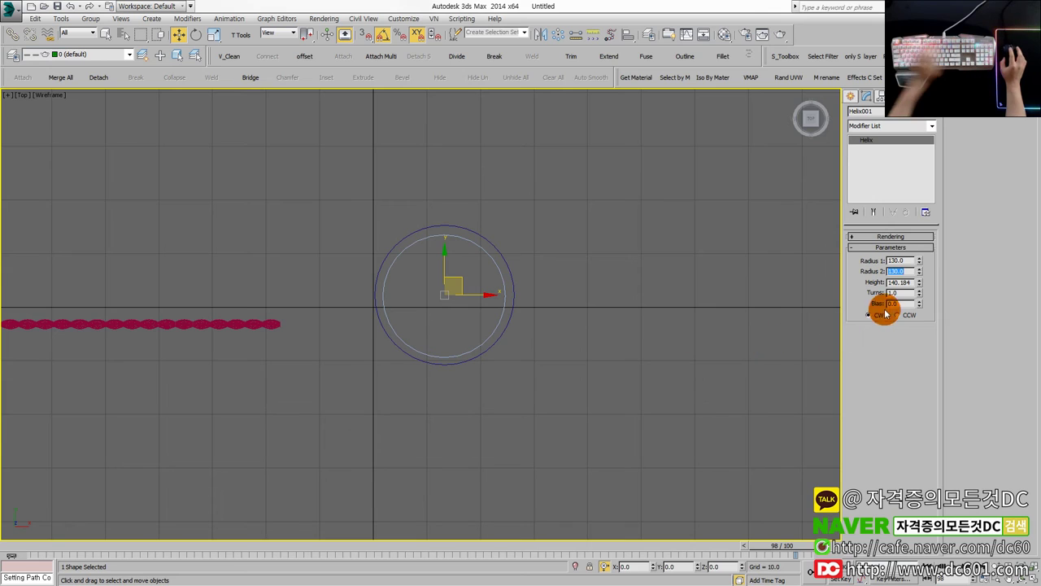
- Raise the helix height to 536.906 and its turns to 11.877
{"action": "key", "text": "alt+w"}
{"action": "right_click", "coordinate": [570, 355]}
{"action": "key", "text": "alt+w"}
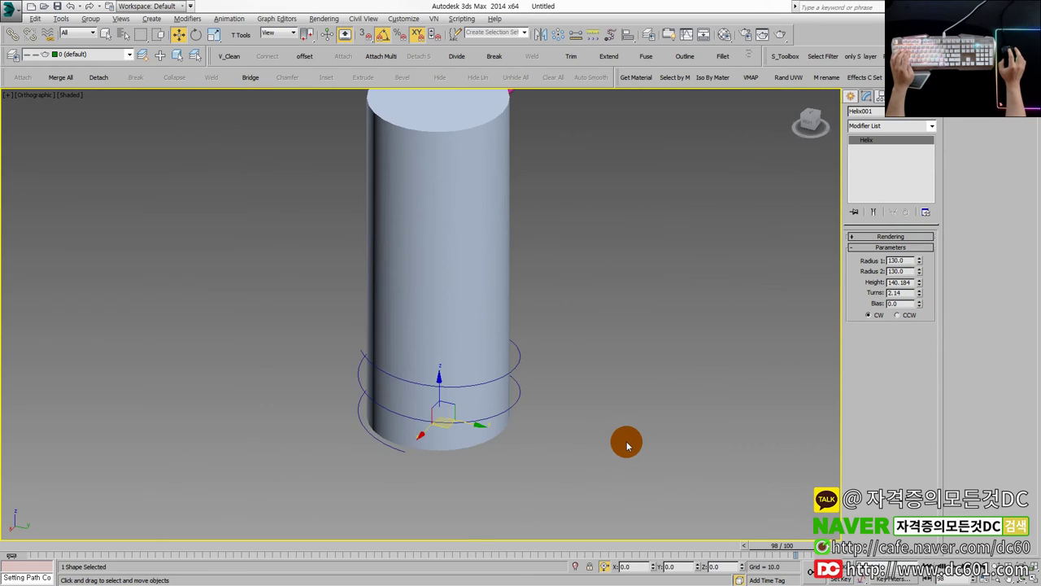
{"action": "left_click_drag", "start_coordinate": [919, 292], "coordinate": [929, 126]}
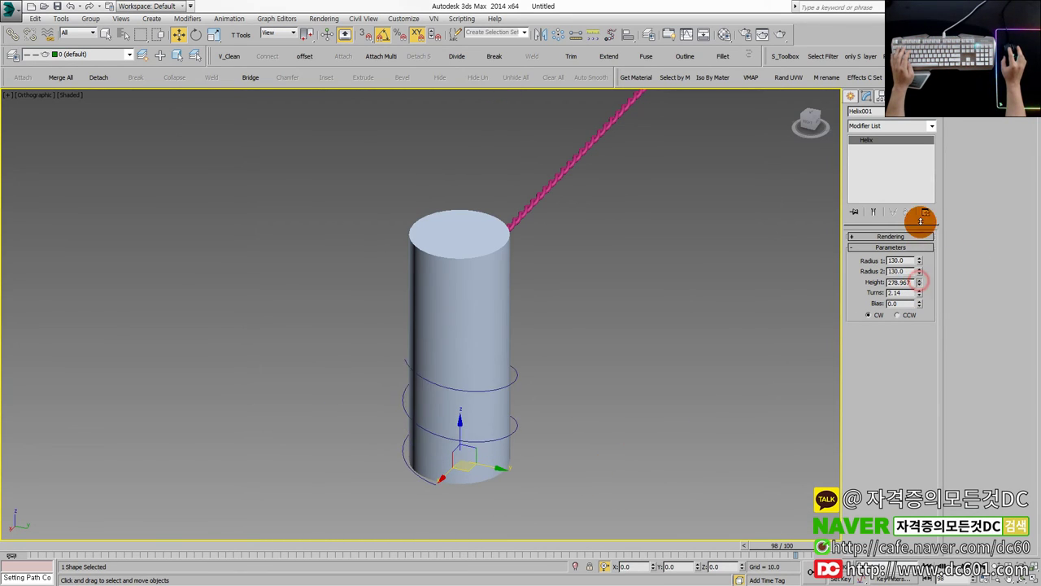
{"action": "mouse_move", "coordinate": [920, 292]}
{"action": "left_mouse_down"}
{"action": "mouse_move", "coordinate": [936, 159]}
{"action": "mouse_move", "coordinate": [936, 175]}
{"action": "left_mouse_up"}
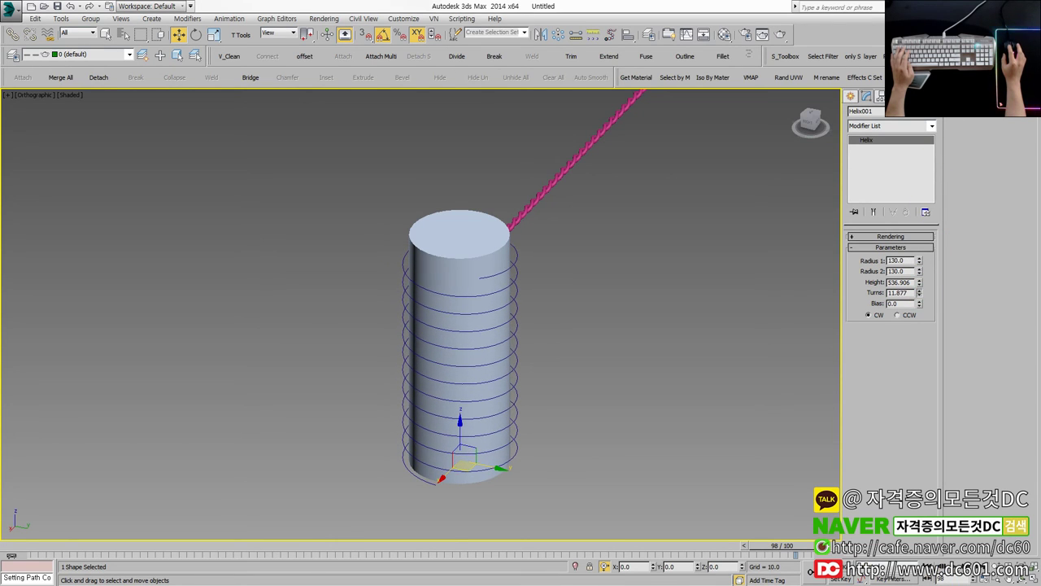
{"action": "mouse_move", "coordinate": [580, 368]}
{"action": "middle_mouse_down", "text": "alt"}
{"action": "mouse_move", "coordinate": [560, 318]}
{"action": "mouse_move", "coordinate": [586, 348]}
{"action": "middle_mouse_up", "text": "alt"}
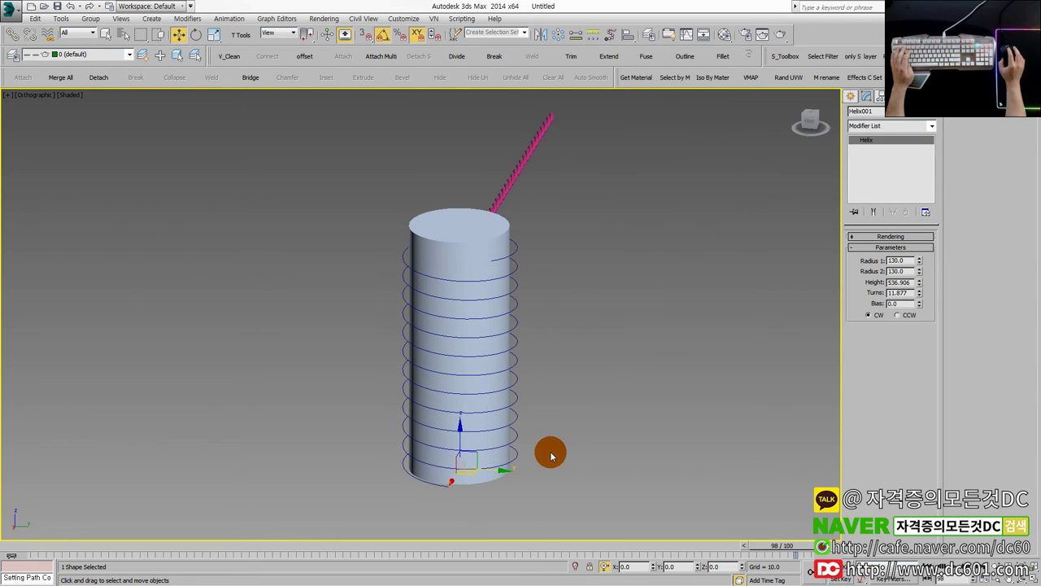
{"action": "key", "text": "shift+z"}
- Bind the rope to the helix with Path Deform Binding (WSM) and Move to Path
{"action": "scroll", "coordinate": [521, 317], "scroll_direction": "down", "scroll_amount": 2}
{"action": "left_click_drag", "start_coordinate": [535, 302], "coordinate": [458, 225]}
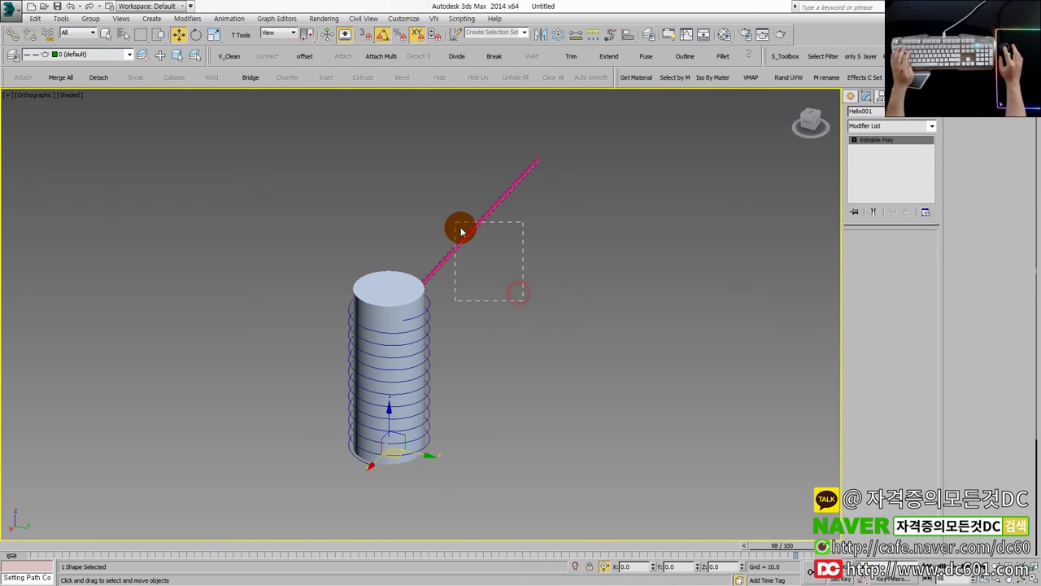
{"action": "left_click_drag", "start_coordinate": [453, 299], "coordinate": [562, 359]}
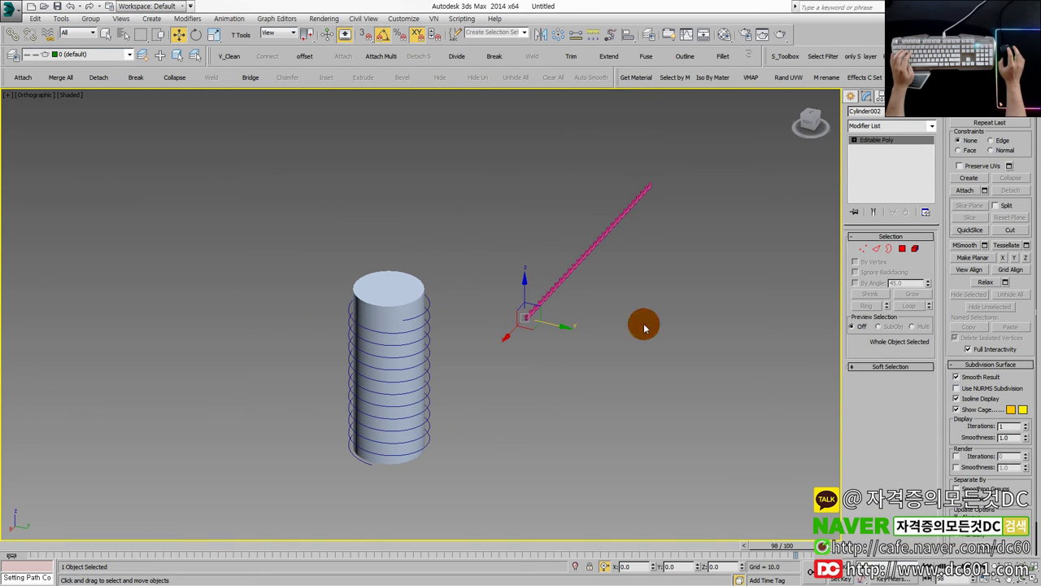
{"action": "left_click", "coordinate": [932, 128]}
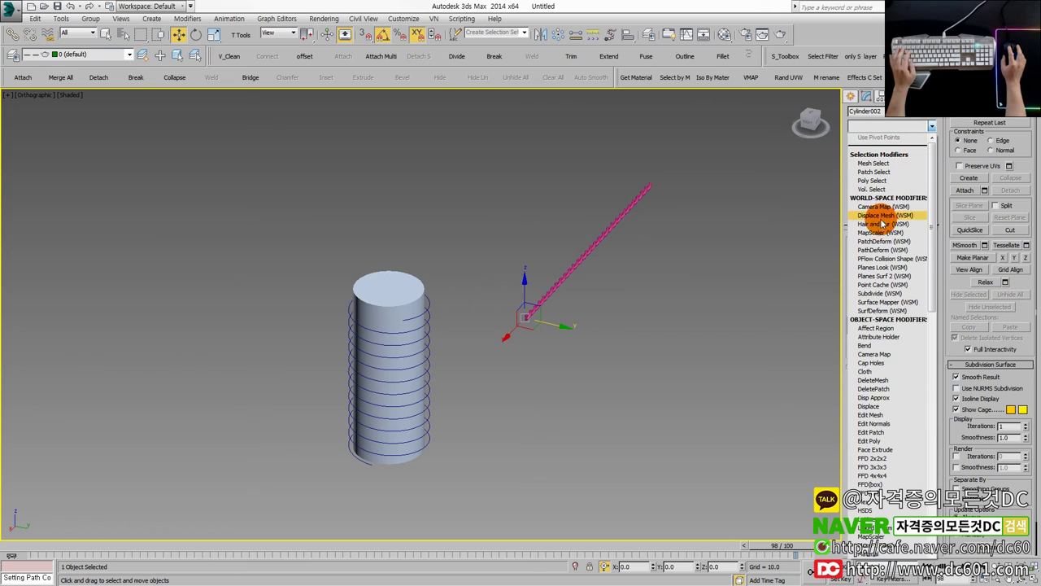
{"action": "left_click", "coordinate": [881, 251]}
{"action": "left_click", "coordinate": [875, 266]}
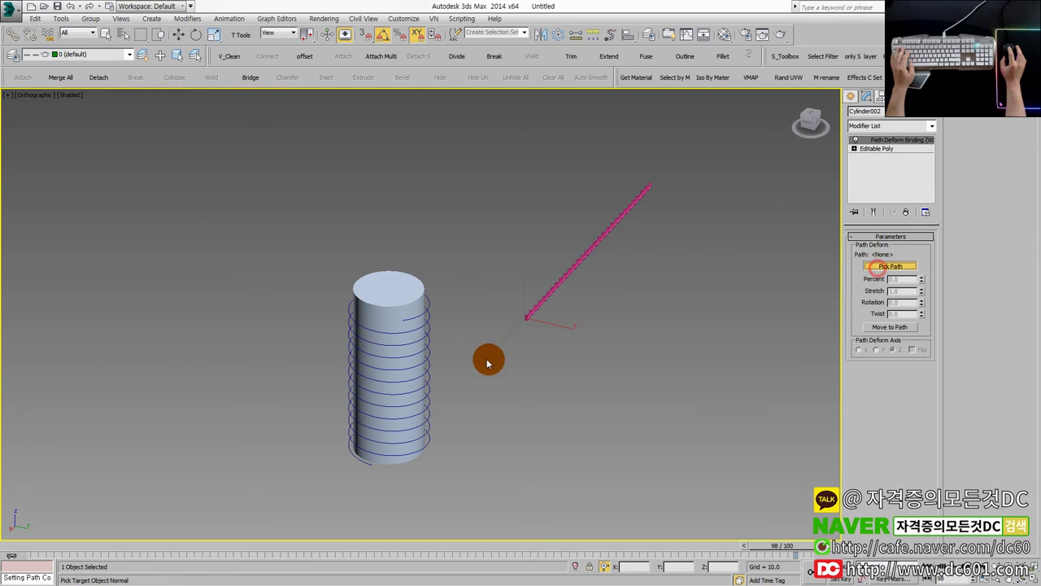
{"action": "left_click", "coordinate": [885, 302]}
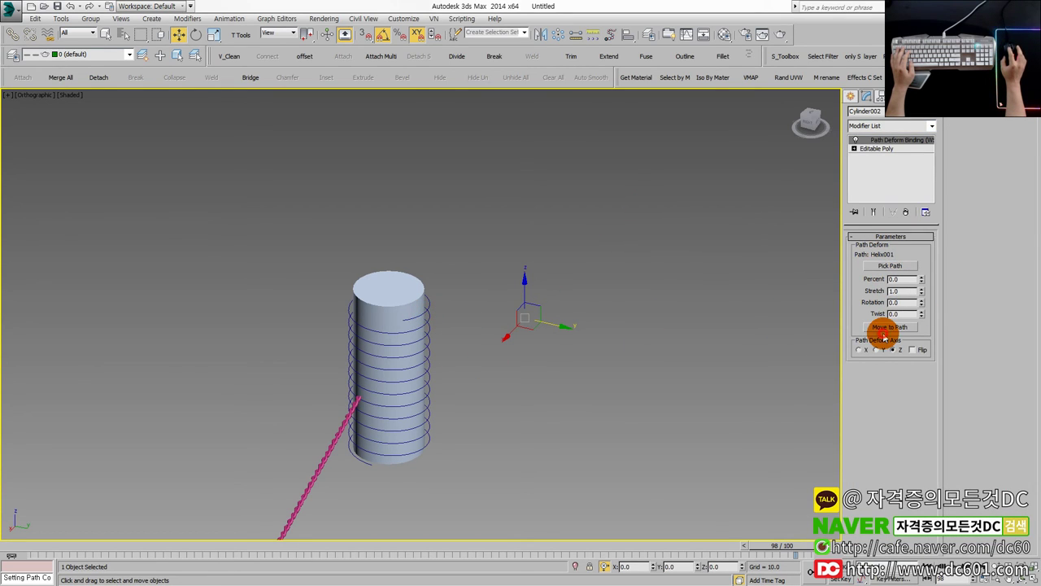
{"action": "left_click", "coordinate": [890, 327]}
- Reduce the rope's Stretch to 0.84 and turn on Auto Key
{"action": "scroll", "coordinate": [400, 476], "scroll_direction": "up", "scroll_amount": 4}
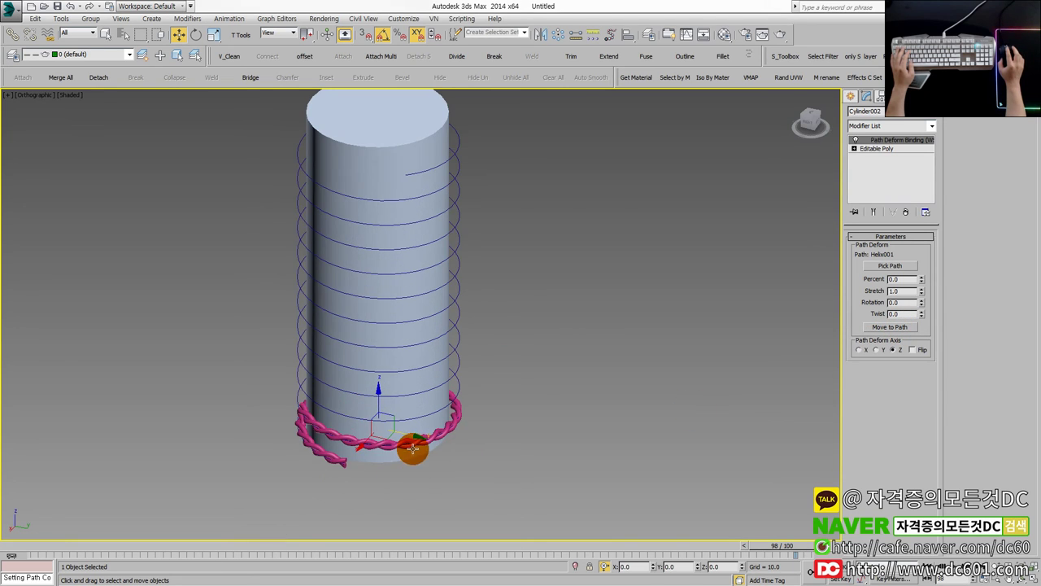
{"action": "left_click_drag", "start_coordinate": [920, 300], "coordinate": [914, 307]}
{"action": "mouse_move", "coordinate": [600, 448]}
{"action": "middle_mouse_down", "text": "alt"}
{"action": "mouse_move", "coordinate": [613, 430]}
{"action": "mouse_move", "coordinate": [654, 422]}
{"action": "mouse_move", "coordinate": [667, 379]}
{"action": "mouse_move", "coordinate": [648, 332]}
{"action": "mouse_move", "coordinate": [595, 365]}
{"action": "mouse_move", "coordinate": [575, 410]}
{"action": "mouse_move", "coordinate": [618, 434]}
{"action": "mouse_move", "coordinate": [651, 496]}
{"action": "middle_mouse_up", "text": "alt"}
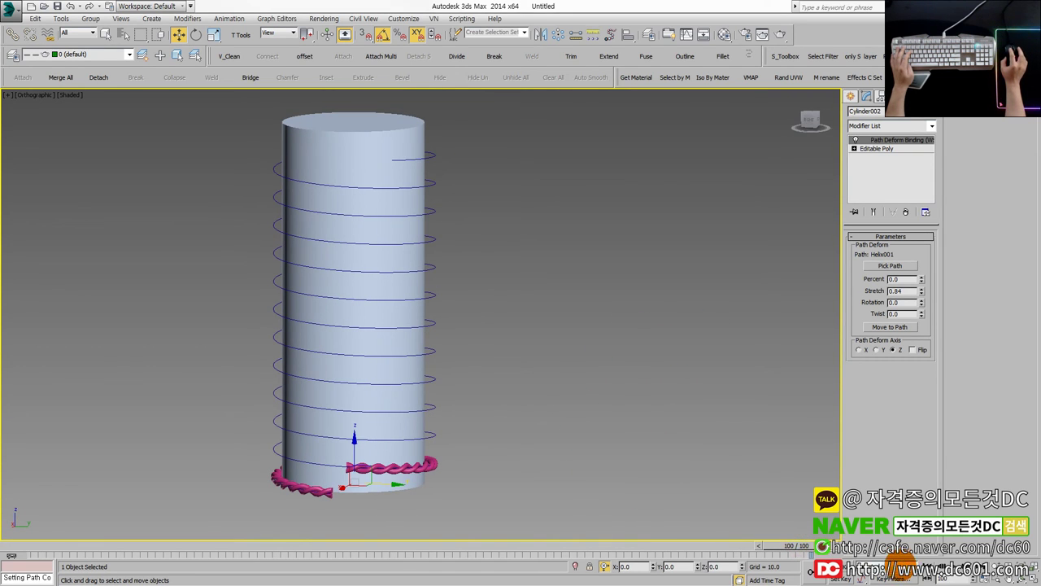
{"action": "left_click", "coordinate": [838, 567]}
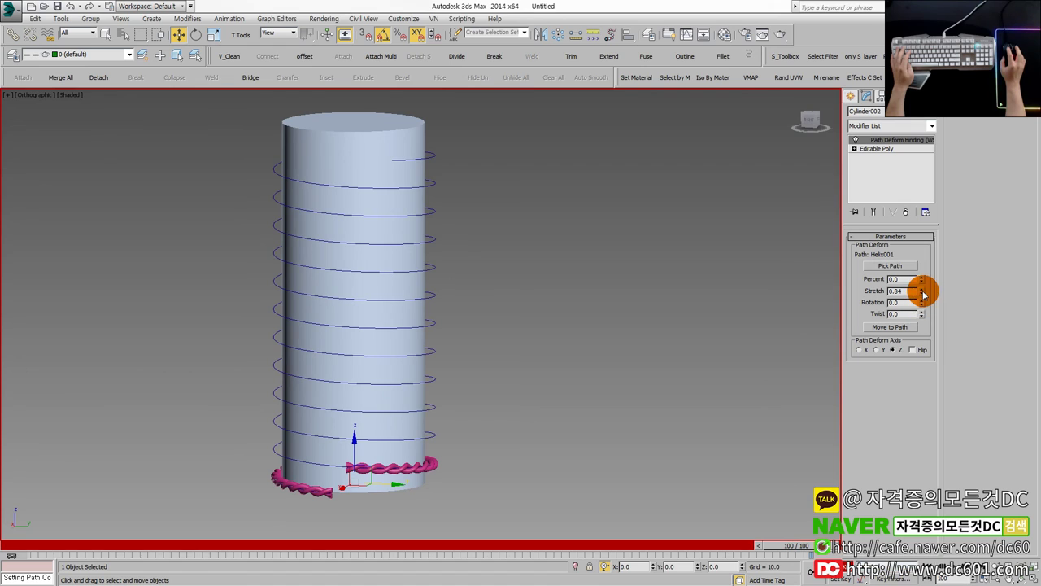
- Key the rope's Percent to 92.5 at frame 100, then play the winding animation
{"action": "left_click_drag", "start_coordinate": [921, 282], "coordinate": [940, 176]}
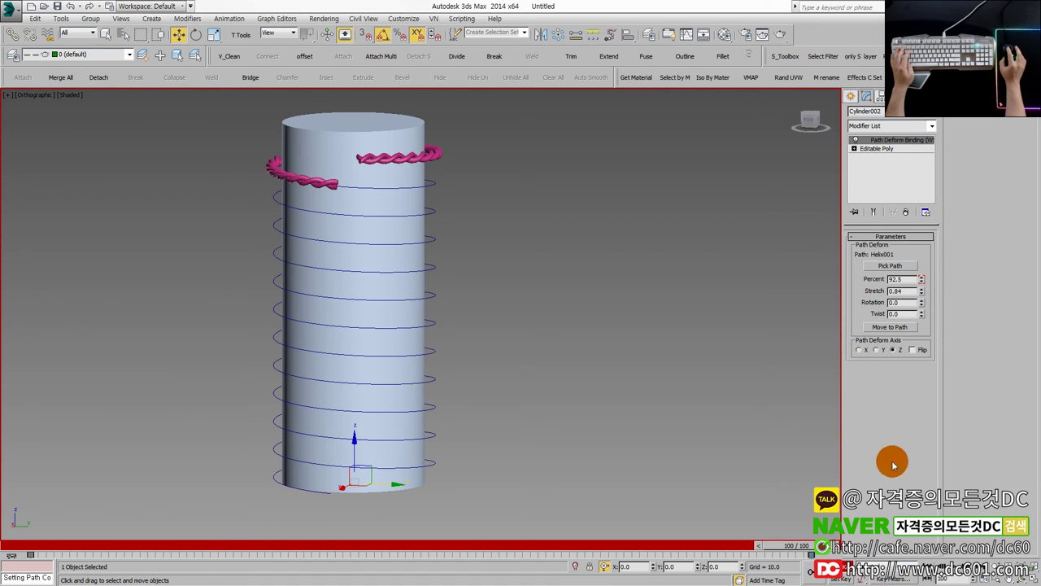
{"action": "left_click", "coordinate": [842, 565]}
{"action": "left_click", "coordinate": [679, 461]}
{"action": "scroll", "coordinate": [570, 463], "scroll_direction": "down", "scroll_amount": 5}
{"action": "mouse_move", "coordinate": [569, 463]}
{"action": "middle_mouse_down", "text": "alt"}
{"action": "mouse_move", "coordinate": [558, 379]}
{"action": "mouse_move", "coordinate": [527, 397]}
{"action": "mouse_move", "coordinate": [520, 442]}
{"action": "mouse_move", "coordinate": [602, 414]}
{"action": "mouse_move", "coordinate": [556, 467]}
{"action": "mouse_move", "coordinate": [624, 452]}
{"action": "middle_mouse_up", "text": "alt"}
{"action": "left_click", "coordinate": [928, 567]}
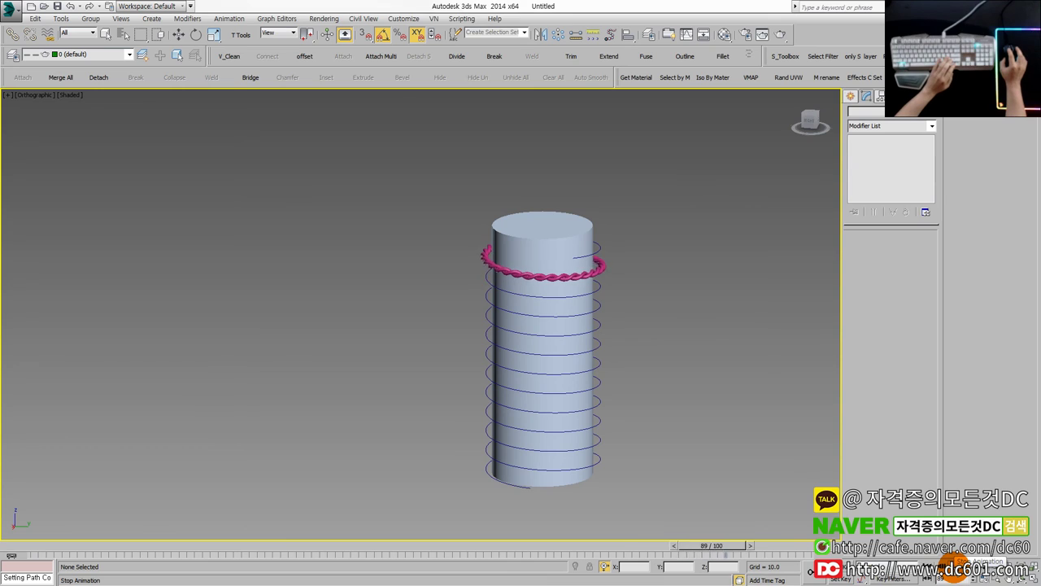
{"action": "left_click", "coordinate": [958, 563]}
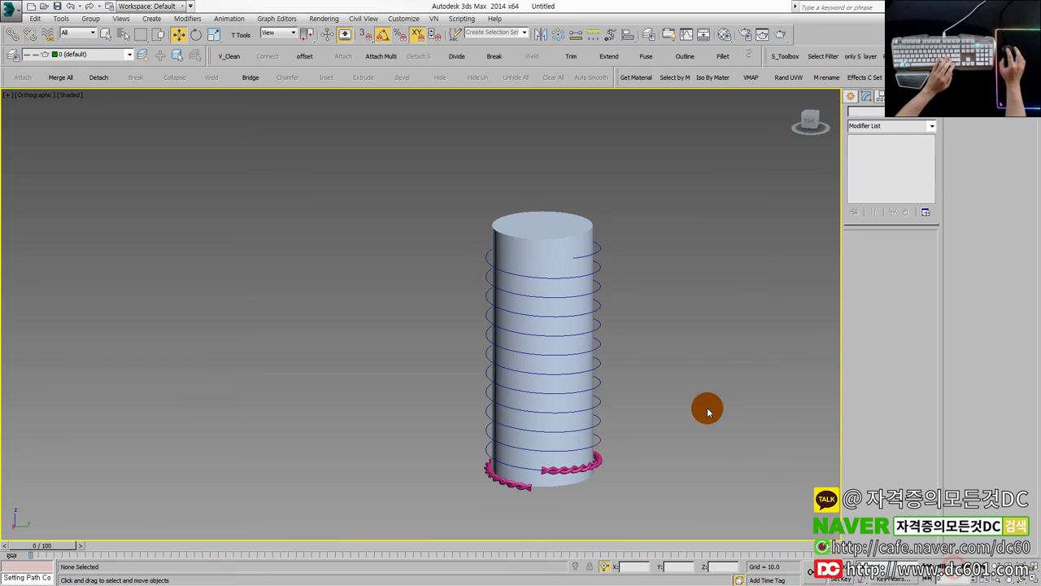
- Hide the helix with Hide Selection and play the animation
{"action": "left_click", "coordinate": [598, 291]}
{"action": "right_click", "coordinate": [599, 293]}
{"action": "left_click", "coordinate": [628, 275]}
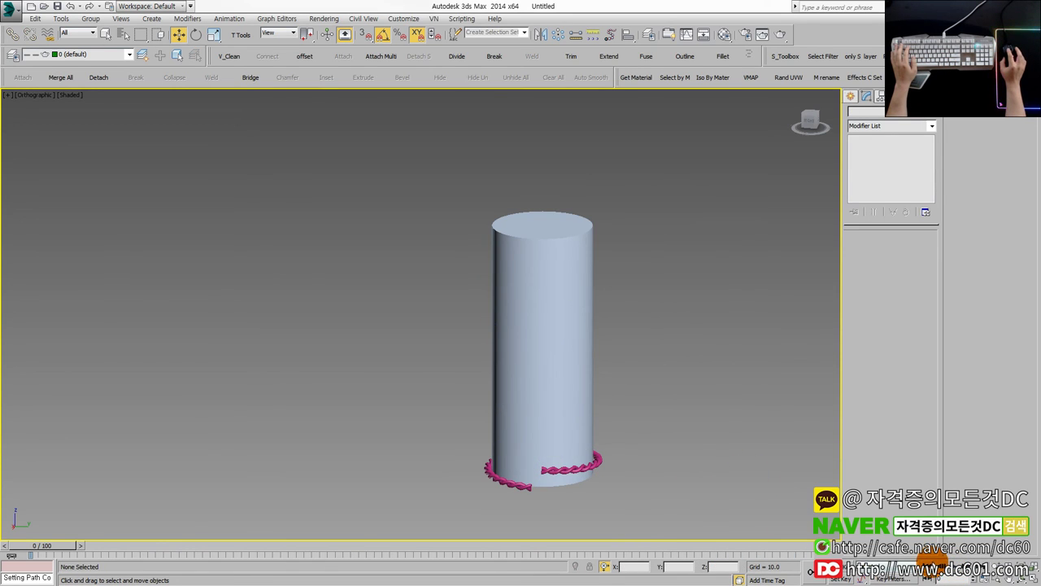
{"action": "left_click", "coordinate": [954, 565]}
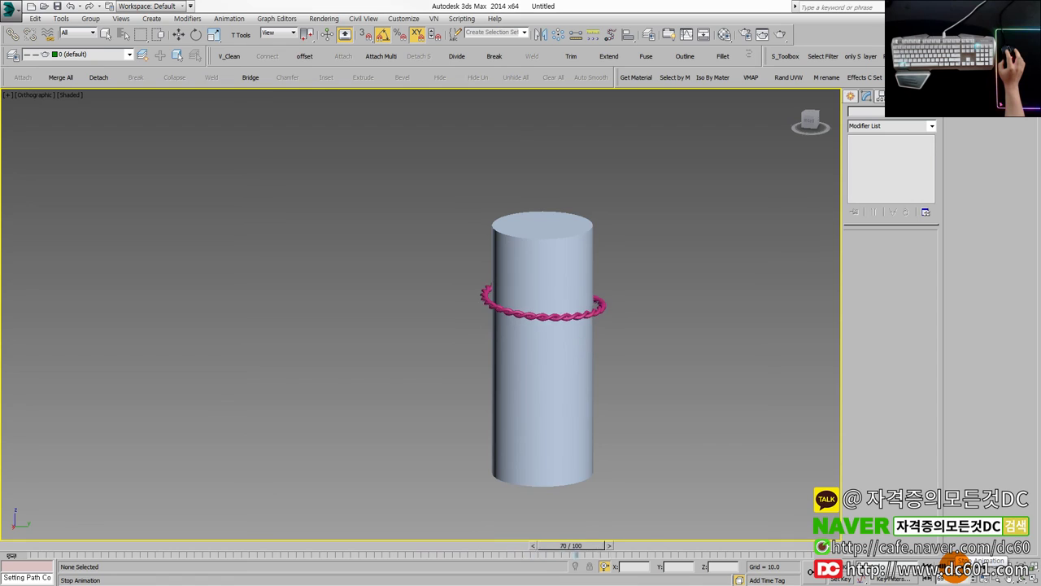
- Jump to frame 100, check the rope's path settings, and scrub the timeline
{"action": "key", "text": "w"}
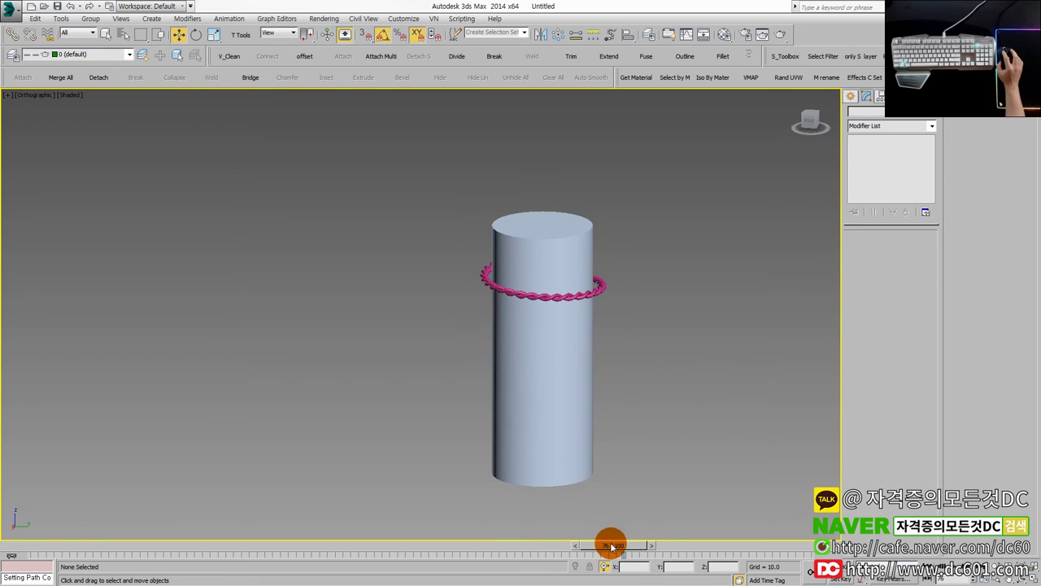
{"action": "left_click_drag", "start_coordinate": [612, 546], "coordinate": [804, 550]}
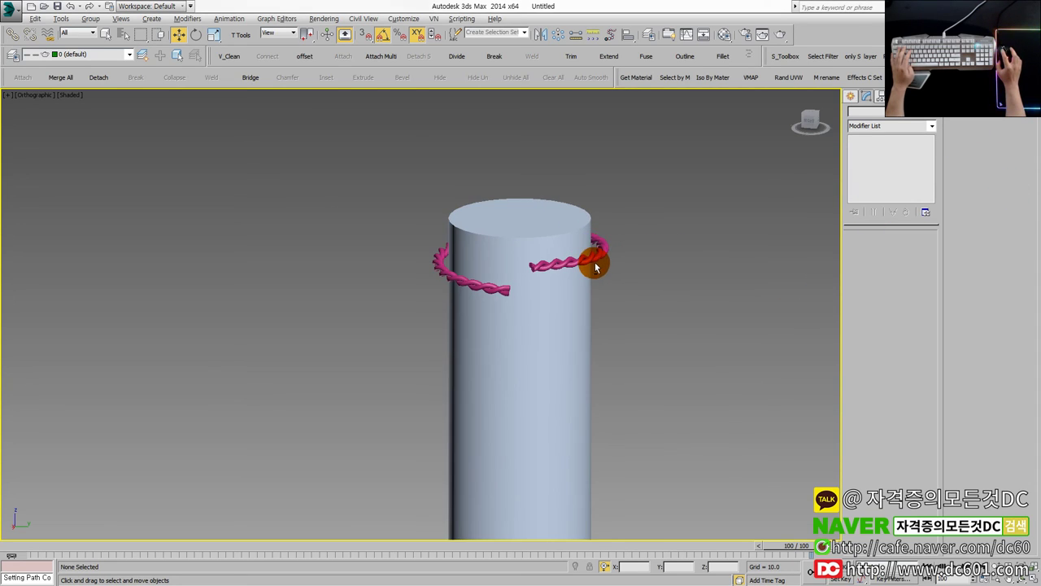
{"action": "left_click", "coordinate": [595, 266]}
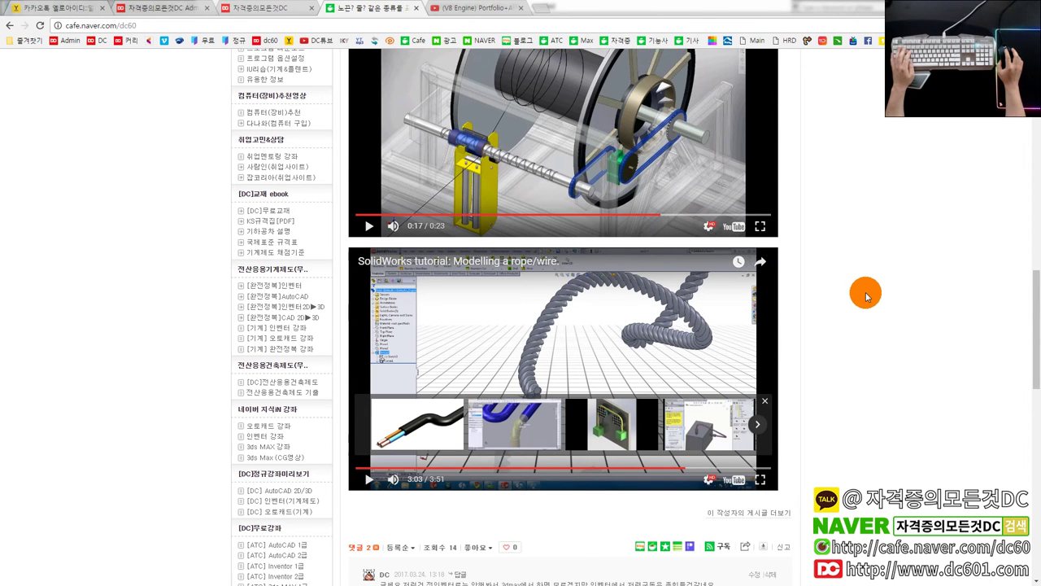
{"action": "scroll", "coordinate": [723, 255], "scroll_direction": "up", "scroll_amount": 1}
{"action": "scroll", "coordinate": [724, 256], "scroll_direction": "up", "scroll_amount": 1}
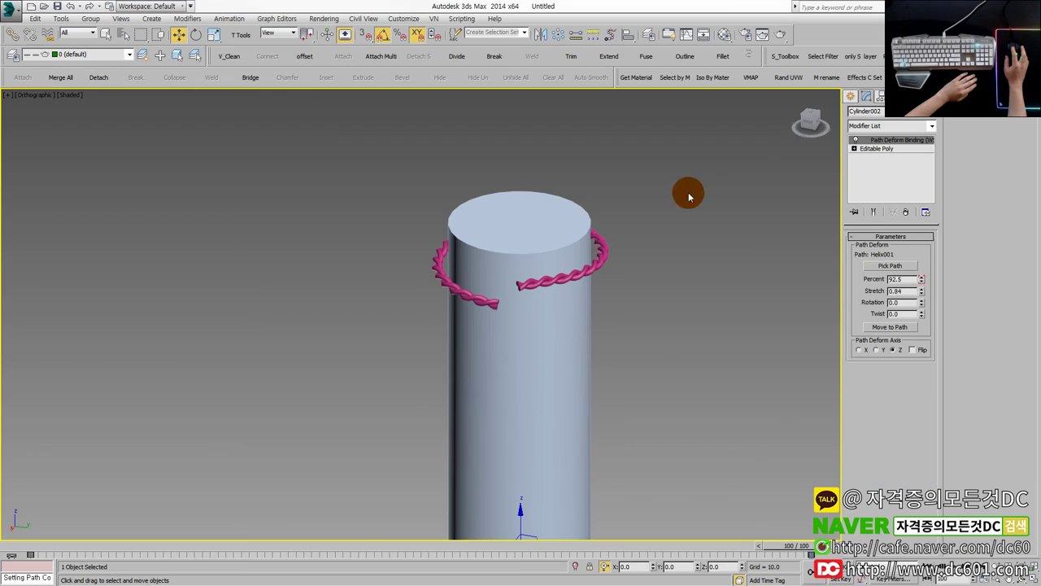
{"action": "left_click", "coordinate": [777, 479]}
{"action": "left_click_drag", "start_coordinate": [795, 546], "coordinate": [281, 545]}
{"action": "key", "text": "w"}
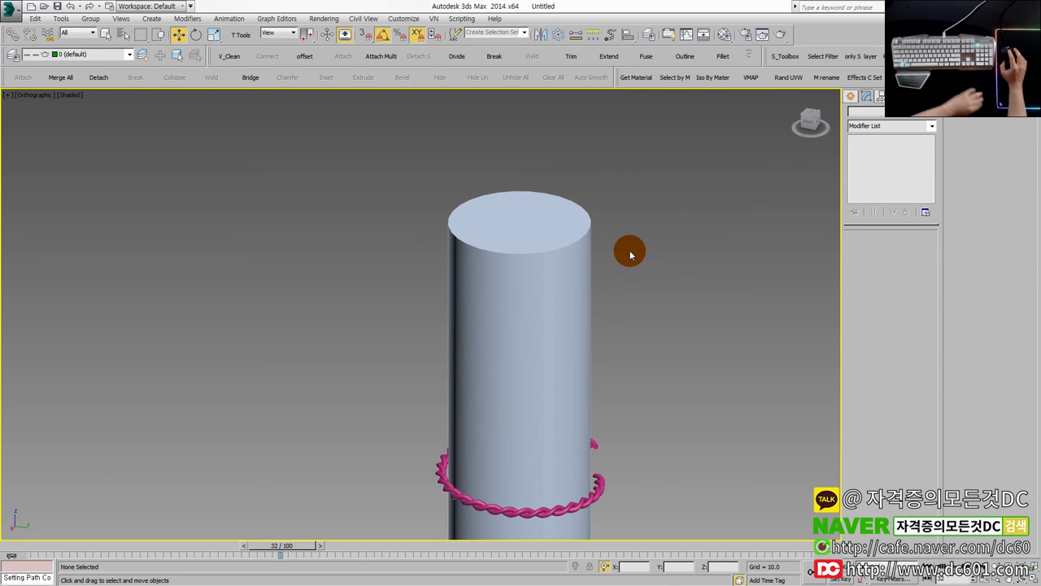
{"action": "scroll", "coordinate": [724, 325], "scroll_direction": "down", "scroll_amount": 3}
{"action": "scroll", "coordinate": [732, 330], "scroll_direction": "down", "scroll_amount": 1}
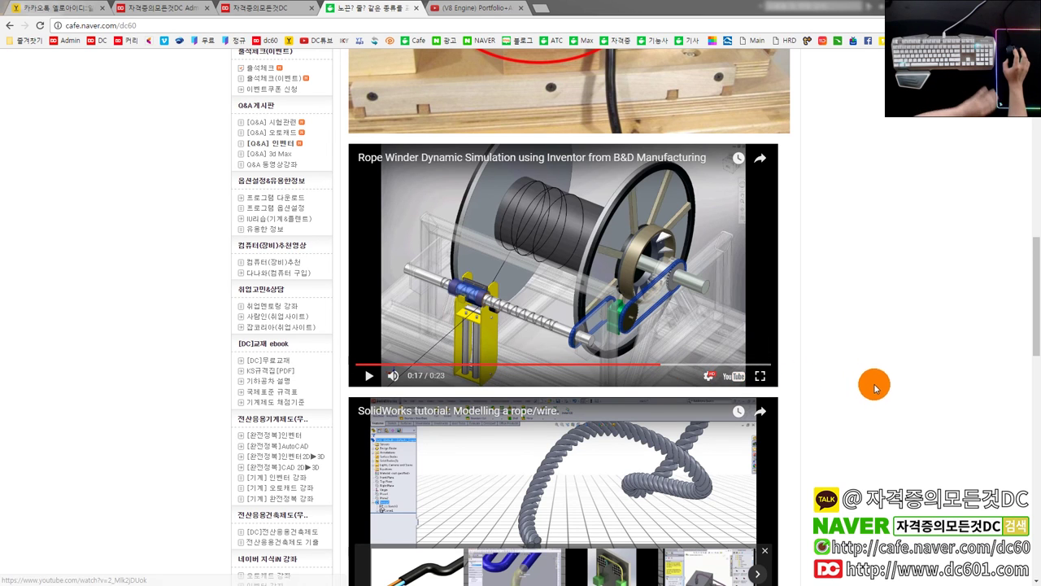
{"action": "scroll", "coordinate": [877, 375], "scroll_direction": "up", "scroll_amount": 1}
{"action": "scroll", "coordinate": [881, 375], "scroll_direction": "down", "scroll_amount": 1}
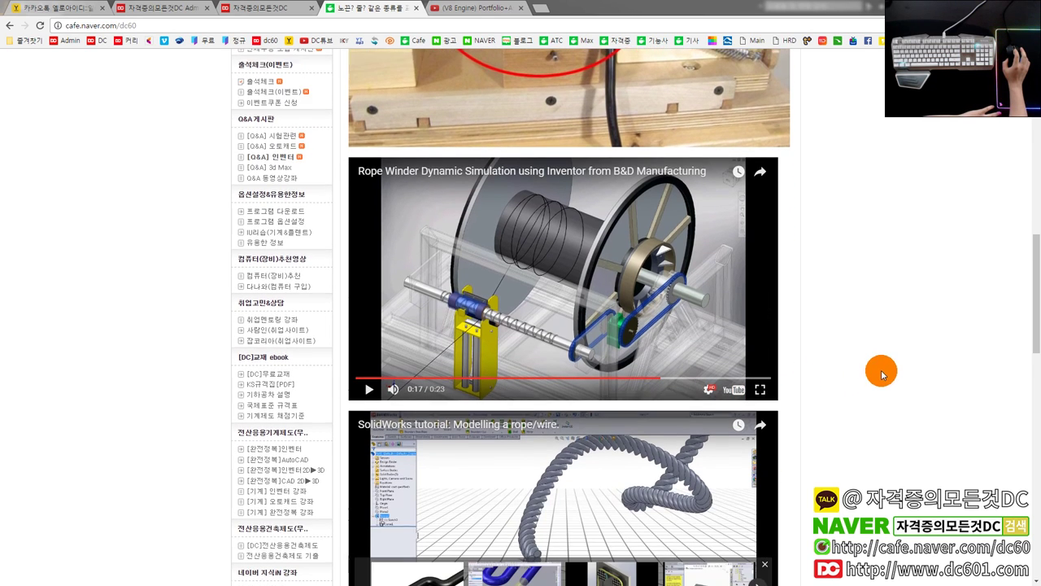
{"action": "scroll", "coordinate": [857, 385], "scroll_direction": "down", "scroll_amount": 1}
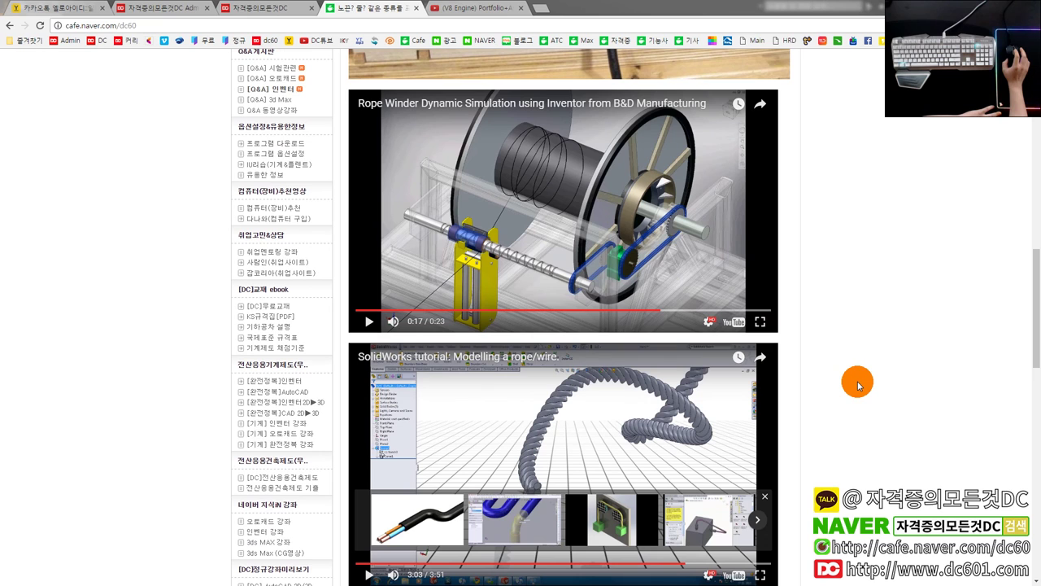
{"action": "scroll", "coordinate": [857, 385], "scroll_direction": "up", "scroll_amount": 1}
{"action": "scroll", "coordinate": [811, 353], "scroll_direction": "down", "scroll_amount": 1}
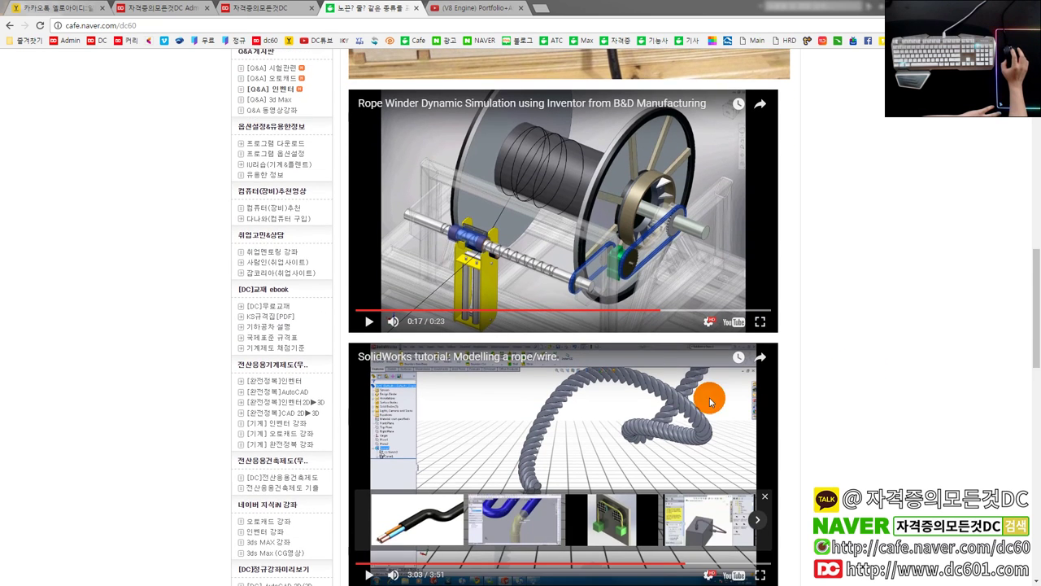
{"action": "scroll", "coordinate": [742, 396], "scroll_direction": "down", "scroll_amount": 1}
{"action": "scroll", "coordinate": [872, 355], "scroll_direction": "up", "scroll_amount": 1}
{"action": "scroll", "coordinate": [872, 346], "scroll_direction": "up", "scroll_amount": 1}
{"action": "scroll", "coordinate": [871, 348], "scroll_direction": "up", "scroll_amount": 1}
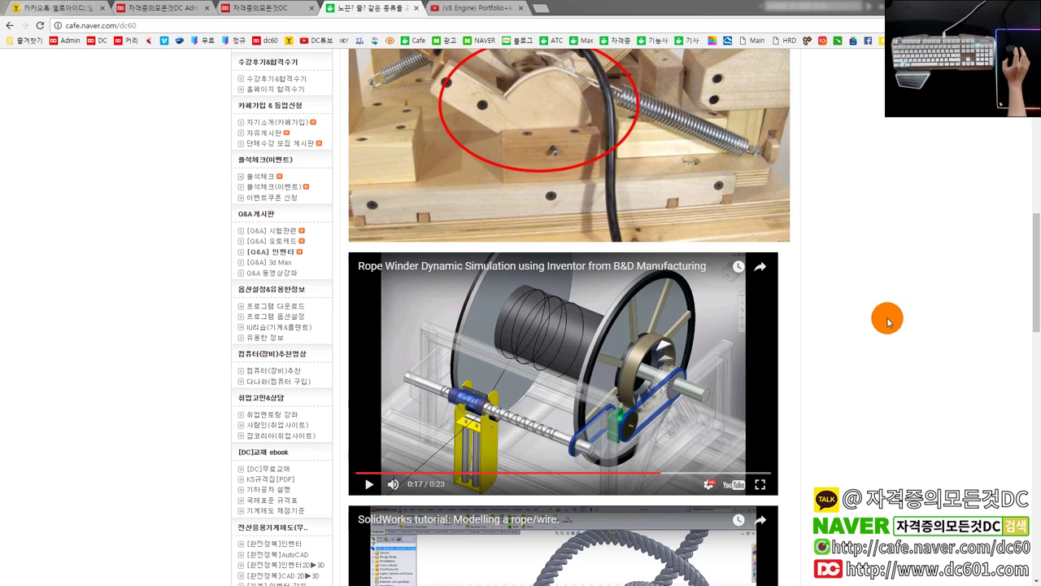
{"action": "scroll", "coordinate": [886, 317], "scroll_direction": "up", "scroll_amount": 1}
{"action": "scroll", "coordinate": [886, 314], "scroll_direction": "down", "scroll_amount": 1}
{"action": "mouse_move", "coordinate": [1036, 292]}
{"action": "left_mouse_down"}
{"action": "mouse_move", "coordinate": [1032, 329]}
{"action": "mouse_move", "coordinate": [1037, 175]}
{"action": "left_mouse_up"}
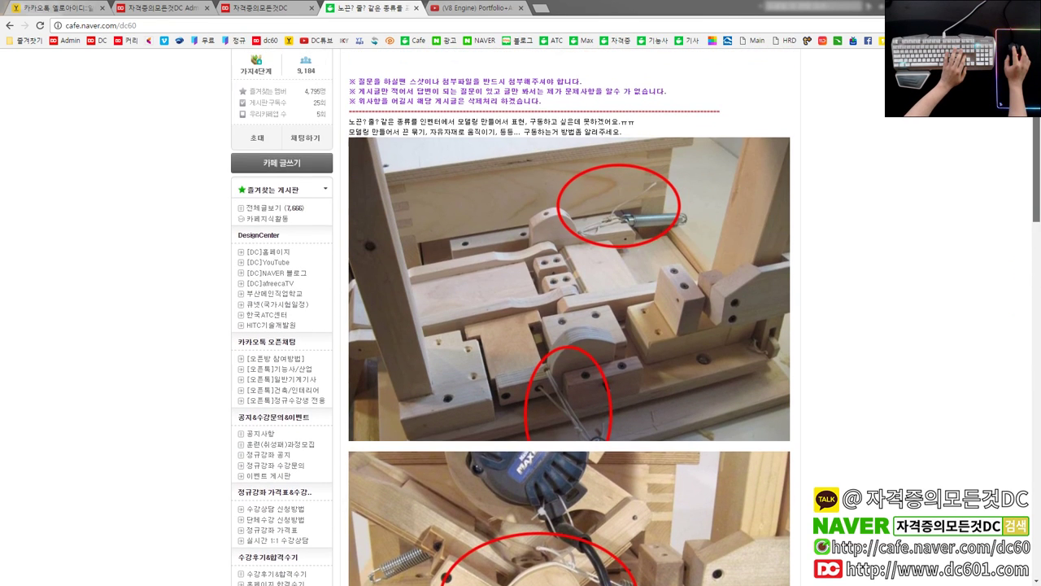
{"action": "scroll", "coordinate": [904, 290], "scroll_direction": "down", "scroll_amount": 1}
{"action": "scroll", "coordinate": [904, 289], "scroll_direction": "down", "scroll_amount": 1}
{"action": "scroll", "coordinate": [905, 290], "scroll_direction": "down", "scroll_amount": 1}
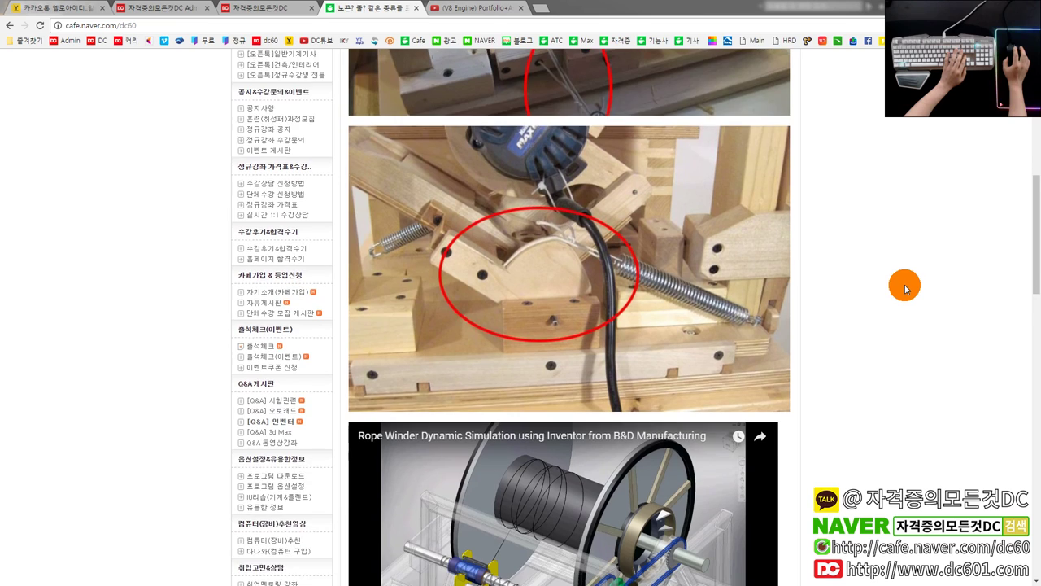
{"action": "scroll", "coordinate": [905, 288], "scroll_direction": "down", "scroll_amount": 1}
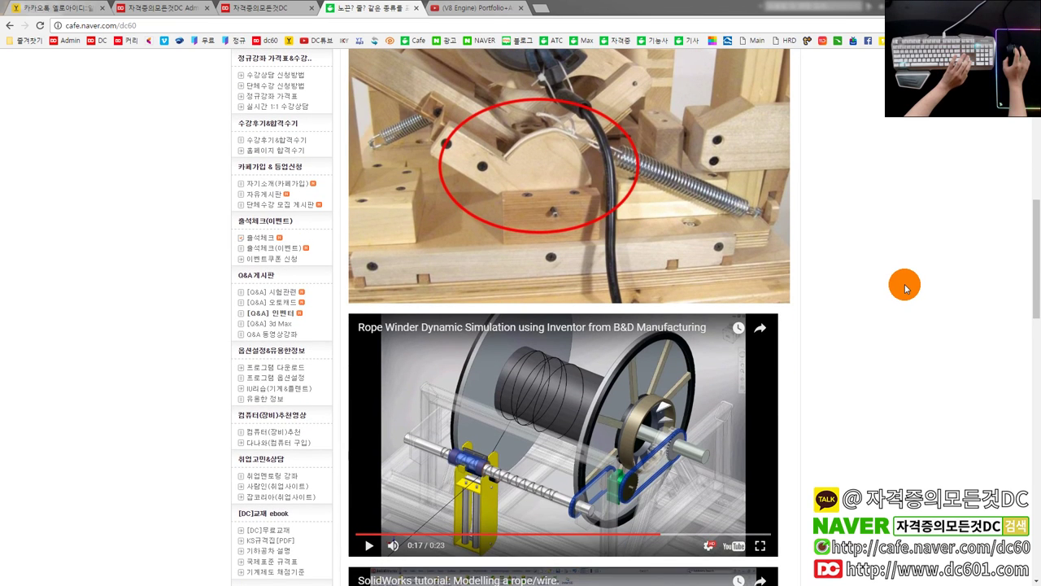
{"action": "scroll", "coordinate": [904, 290], "scroll_direction": "up", "scroll_amount": 1}
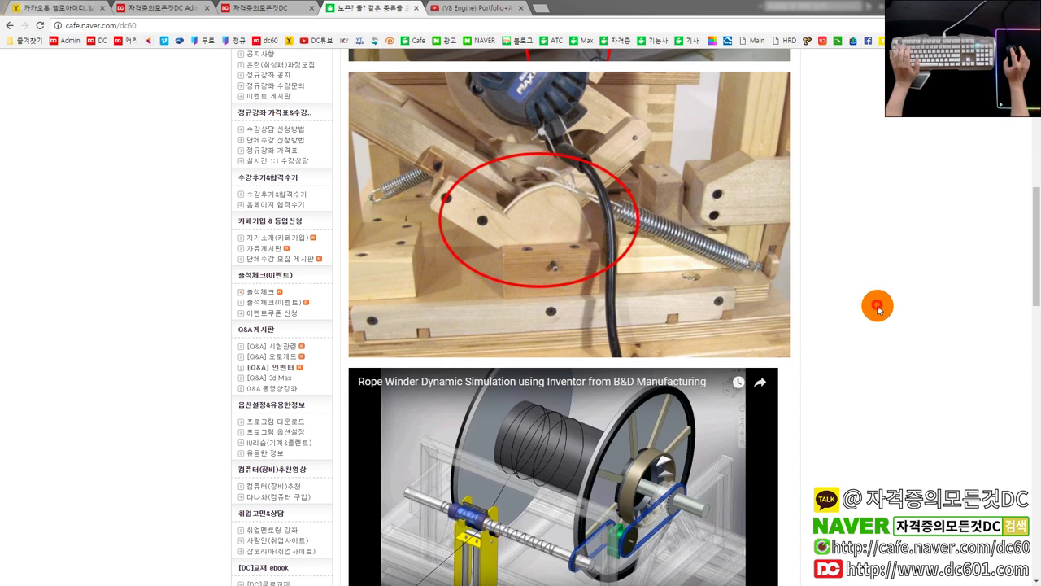
{"action": "scroll", "coordinate": [796, 330], "scroll_direction": "down", "scroll_amount": 1}
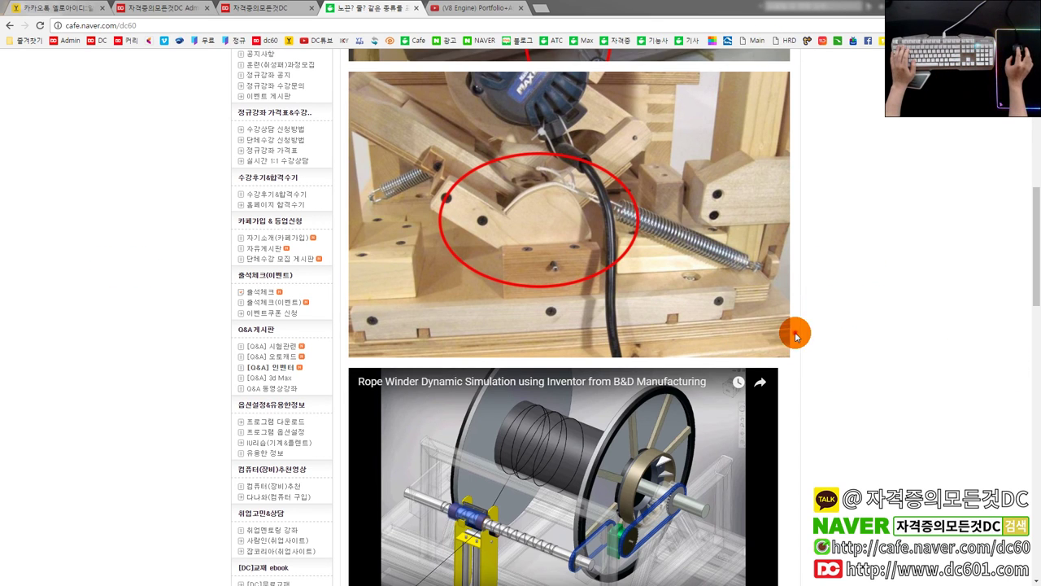
{"action": "scroll", "coordinate": [809, 345], "scroll_direction": "down", "scroll_amount": 1}
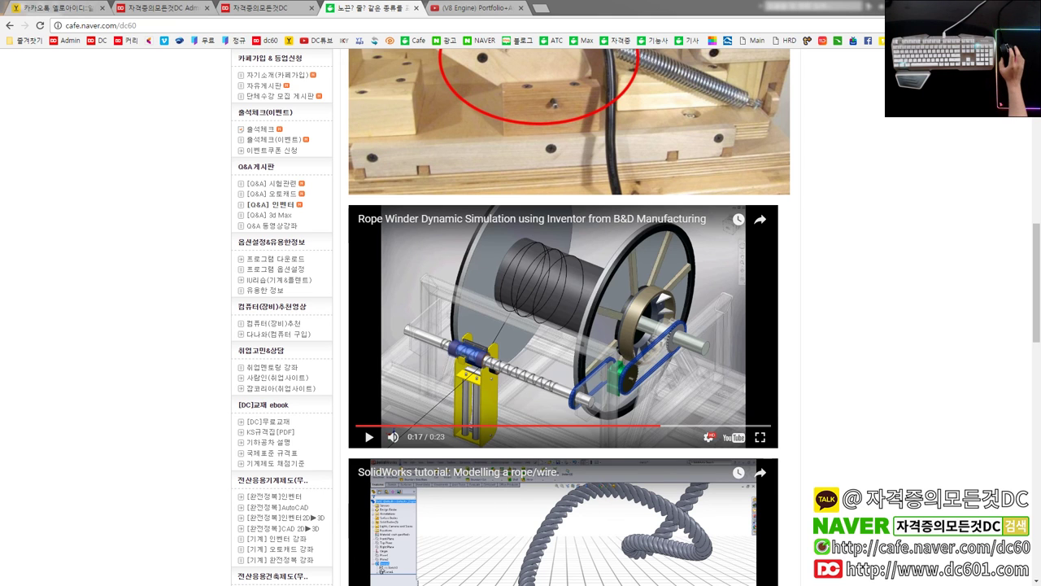
{"action": "scroll", "coordinate": [163, 317], "scroll_direction": "up", "scroll_amount": 4}
{"action": "scroll", "coordinate": [147, 342], "scroll_direction": "up", "scroll_amount": 5}
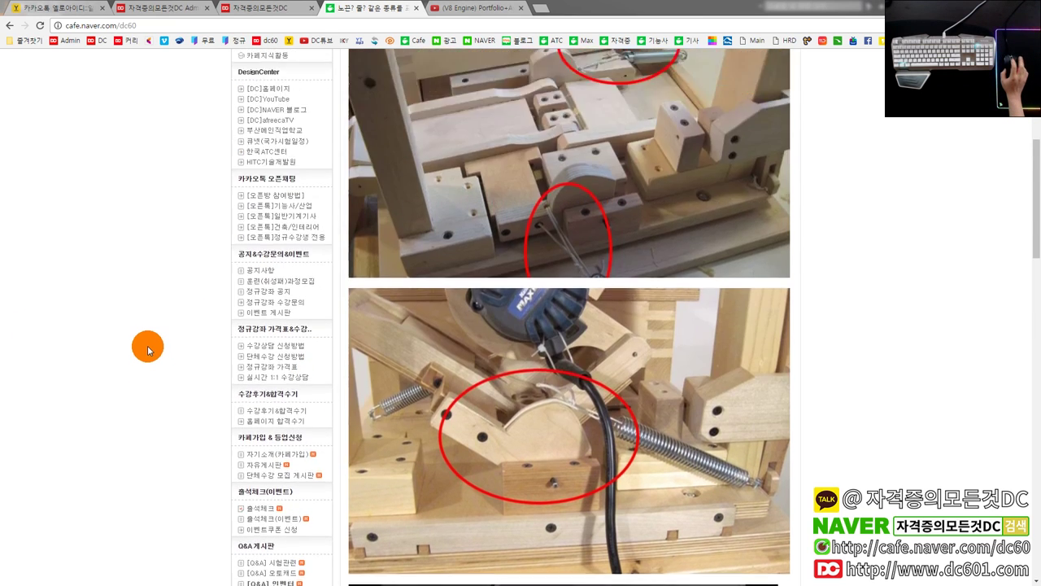
{"action": "scroll", "coordinate": [138, 337], "scroll_direction": "up", "scroll_amount": 5}
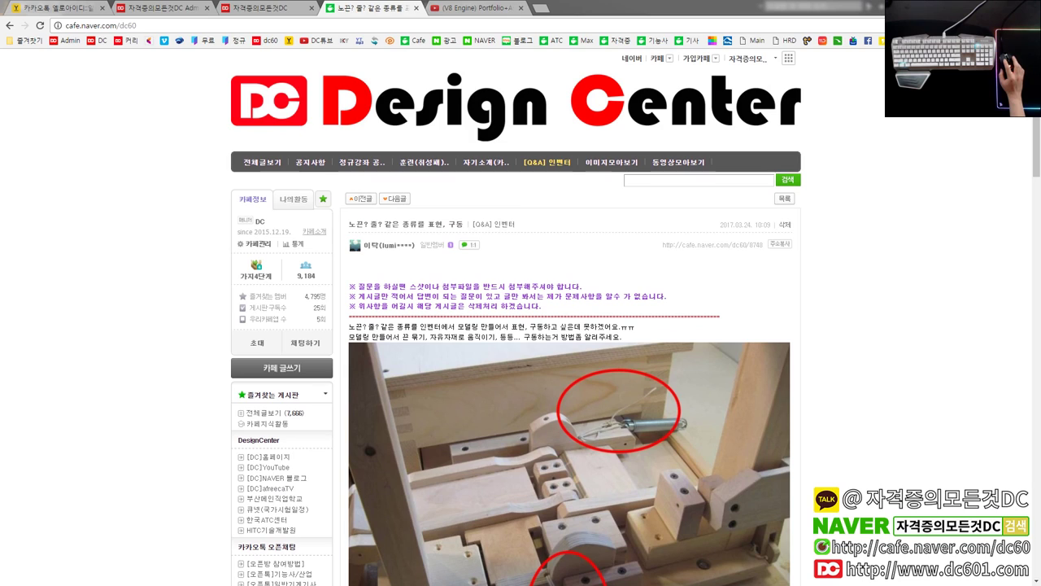